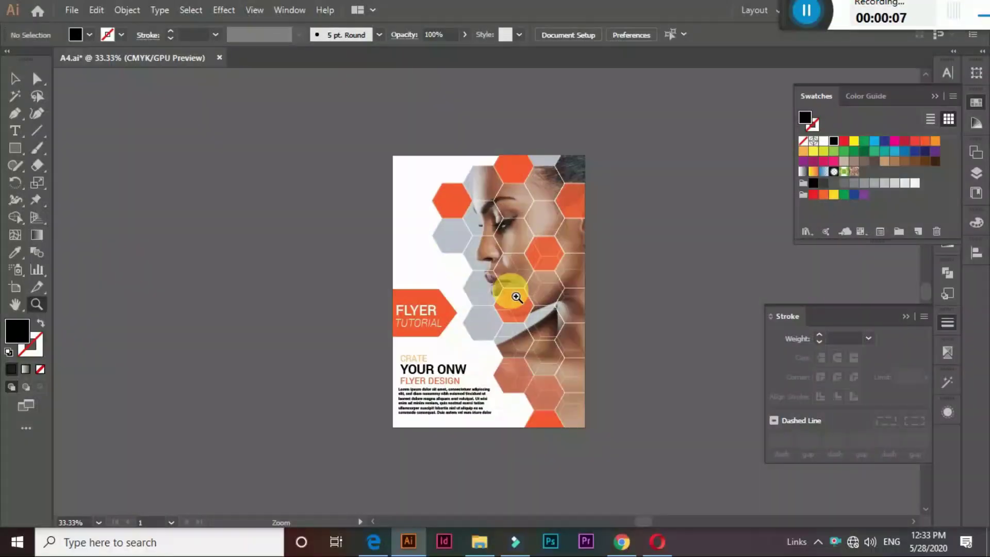
# Preview the finished flyer, zooming in on the YOUR ONW headline and the woman's face
pyautogui.hotkey('ctrl', '0')
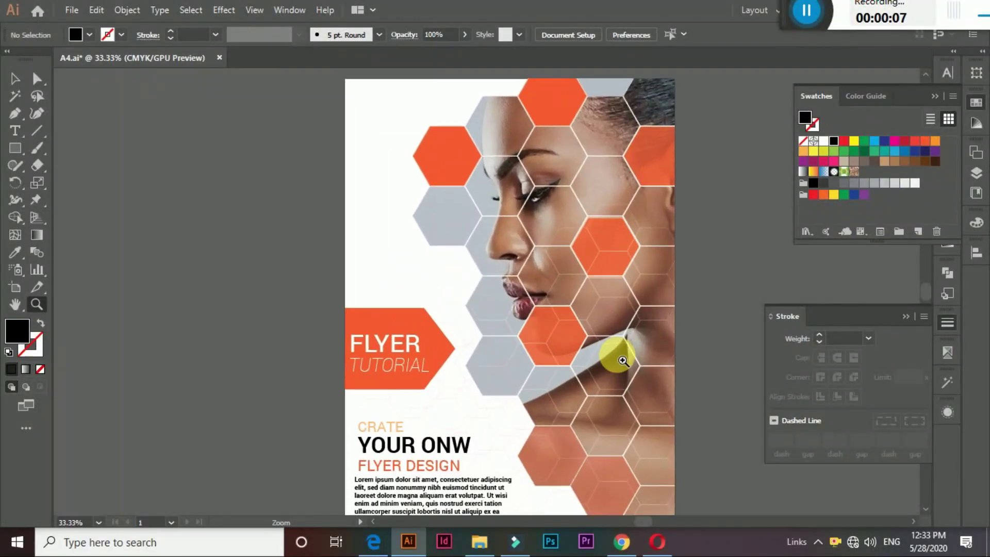
pyautogui.moveTo(628, 391); pyautogui.dragTo(568, 203)
pyautogui.moveTo(471, 322)
pyautogui.mouseDown()
pyautogui.moveTo(521, 375)
pyautogui.moveTo(431, 354)
pyautogui.mouseUp()
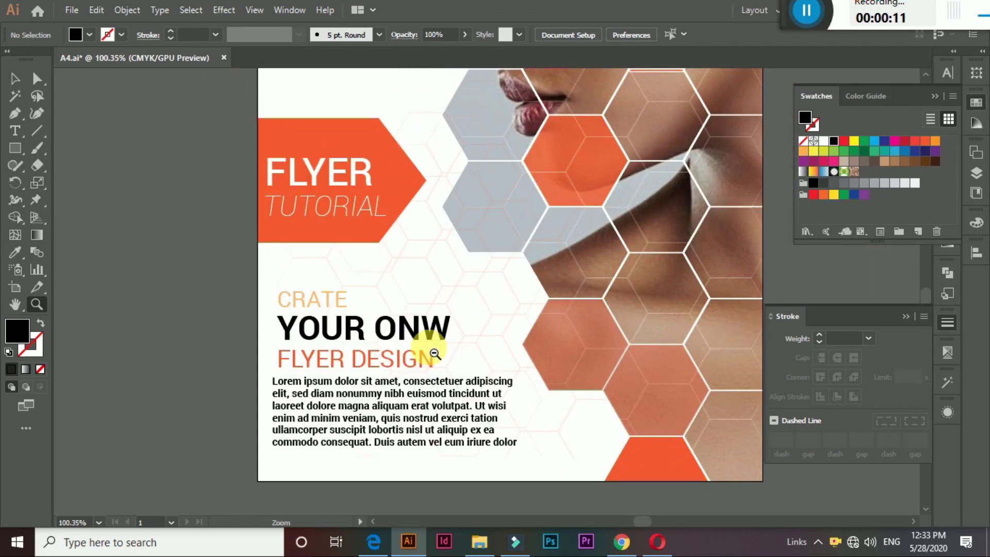
pyautogui.moveTo(536, 252)
pyautogui.mouseDown()
pyautogui.moveTo(440, 251)
pyautogui.moveTo(490, 300)
pyautogui.moveTo(494, 322)
pyautogui.mouseUp()
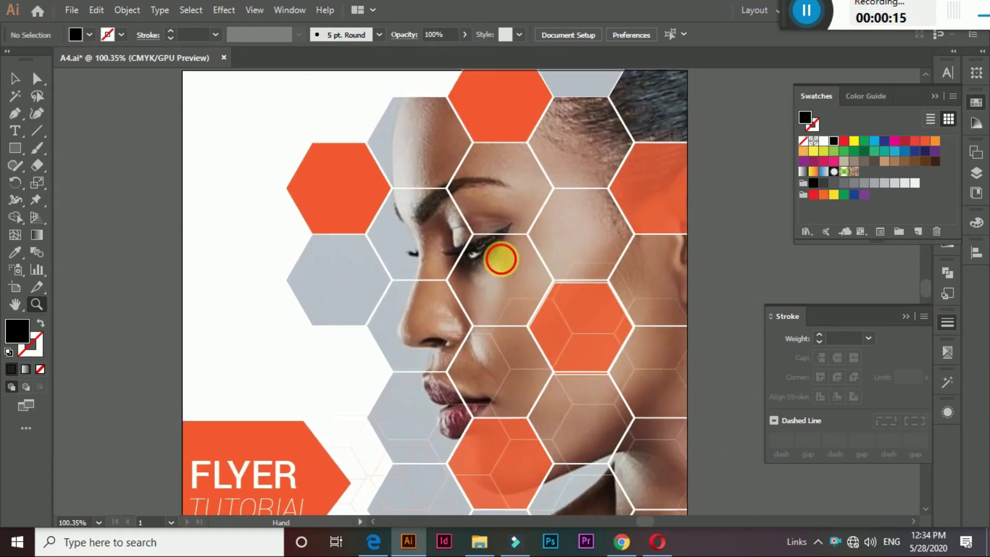
pyautogui.moveTo(498, 256)
pyautogui.mouseDown()
pyautogui.moveTo(515, 364)
pyautogui.moveTo(500, 338)
pyautogui.mouseUp()
pyautogui.keyDown('alt'); pyautogui.click(511, 363); pyautogui.keyUp('alt')
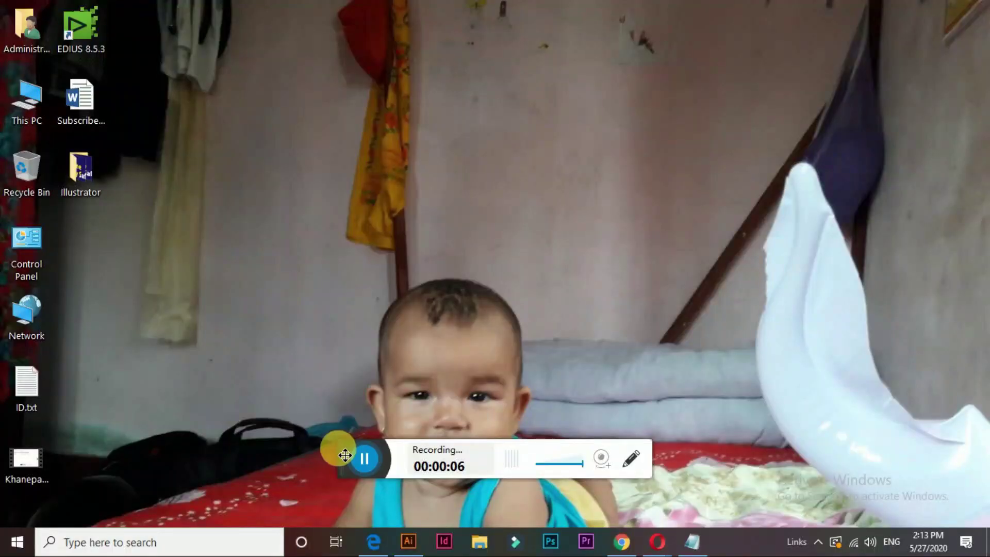
# Refresh the Windows desktop and launch Adobe Illustrator from the taskbar
pyautogui.moveTo(342, 453); pyautogui.dragTo(723, 546)
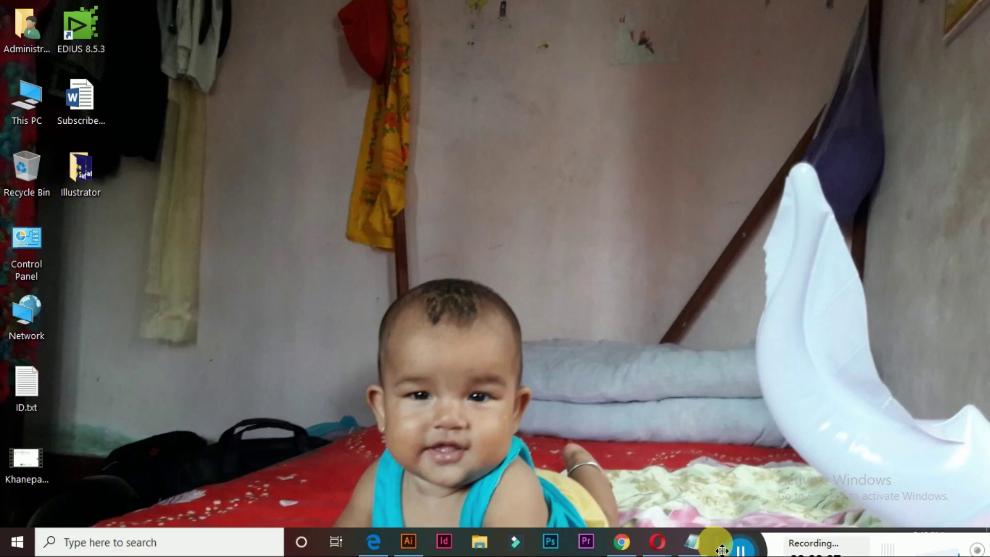
pyautogui.rightClick(335, 166)
pyautogui.click(379, 217)
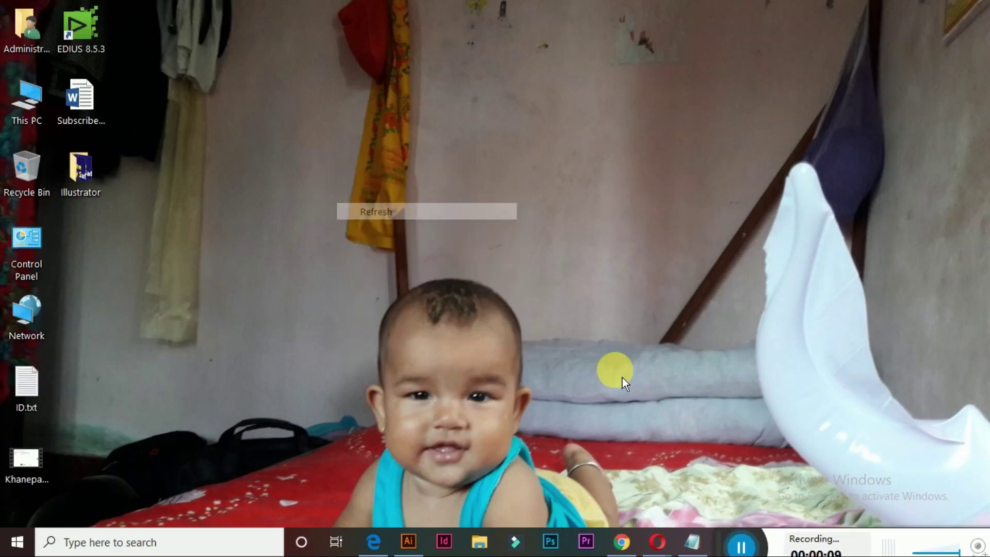
pyautogui.click(408, 541)
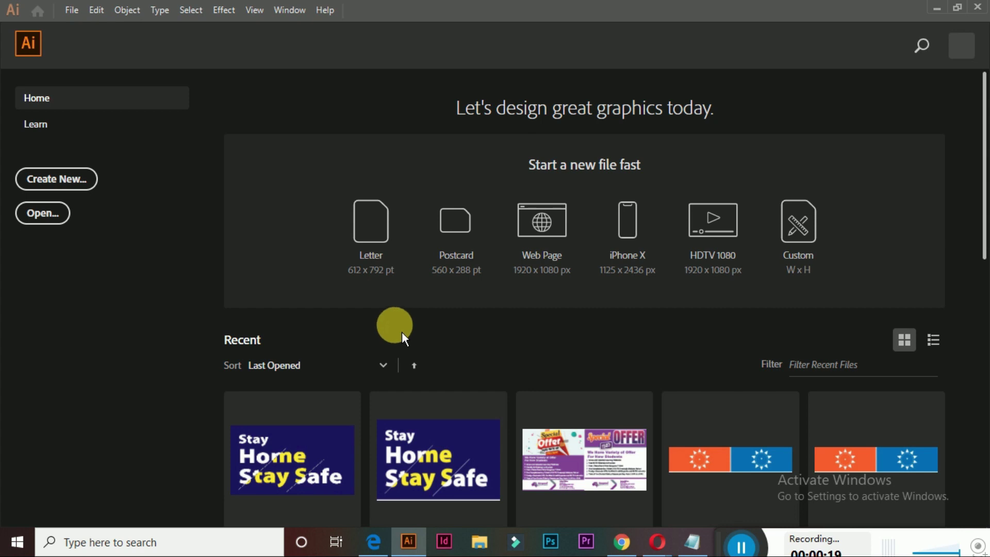
# Create a portrait A4 document (210 × 297 mm, CMYK) named 'A4'
pyautogui.click(88, 184)
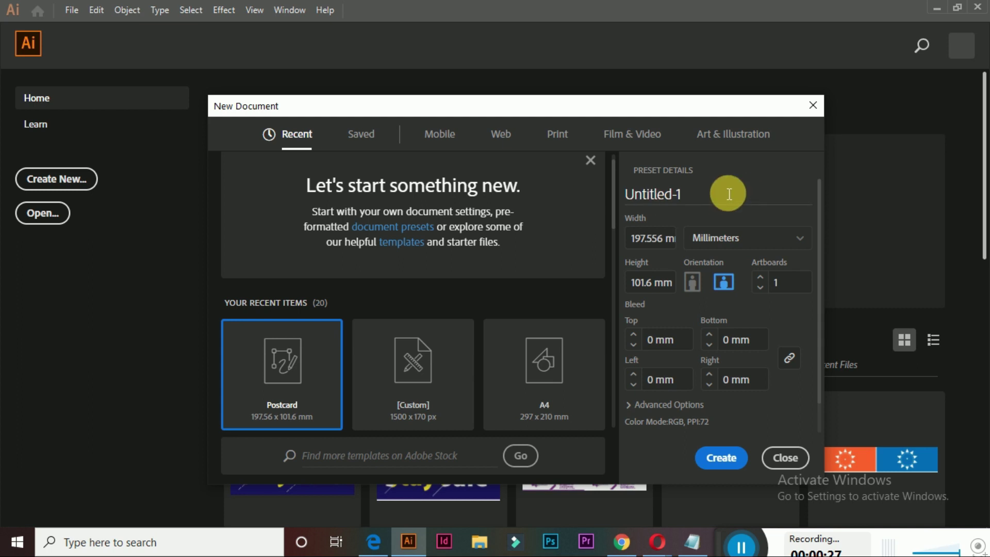
pyautogui.click(665, 203)
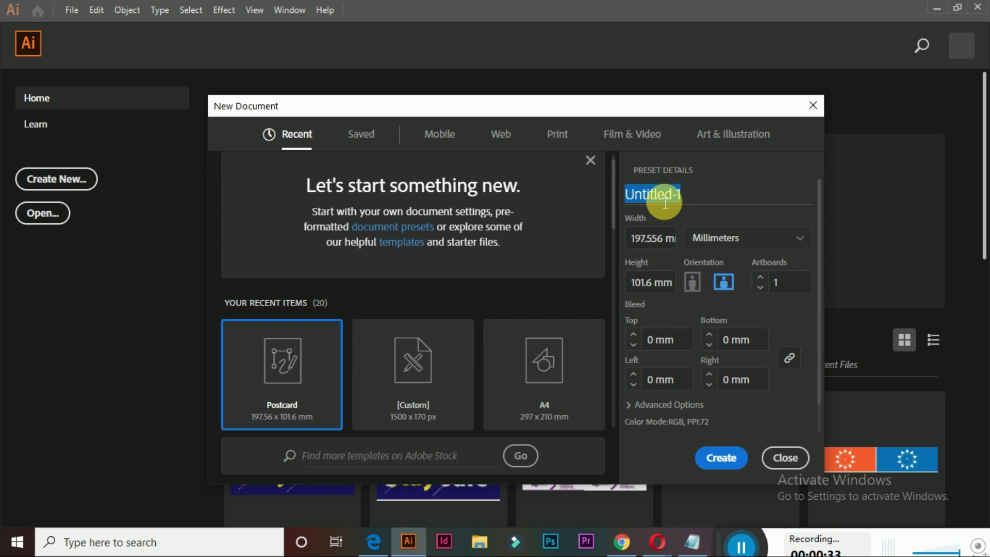
pyautogui.write('A4')
pyautogui.scroll(-3, 413, 399)
pyautogui.click(531, 295)
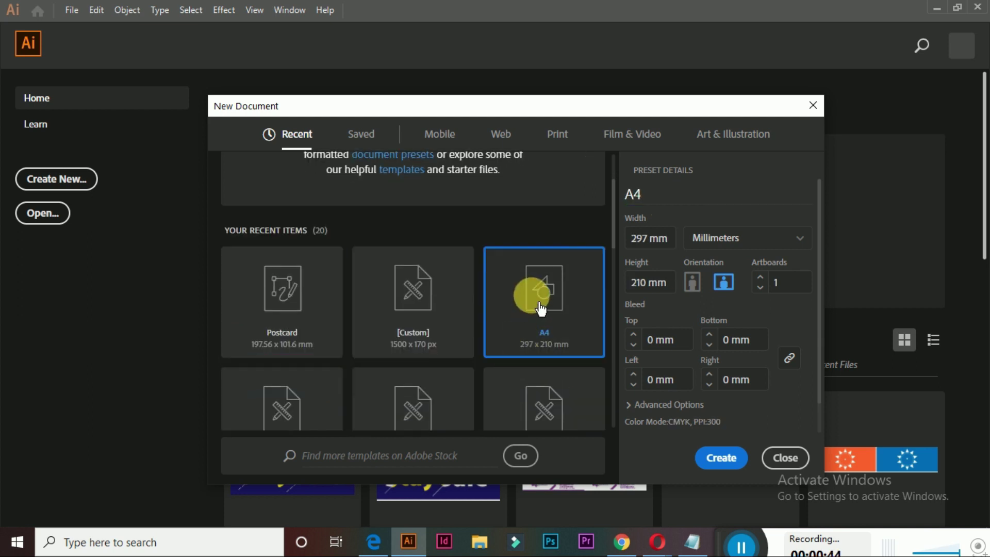
pyautogui.click(692, 283)
pyautogui.click(722, 457)
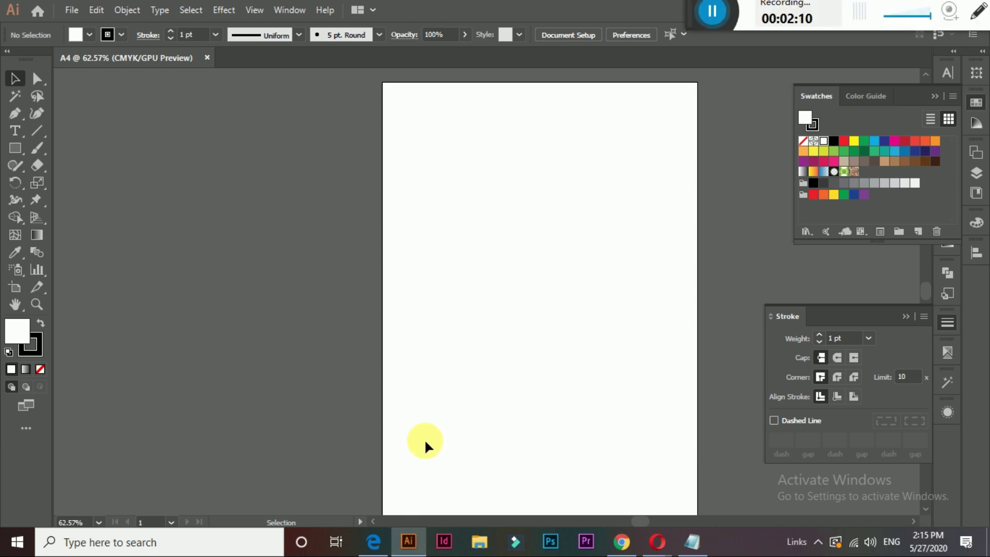
# Draw a six-sided polygon on the blank A4 page with the Polygon tool
pyautogui.press('z')
pyautogui.keyDown('alt'); pyautogui.click(475, 311); pyautogui.keyUp('alt')
pyautogui.click(534, 249)
pyautogui.moveTo(537, 254)
pyautogui.mouseDown()
pyautogui.moveTo(396, 265)
pyautogui.moveTo(399, 242)
pyautogui.mouseUp()
pyautogui.click(15, 79)
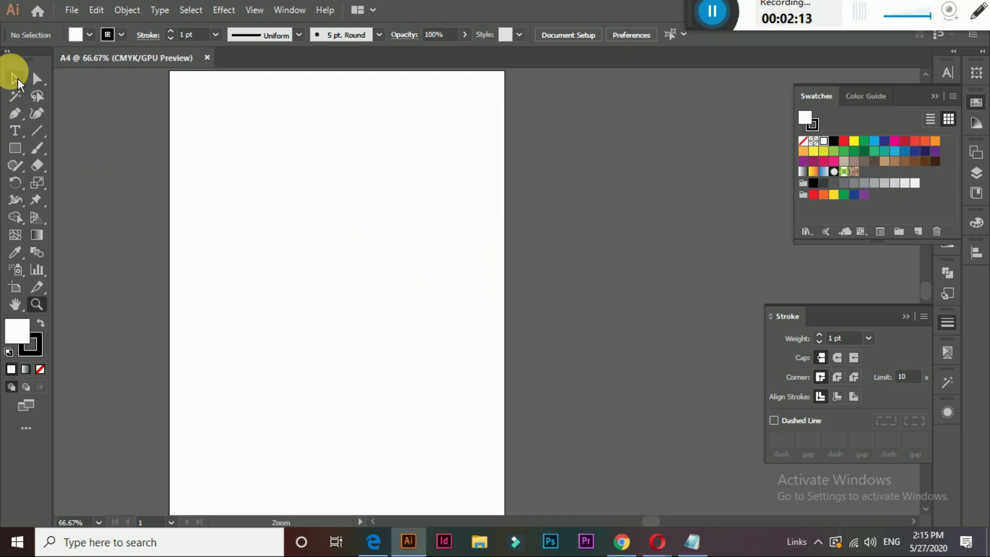
pyautogui.click(33, 157)
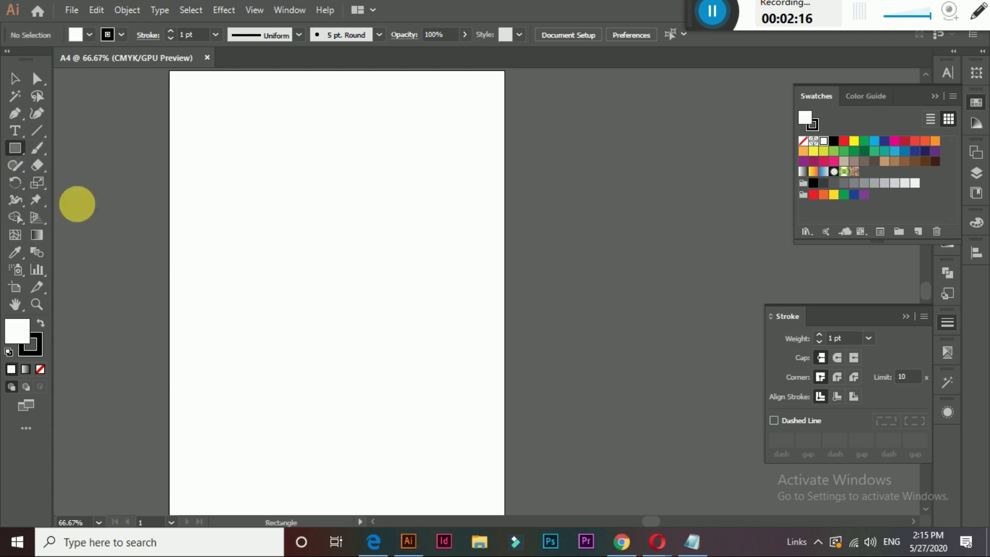
pyautogui.click(329, 235)
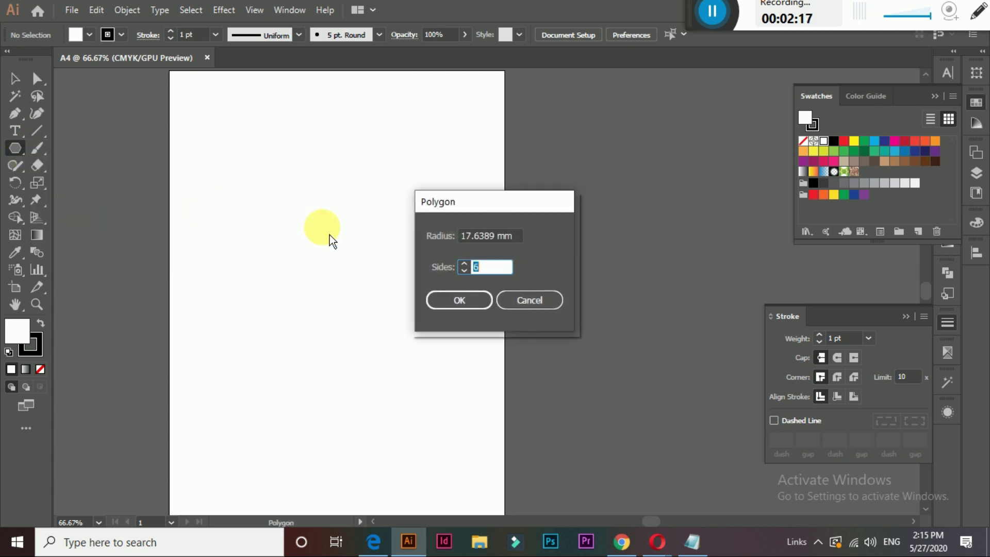
pyautogui.click(469, 309)
# In the Transform panel, set the hexagon's side length to 22.639 mm
pyautogui.click(15, 80)
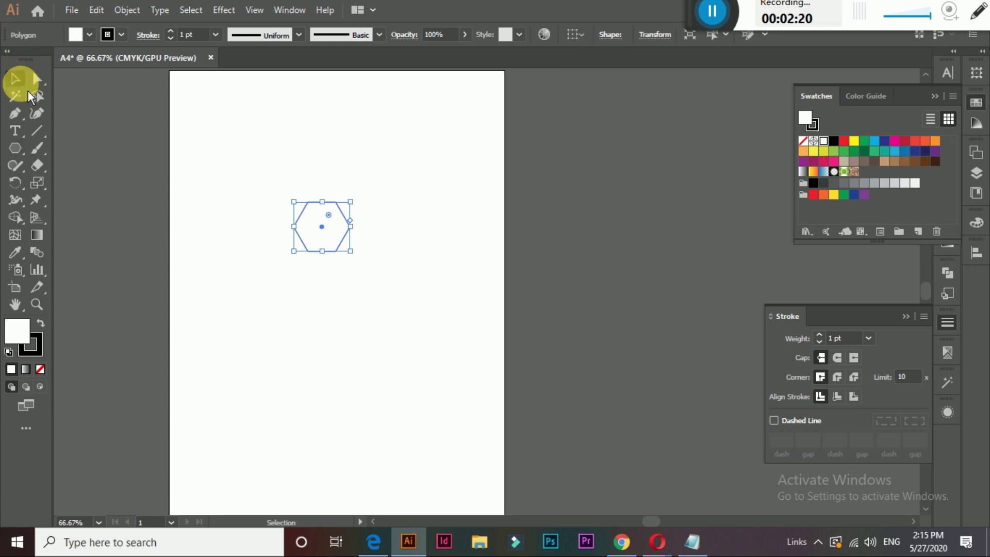
pyautogui.click(308, 13)
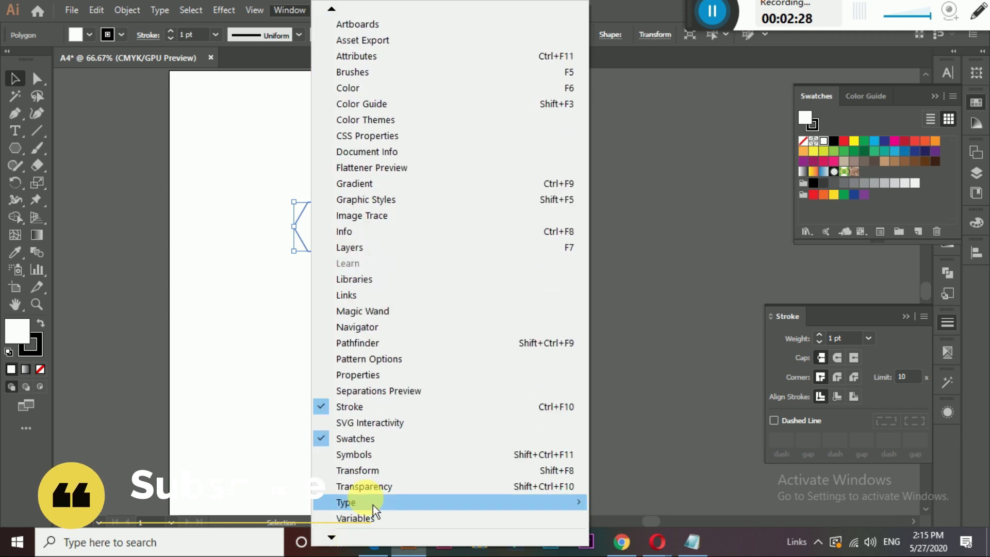
pyautogui.click(380, 477)
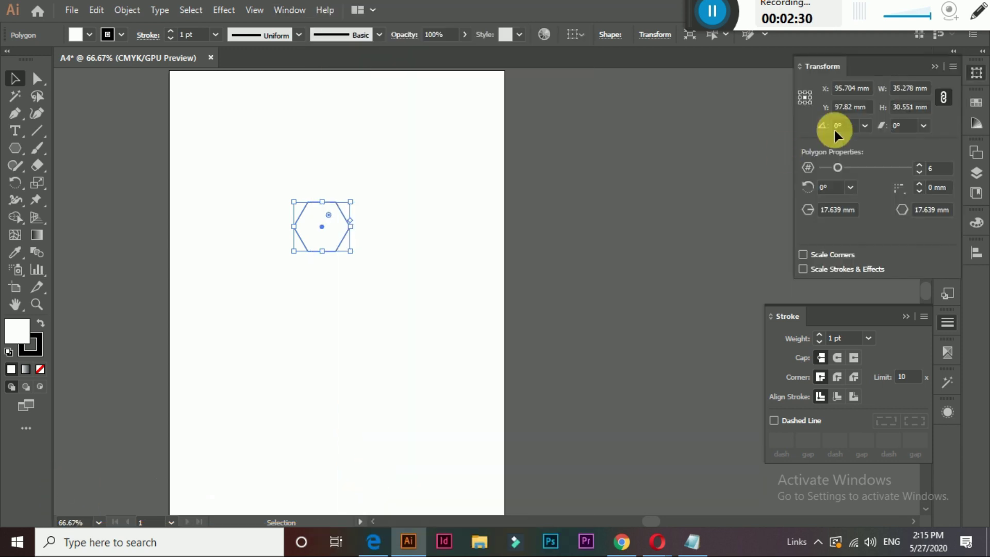
pyautogui.click(949, 215)
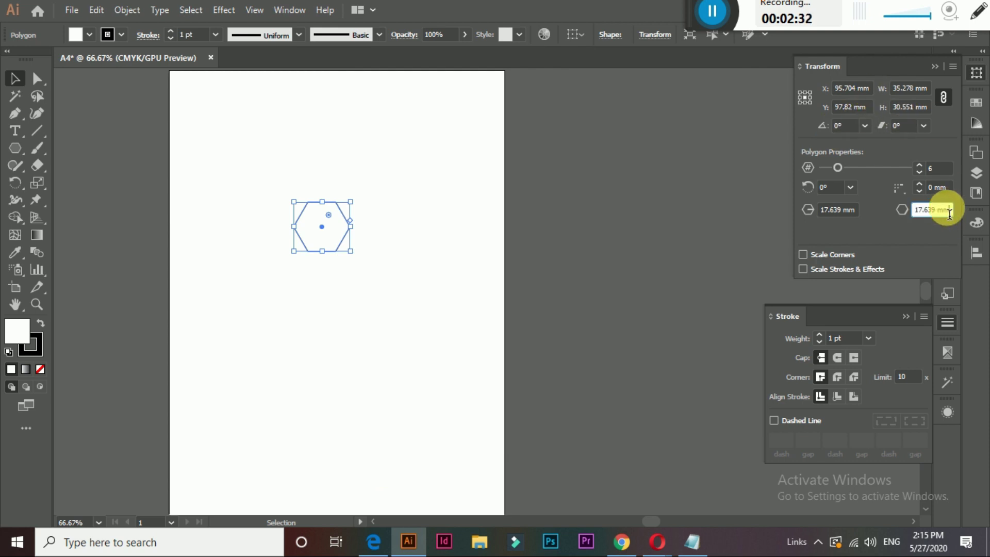
pyautogui.moveTo(925, 214); pyautogui.dragTo(900, 214)
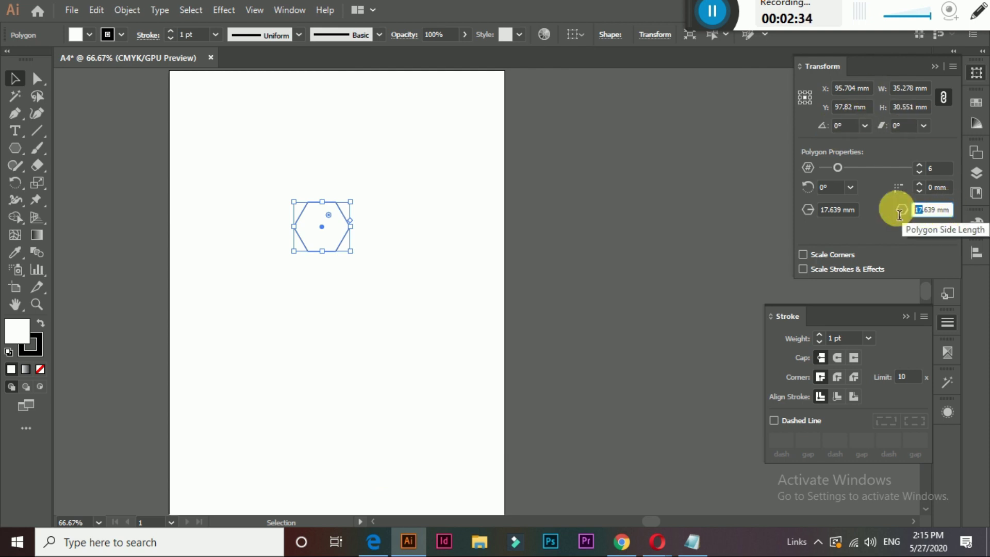
pyautogui.write('22')
pyautogui.press('Return')
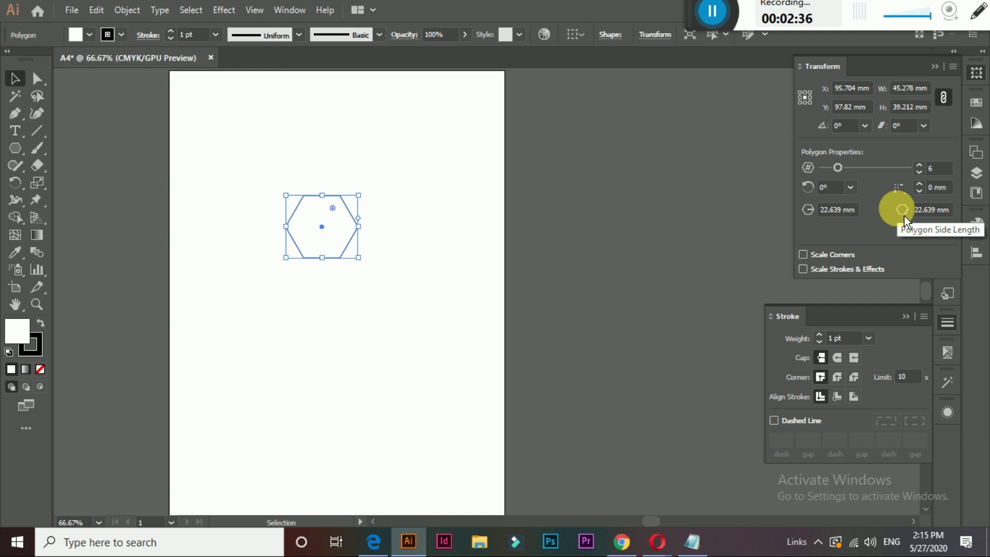
pyautogui.click(655, 291)
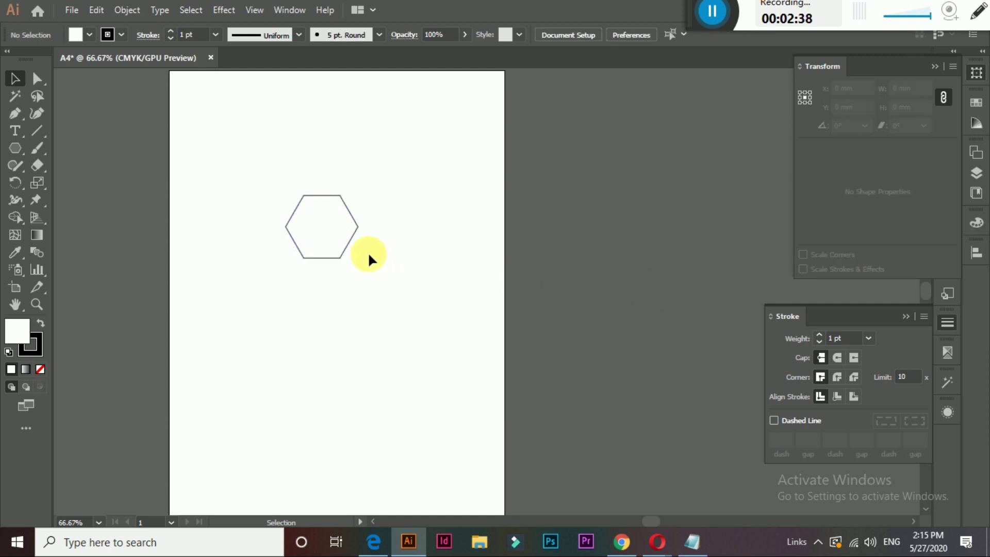
# Move the hexagon to the page's bottom-right corner and set its fill to none
pyautogui.moveTo(346, 236); pyautogui.dragTo(402, 338)
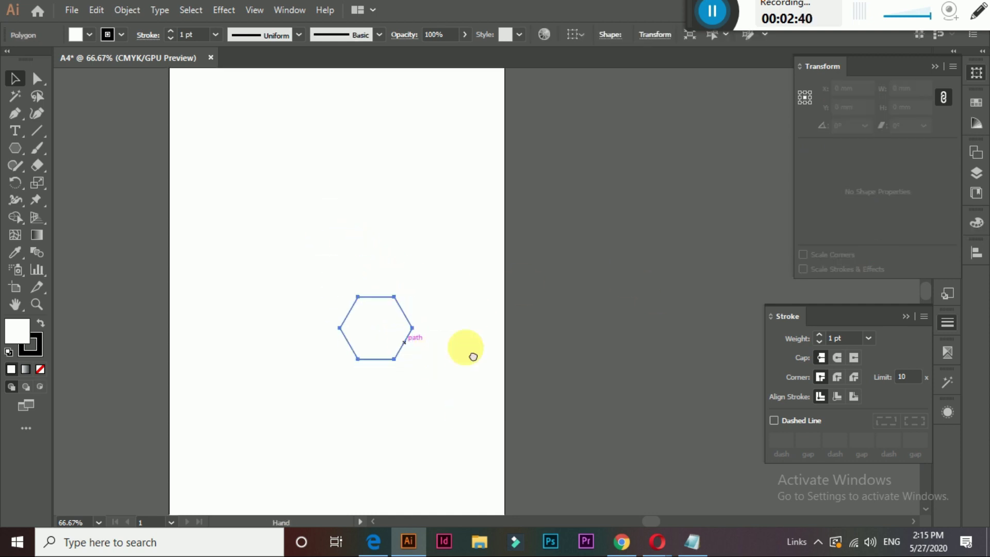
pyautogui.moveTo(472, 354)
pyautogui.mouseDown()
pyautogui.moveTo(444, 193)
pyautogui.moveTo(443, 288)
pyautogui.mouseUp()
pyautogui.moveTo(376, 205); pyautogui.dragTo(502, 387)
pyautogui.click(90, 35)
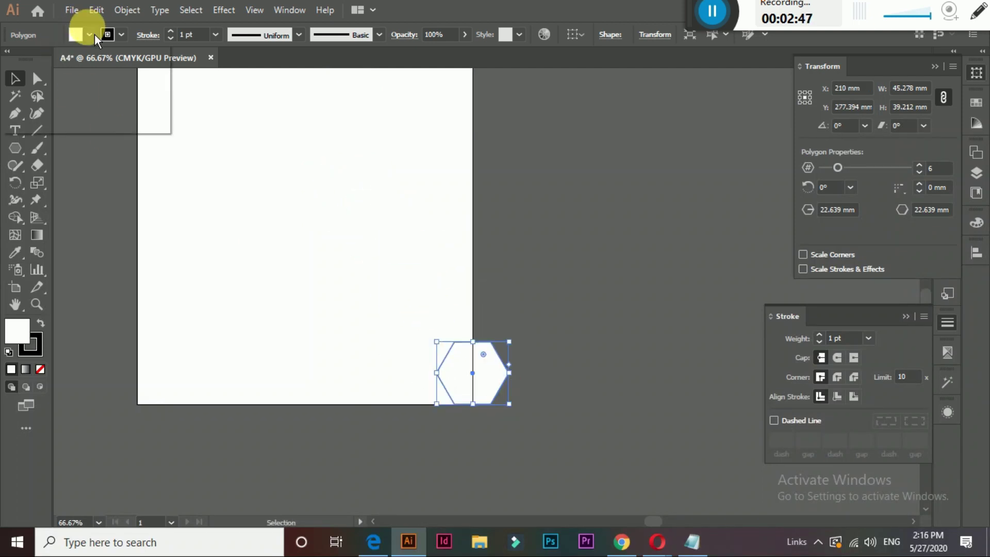
pyautogui.click(13, 62)
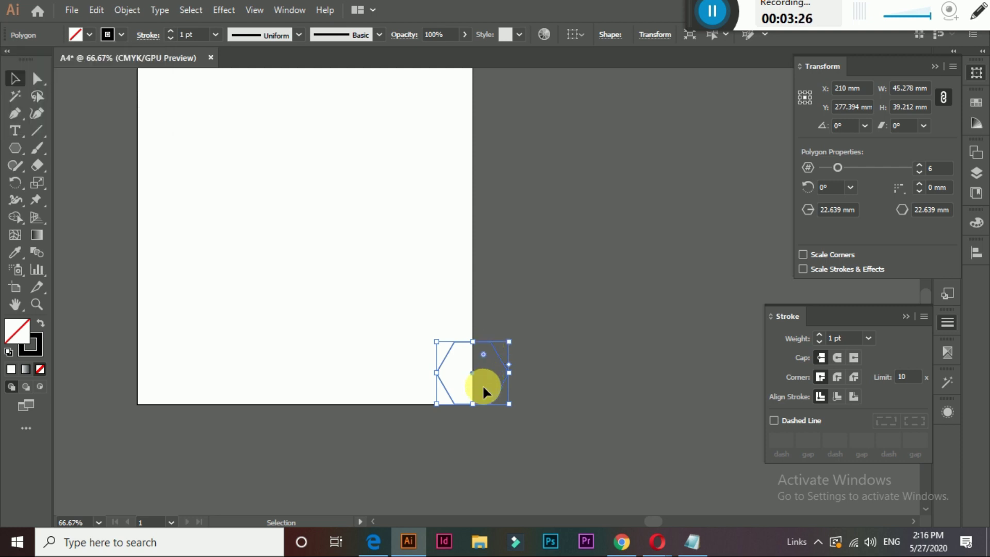
# Nudge the hexagon left and down to sit at X 198.782 mm, Y 277.226 mm
pyautogui.moveTo(500, 391); pyautogui.dragTo(484, 397)
pyautogui.press('z')
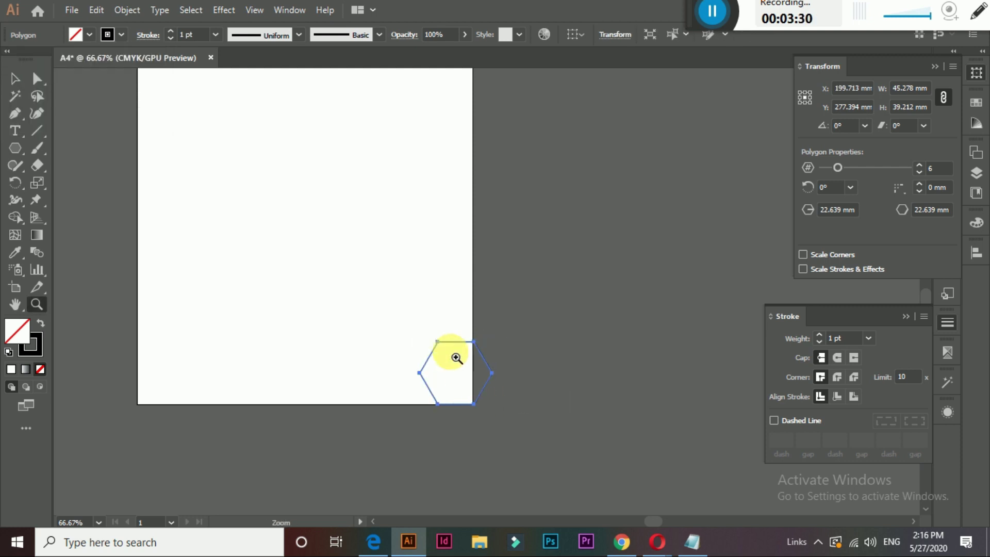
pyautogui.moveTo(454, 358); pyautogui.dragTo(628, 461)
pyautogui.moveTo(537, 413)
pyautogui.mouseDown()
pyautogui.moveTo(339, 265)
pyautogui.moveTo(416, 344)
pyautogui.mouseUp()
pyautogui.press('v')
pyautogui.click(204, 149)
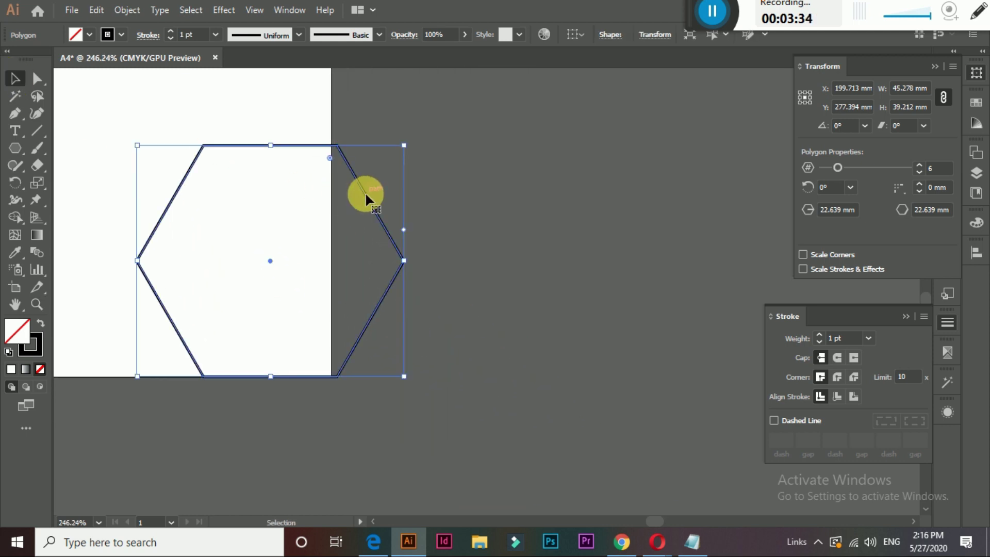
pyautogui.moveTo(364, 195); pyautogui.dragTo(359, 188)
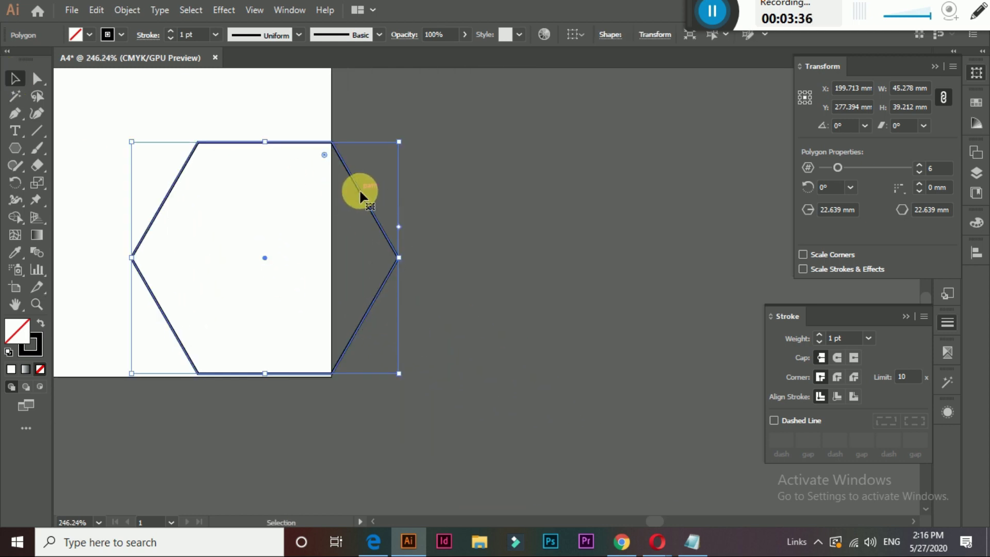
pyautogui.press('Down')
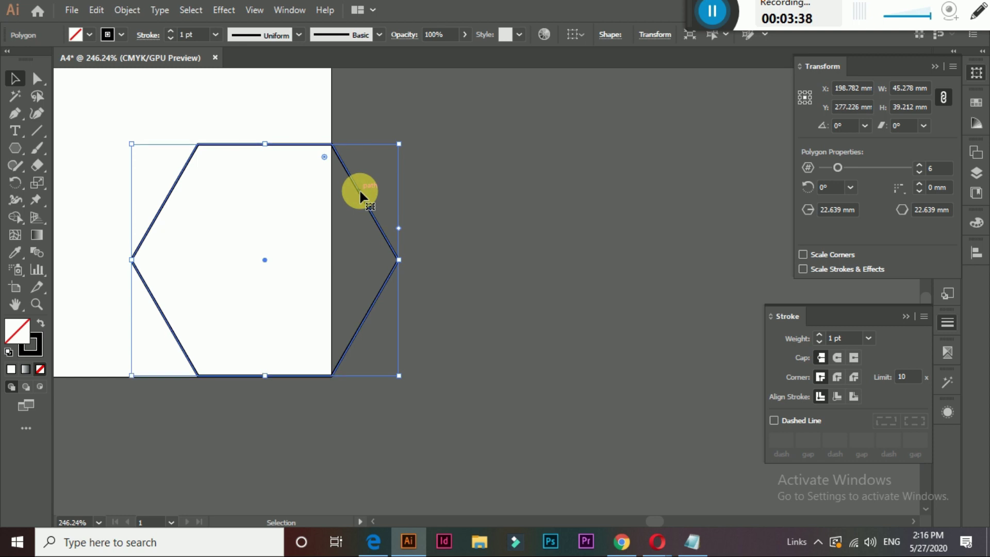
# Zoom back out and reselect the hexagon at the bottom-right corner
pyautogui.press('z')
pyautogui.keyDown('alt'); pyautogui.click(443, 246); pyautogui.keyUp('alt')
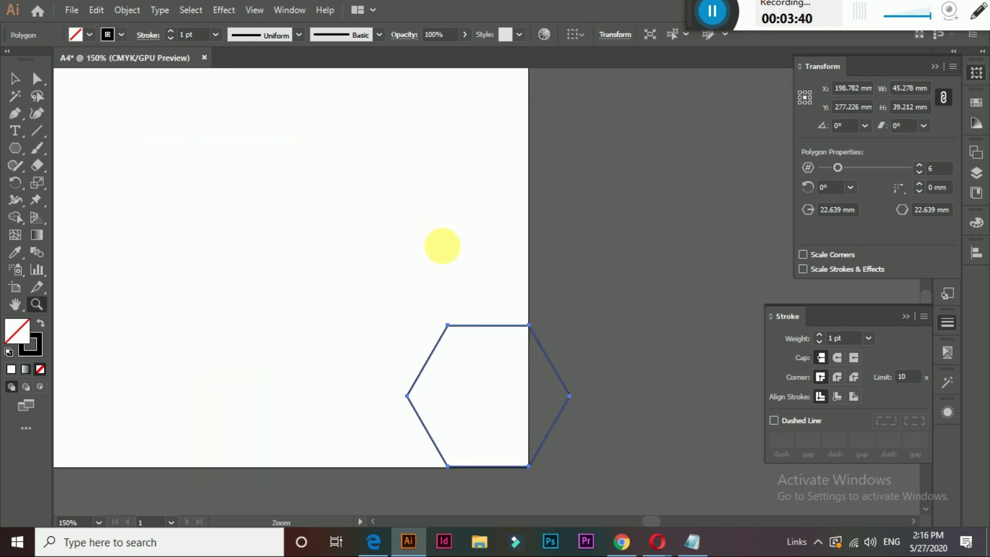
pyautogui.click(15, 79)
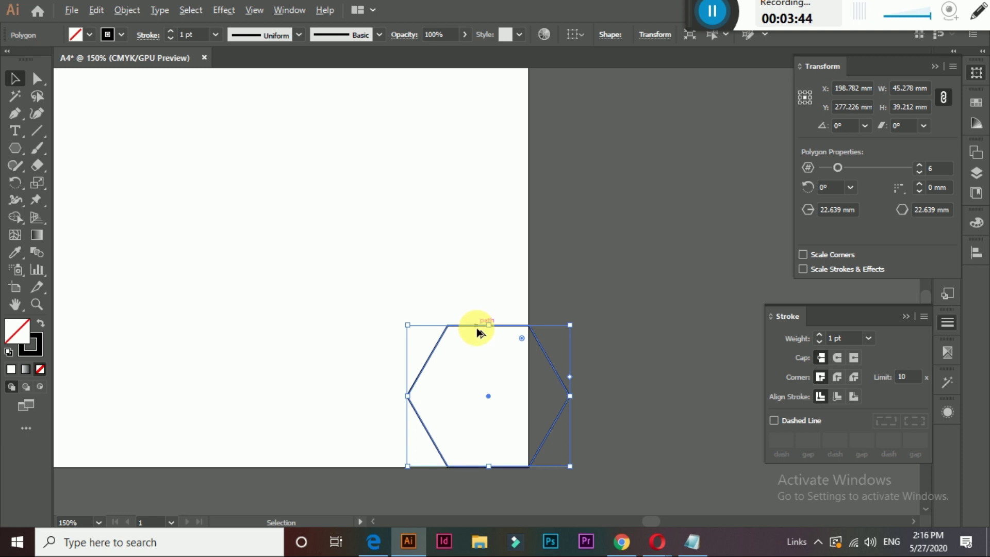
pyautogui.click(478, 262)
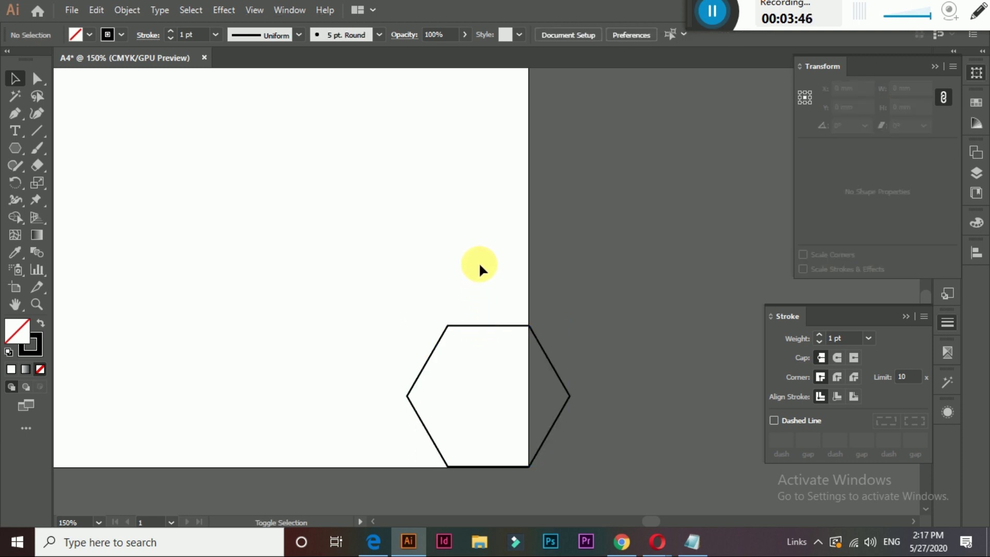
pyautogui.click(489, 325)
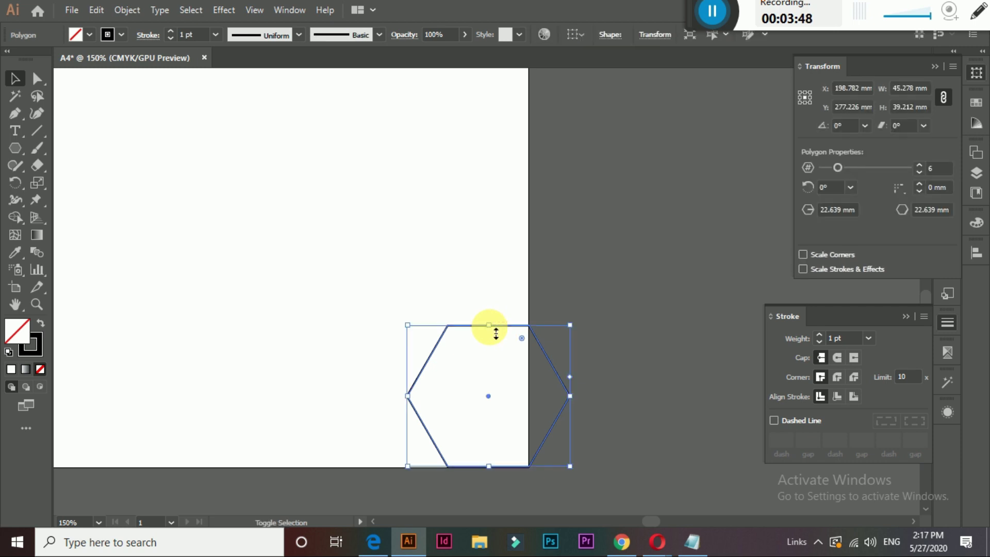
pyautogui.scroll(2, 499, 334)
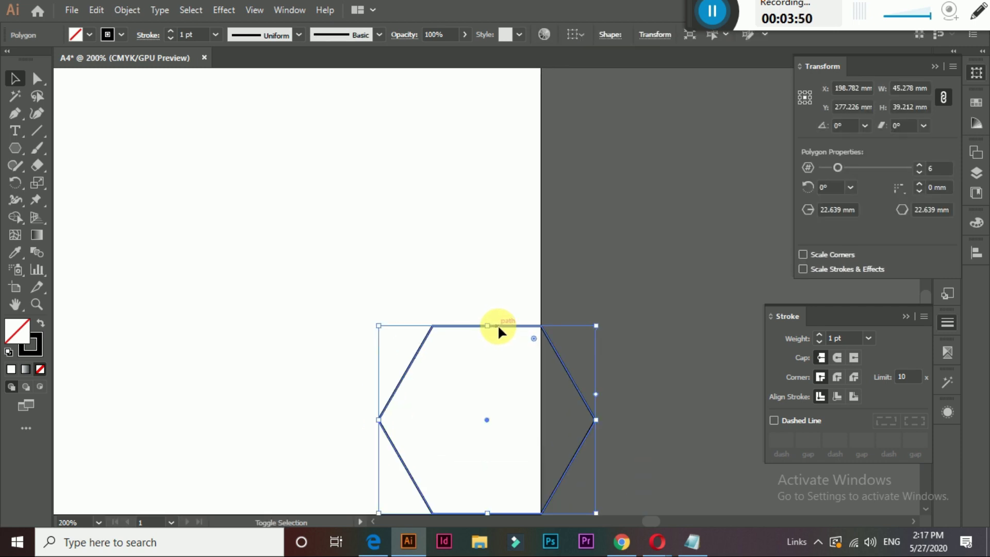
# Alt-drag a copy of the hexagon edge to edge above it, then repeat with Ctrl+D
pyautogui.keyDown('shift'); pyautogui.click(497, 324); pyautogui.keyUp('shift')
pyautogui.click(502, 329)
pyautogui.moveTo(502, 330); pyautogui.dragTo(498, 137)
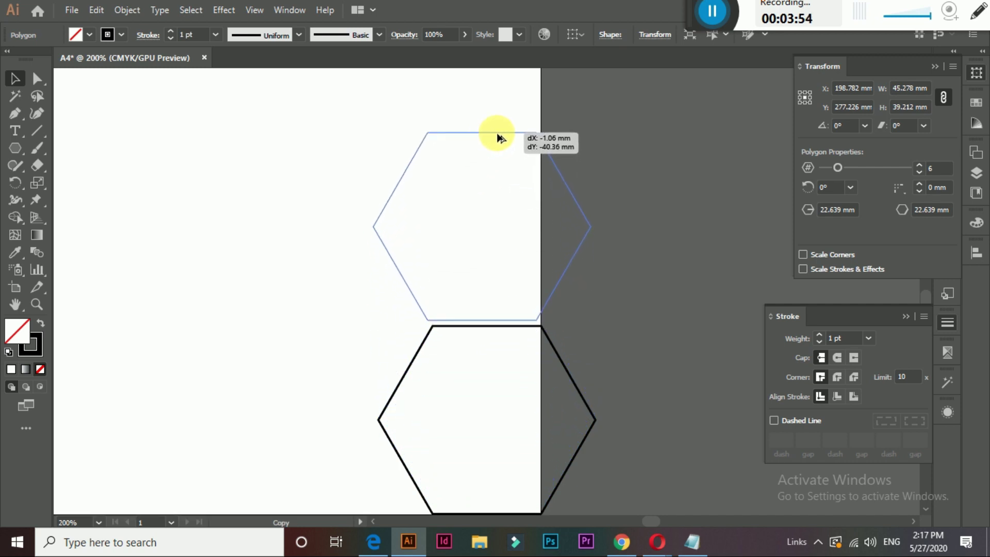
pyautogui.moveTo(498, 137); pyautogui.dragTo(498, 141)
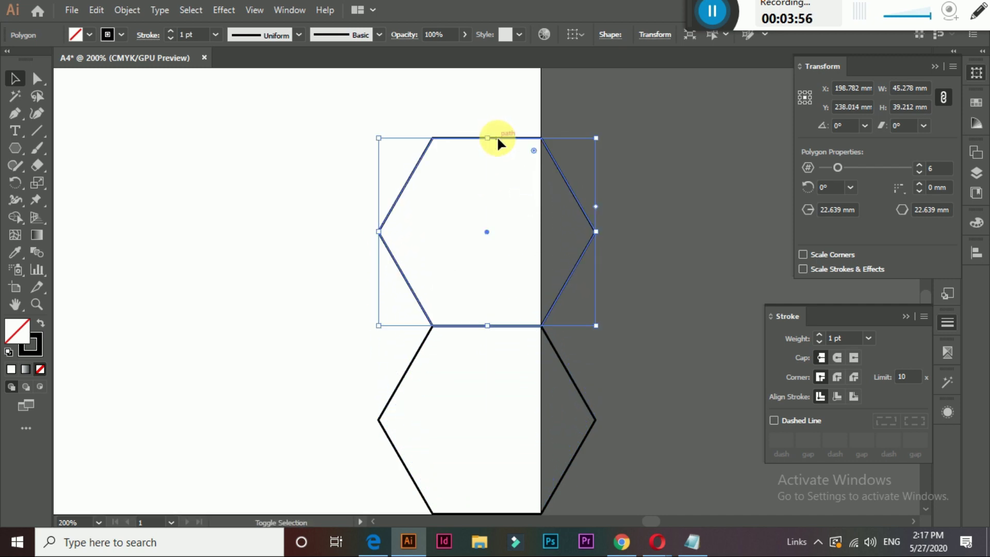
pyautogui.moveTo(621, 543)
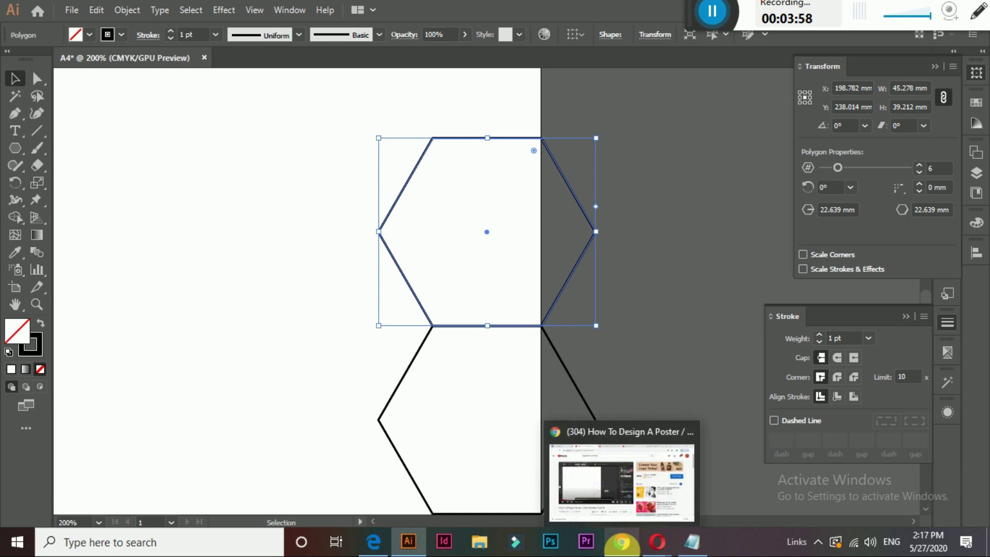
pyautogui.hotkey('ctrl', 'd')
pyautogui.hotkey('ctrl', 'd')
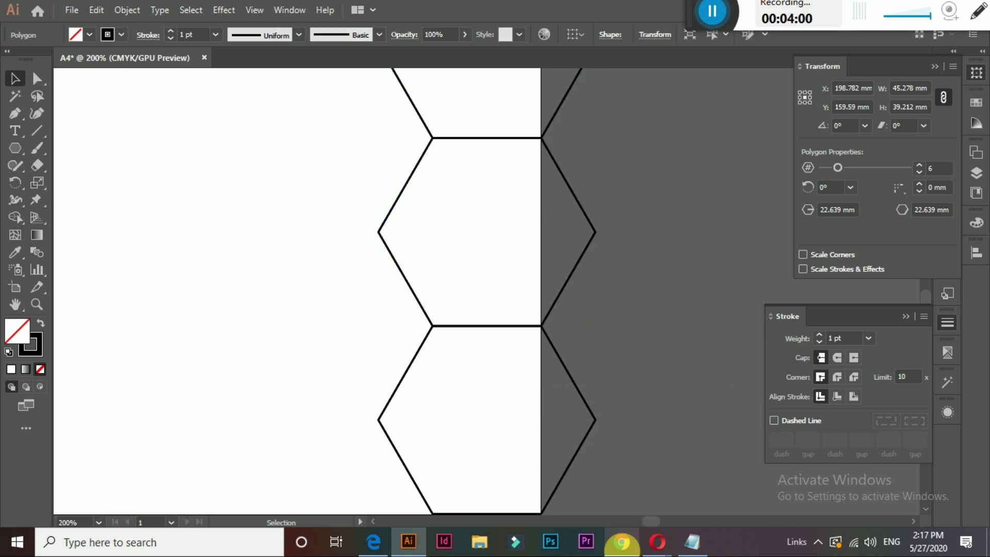
# Keep duplicating with Ctrl+D until the hexagon column reaches the page top
pyautogui.press('z')
pyautogui.keyDown('alt'); pyautogui.click(479, 250); pyautogui.keyUp('alt')
pyautogui.keyDown('alt'); pyautogui.click(477, 248); pyautogui.keyUp('alt')
pyautogui.keyDown('alt'); pyautogui.click(470, 246); pyautogui.keyUp('alt')
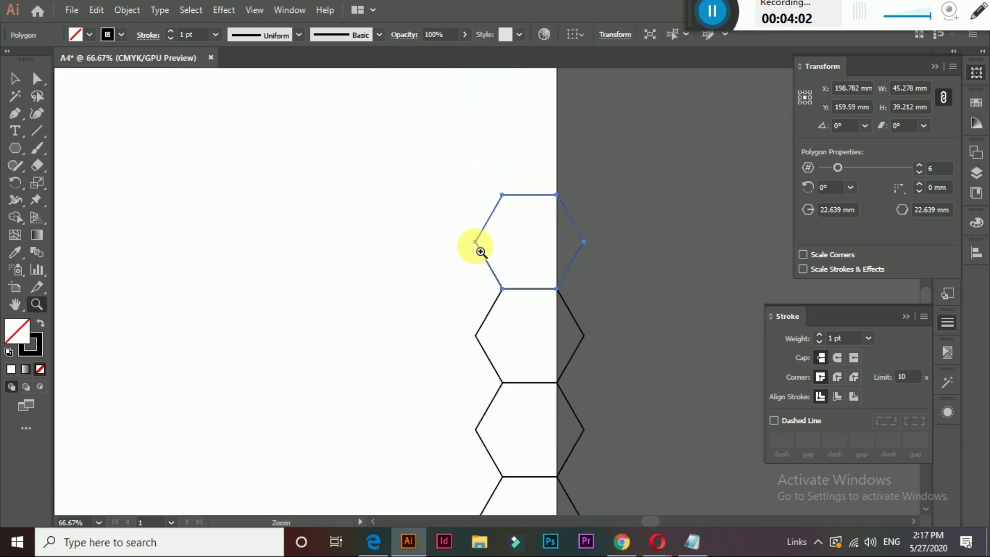
pyautogui.hotkey('ctrl', 'd')
pyautogui.hotkey('ctrl', 'd')
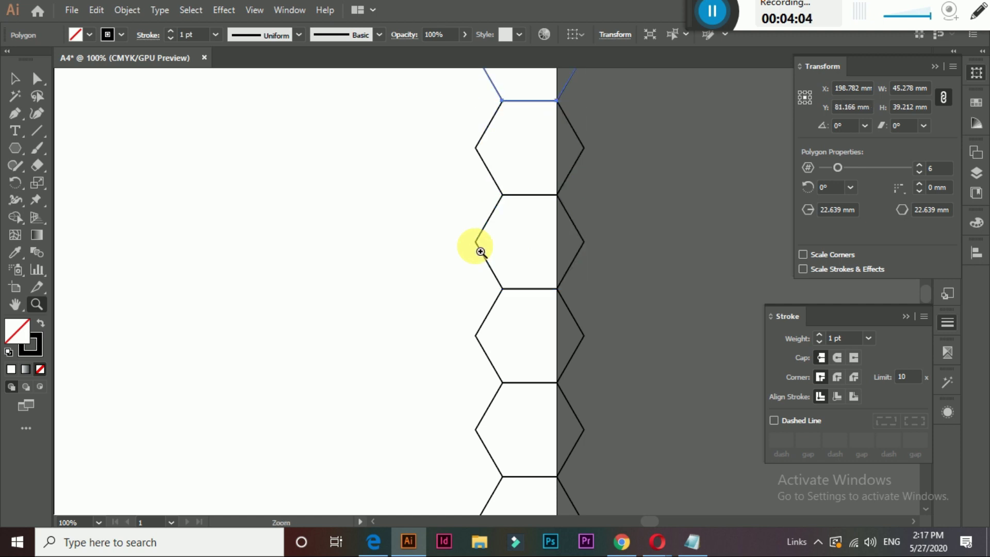
pyautogui.keyDown('alt'); pyautogui.click(481, 252); pyautogui.keyUp('alt')
pyautogui.keyDown('alt'); pyautogui.click(480, 252); pyautogui.keyUp('alt')
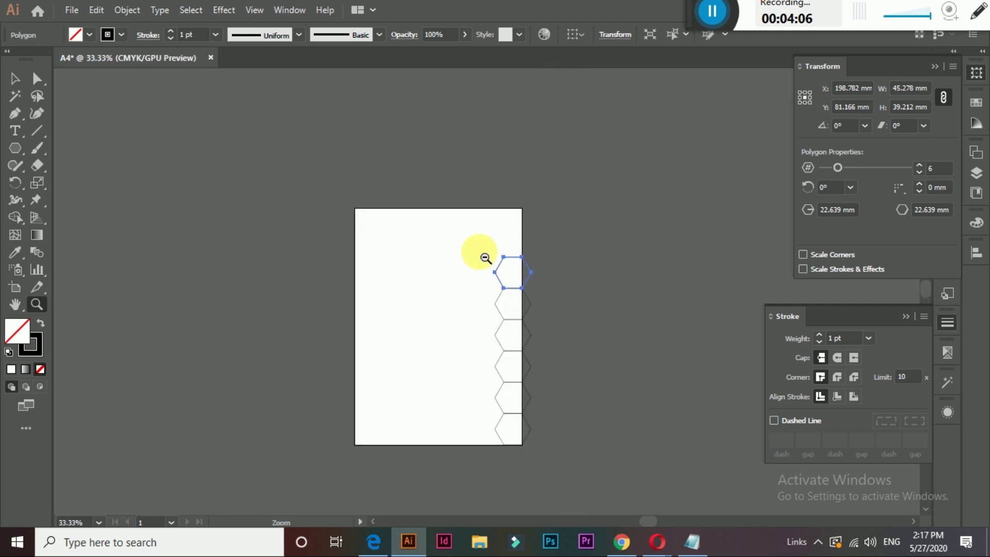
pyautogui.hotkey('ctrl', 'd')
pyautogui.hotkey('ctrl', 'd')
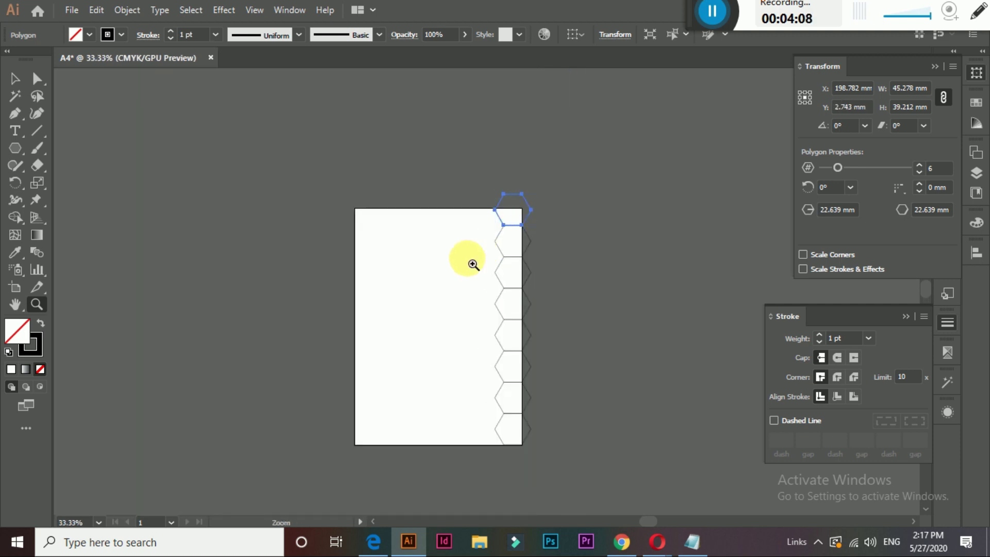
pyautogui.click(15, 80)
pyautogui.click(181, 199)
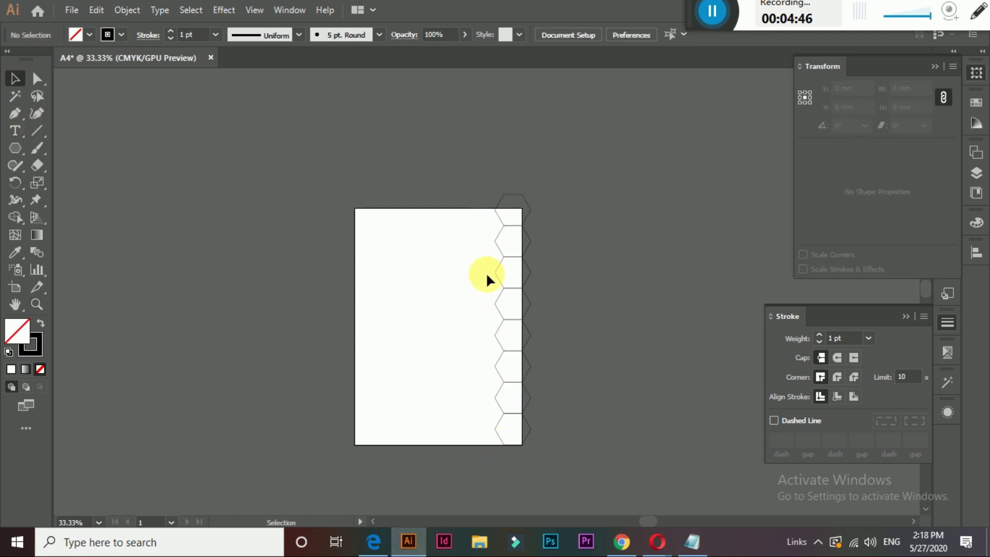
# Copy the whole column offset to the left and repeat it with Ctrl+D
pyautogui.moveTo(480, 177); pyautogui.dragTo(520, 454)
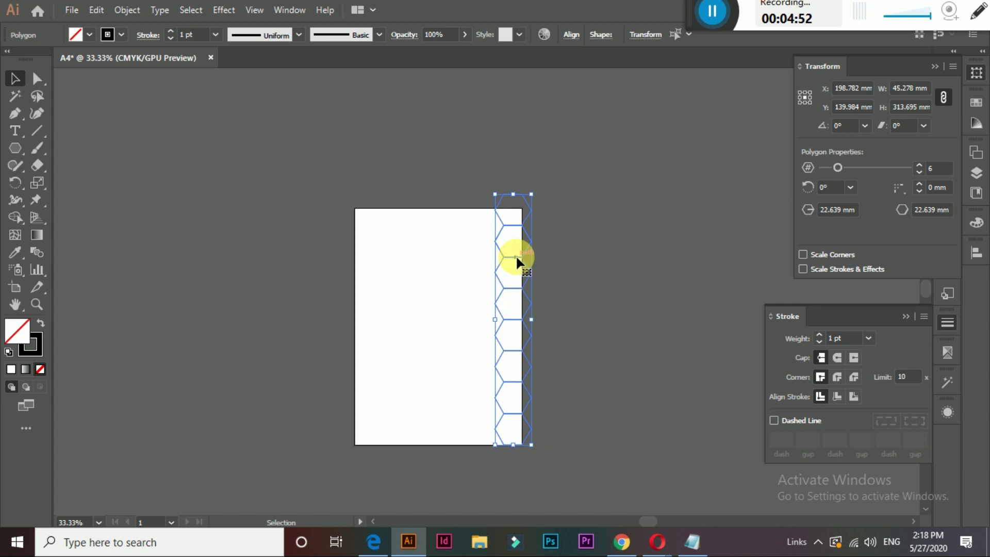
pyautogui.moveTo(517, 261); pyautogui.dragTo(487, 272)
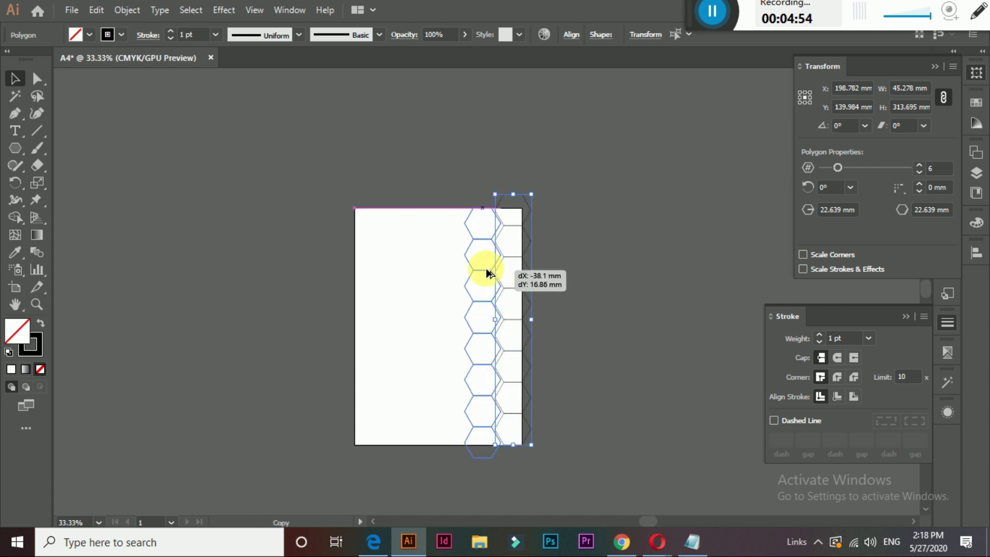
pyautogui.moveTo(487, 272)
pyautogui.mouseDown()
pyautogui.moveTo(477, 275)
pyautogui.moveTo(490, 279)
pyautogui.mouseUp()
pyautogui.hotkey('alt', 'shift')
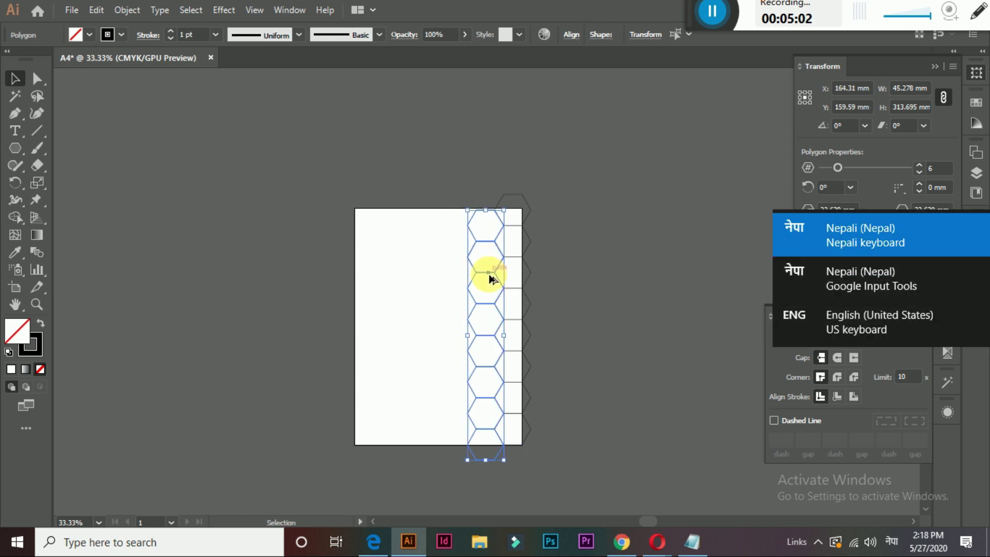
pyautogui.hotkey('ctrl', 'd')
pyautogui.hotkey('ctrl', 'd')
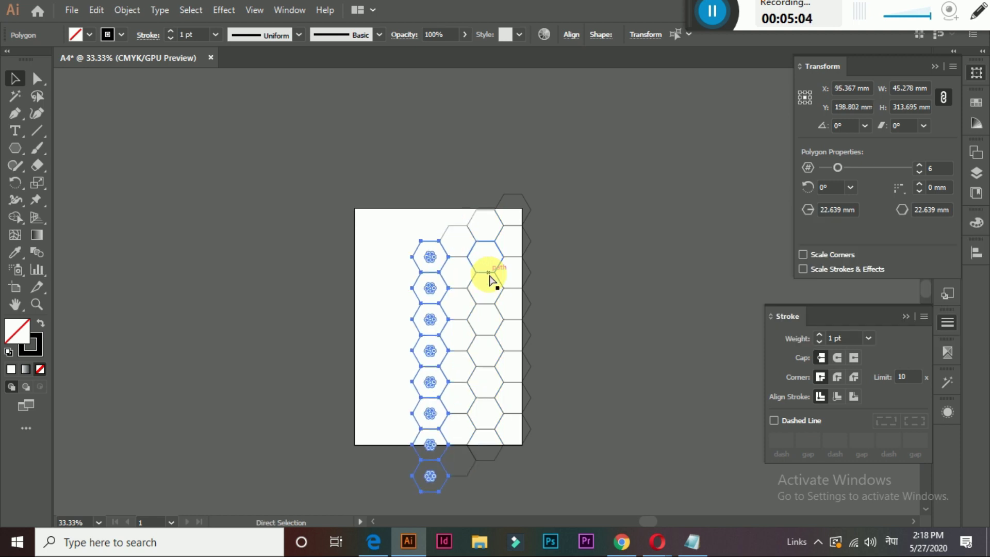
pyautogui.hotkey('ctrl', 'd')
pyautogui.hotkey('ctrl', 'd')
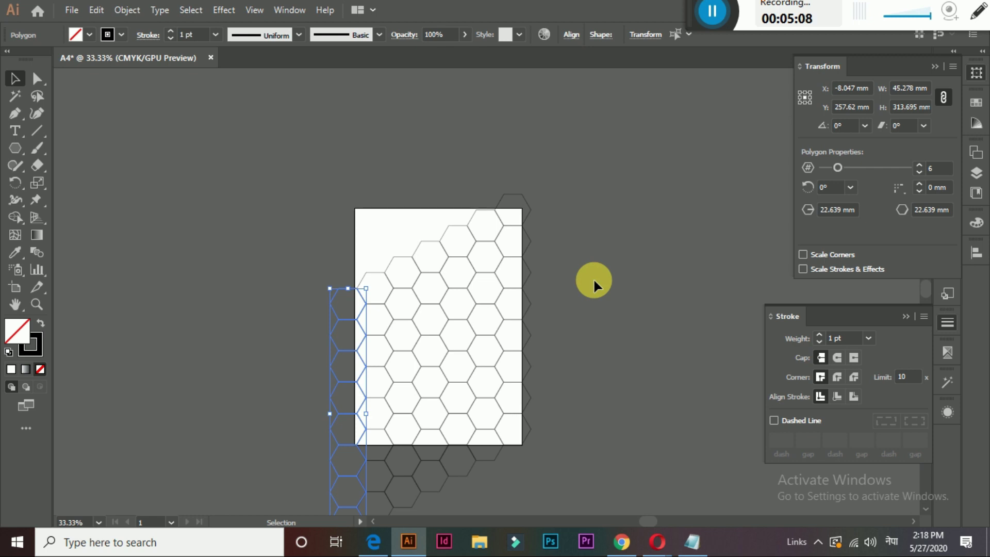
# Delete the extra hexagon column lying off the page's left edge
pyautogui.press('Delete')
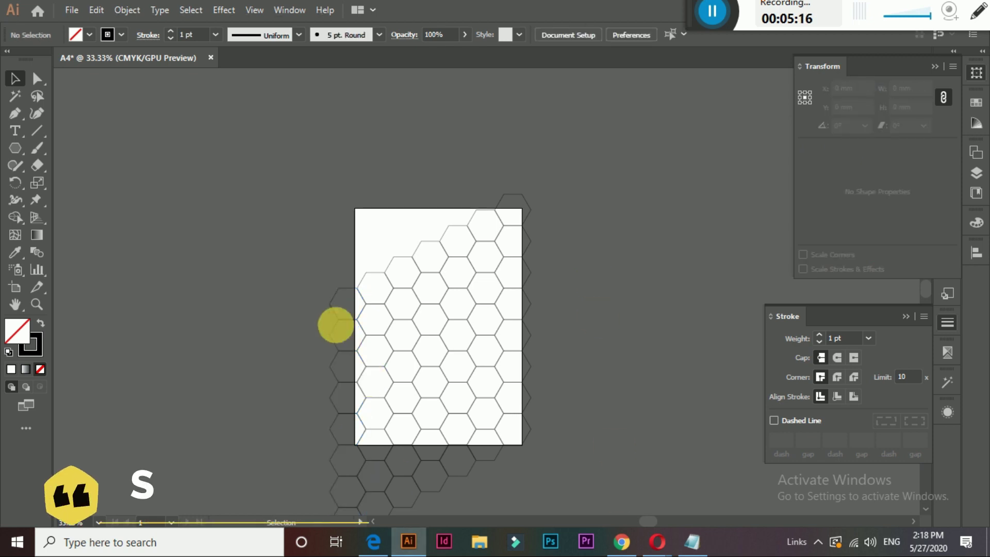
pyautogui.moveTo(329, 363); pyautogui.dragTo(345, 481)
pyautogui.press('Delete')
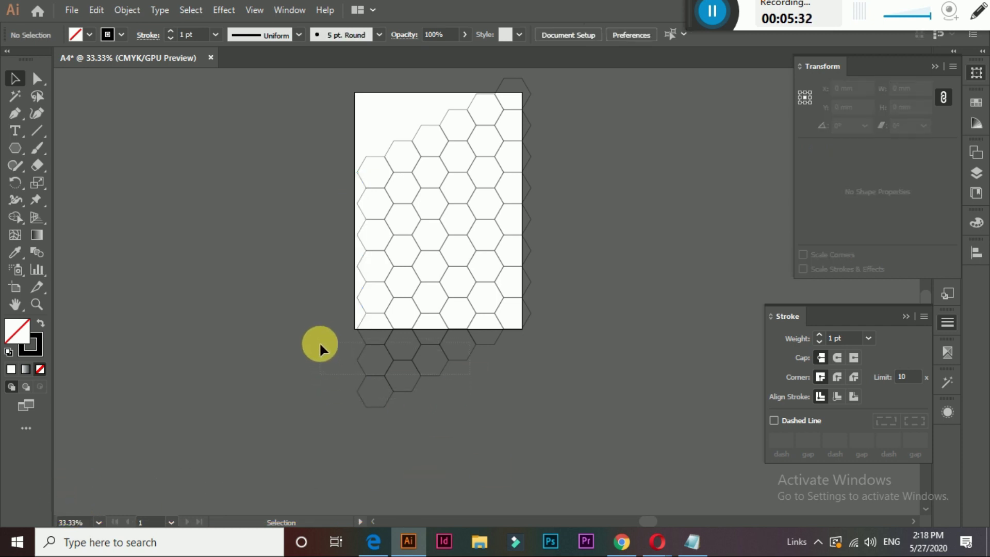
# Delete the hexagons below the page and along its bottom row
pyautogui.moveTo(319, 342); pyautogui.dragTo(318, 341)
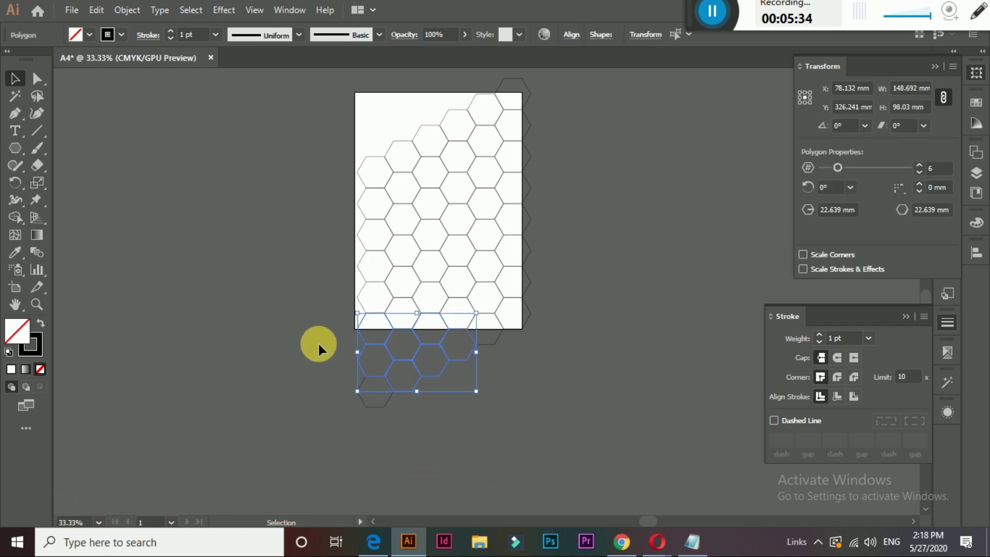
pyautogui.press('Delete')
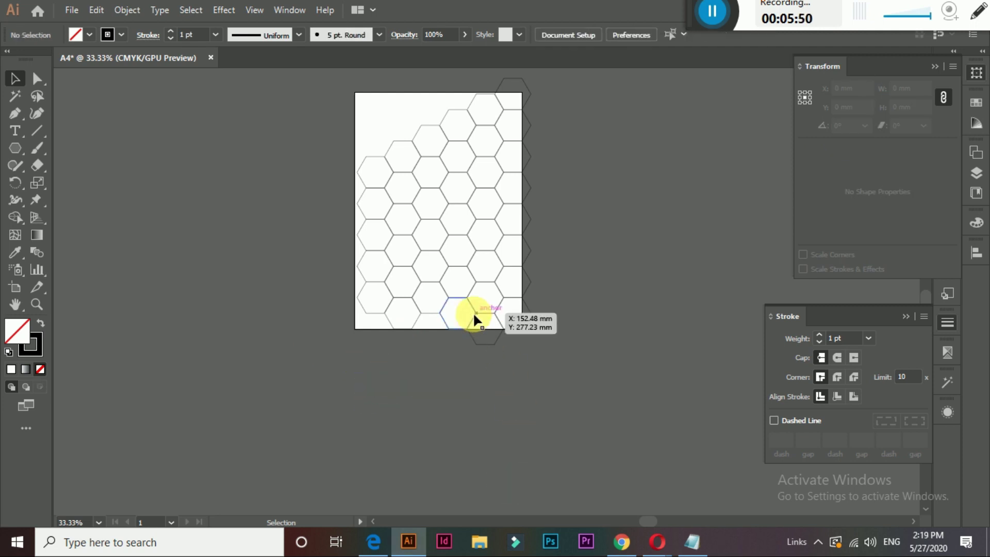
pyautogui.click(463, 329)
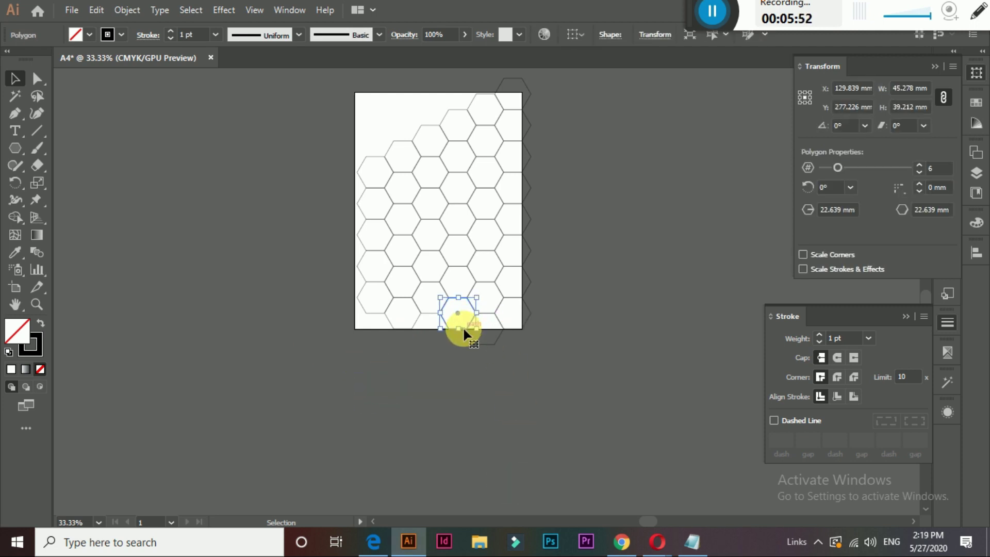
pyautogui.click(418, 332)
pyautogui.click(384, 312)
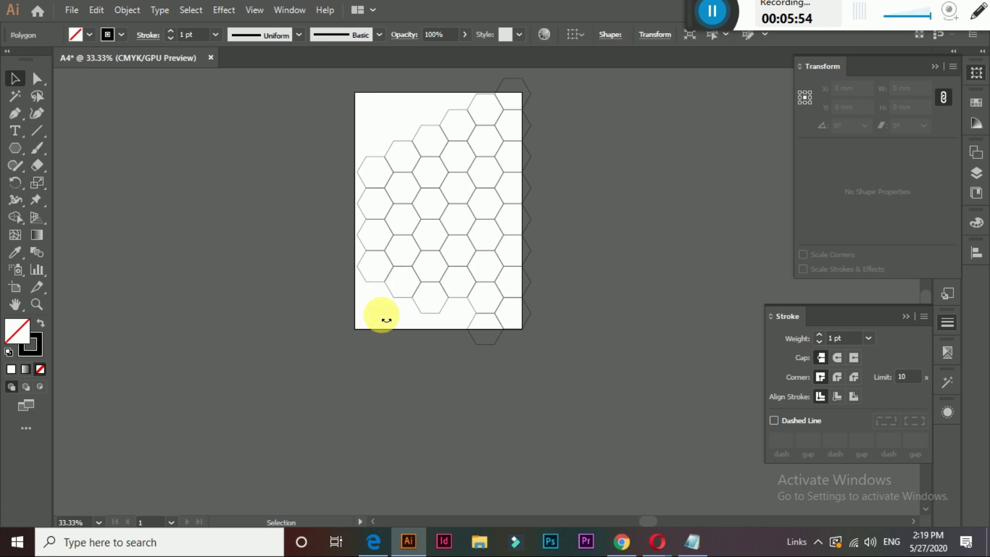
pyautogui.press('Delete')
pyautogui.click(424, 313)
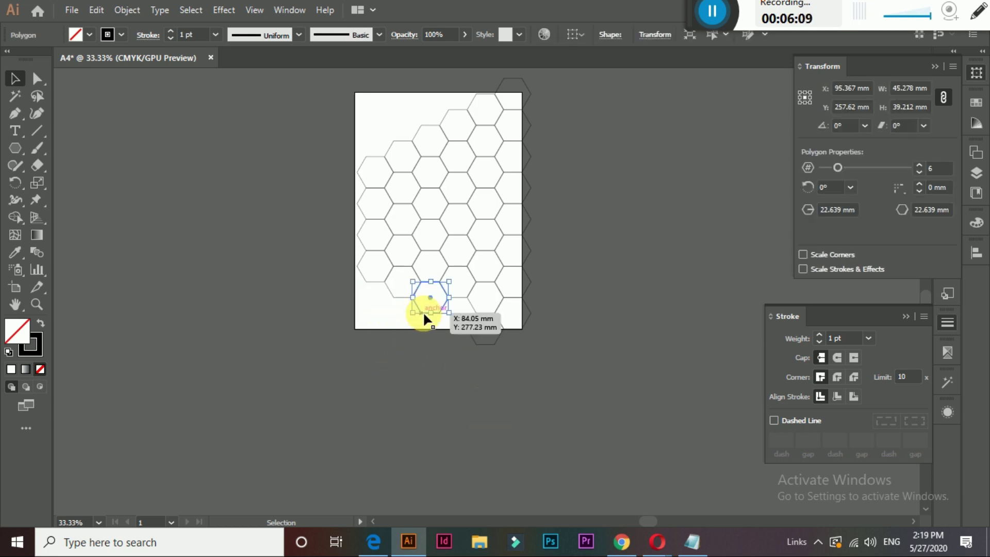
pyautogui.press('Delete')
pyautogui.click(391, 288)
pyautogui.press('Delete')
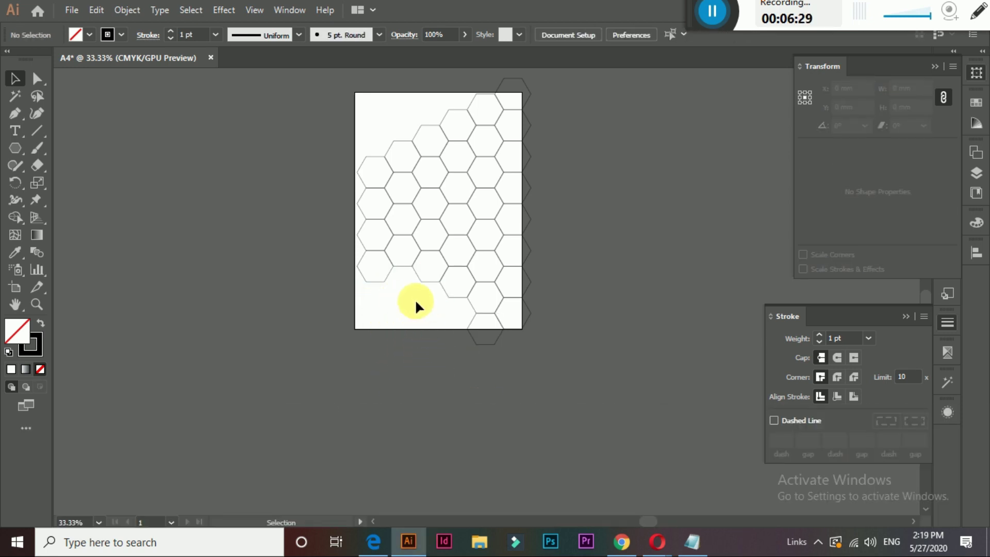
# Delete the lower-left hexagons and move one into the honeycomb's left gap
pyautogui.click(401, 266)
pyautogui.press('Delete')
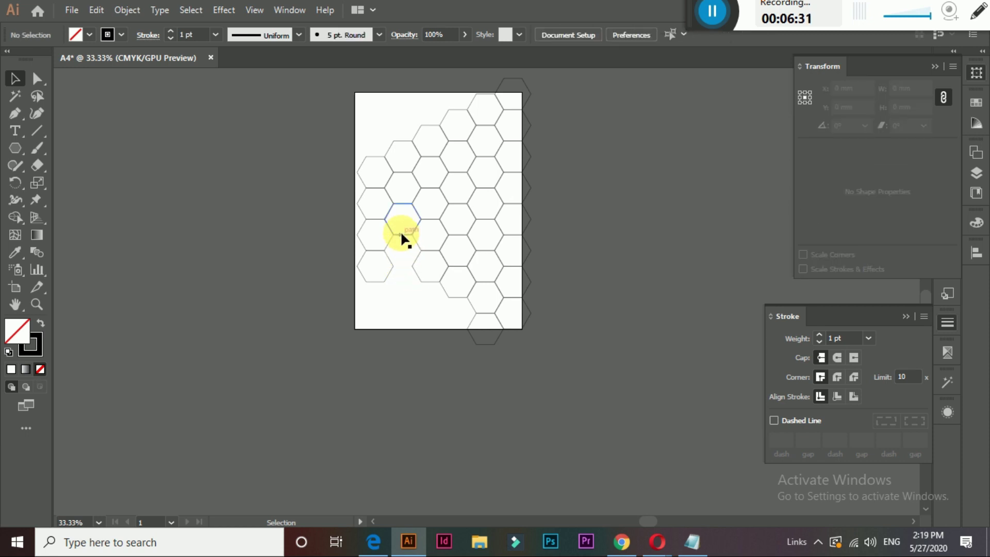
pyautogui.click(384, 261)
pyautogui.press('Delete')
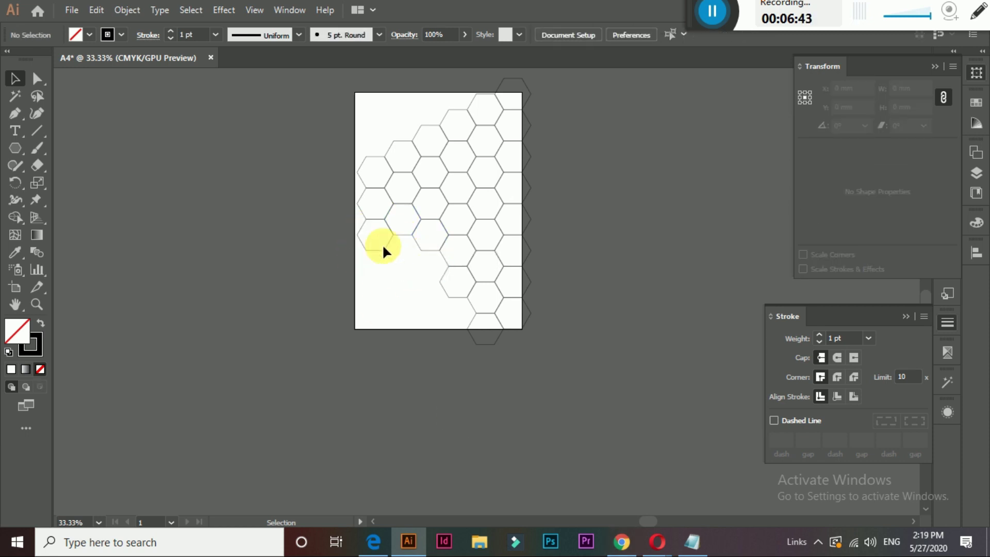
pyautogui.click(382, 249)
pyautogui.press('Delete')
pyautogui.moveTo(400, 231)
pyautogui.mouseDown()
pyautogui.moveTo(382, 215)
pyautogui.moveTo(376, 185)
pyautogui.mouseUp()
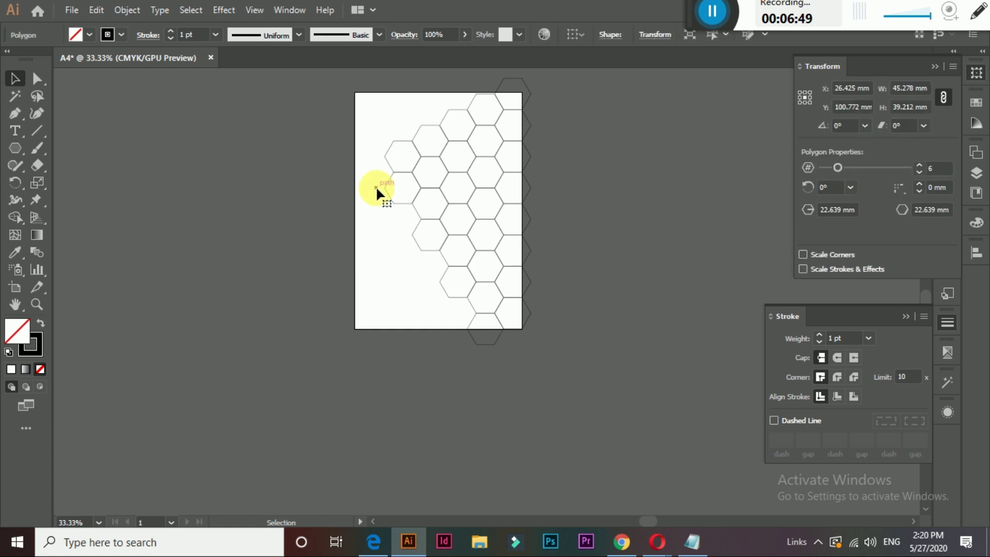
pyautogui.click(511, 418)
# Move and copy hexagons into the empty top-left slots, deleting a misplaced copy
pyautogui.moveTo(436, 226); pyautogui.dragTo(400, 150)
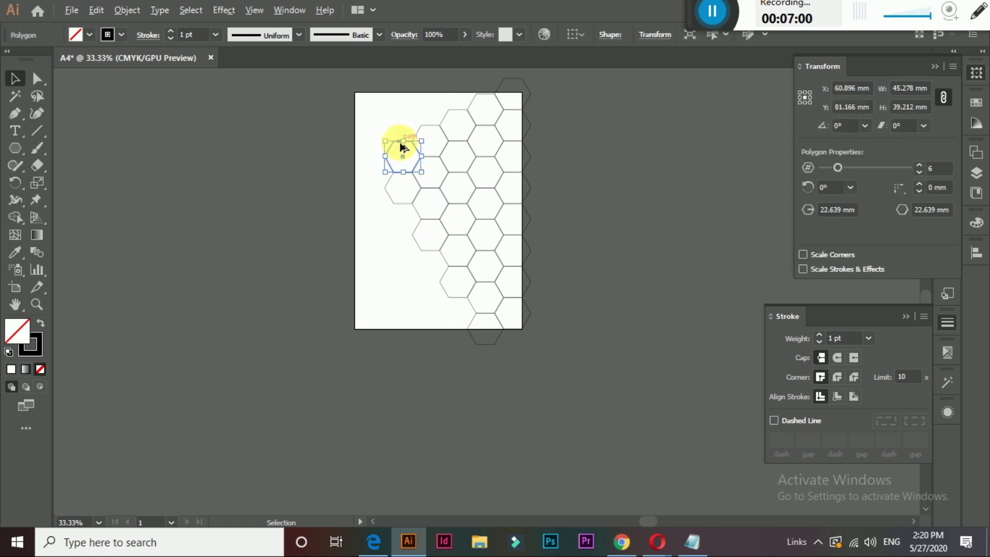
pyautogui.moveTo(398, 147); pyautogui.dragTo(398, 114)
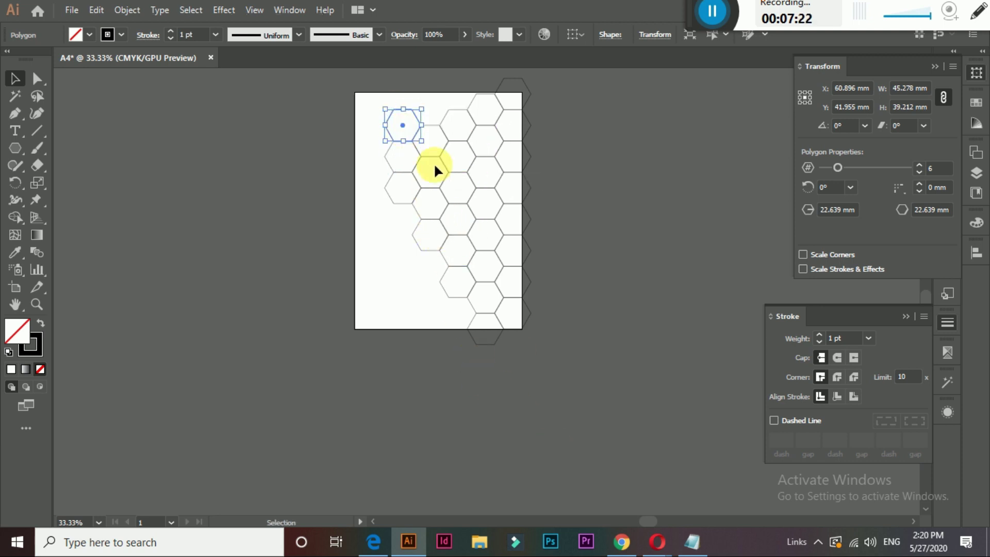
pyautogui.press('Delete')
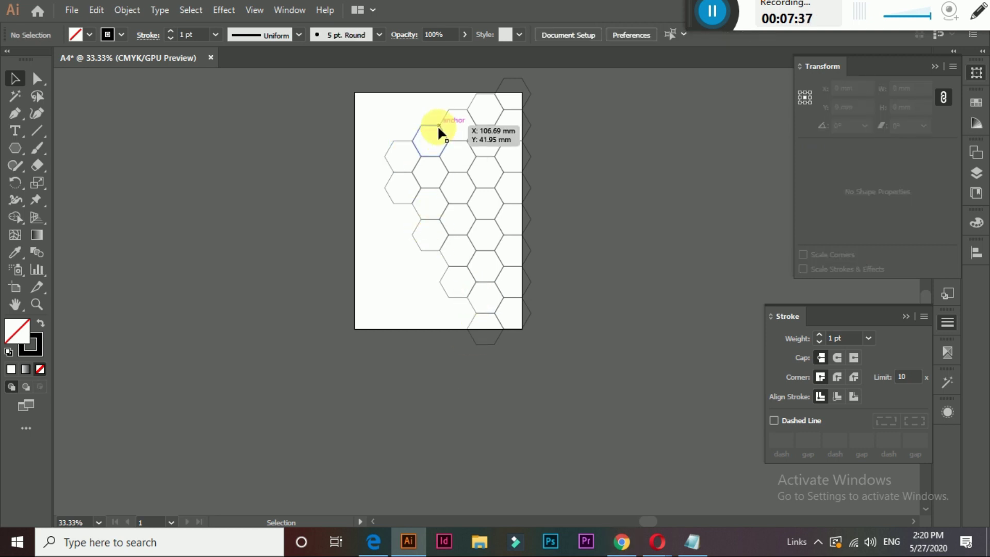
pyautogui.click(406, 211)
pyautogui.moveTo(405, 209); pyautogui.dragTo(402, 177)
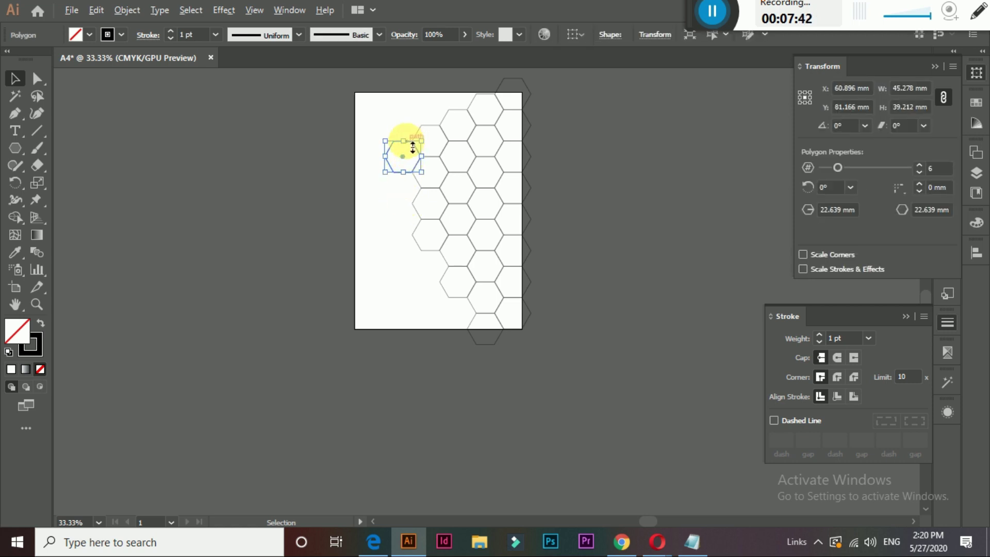
pyautogui.moveTo(413, 178); pyautogui.dragTo(414, 147)
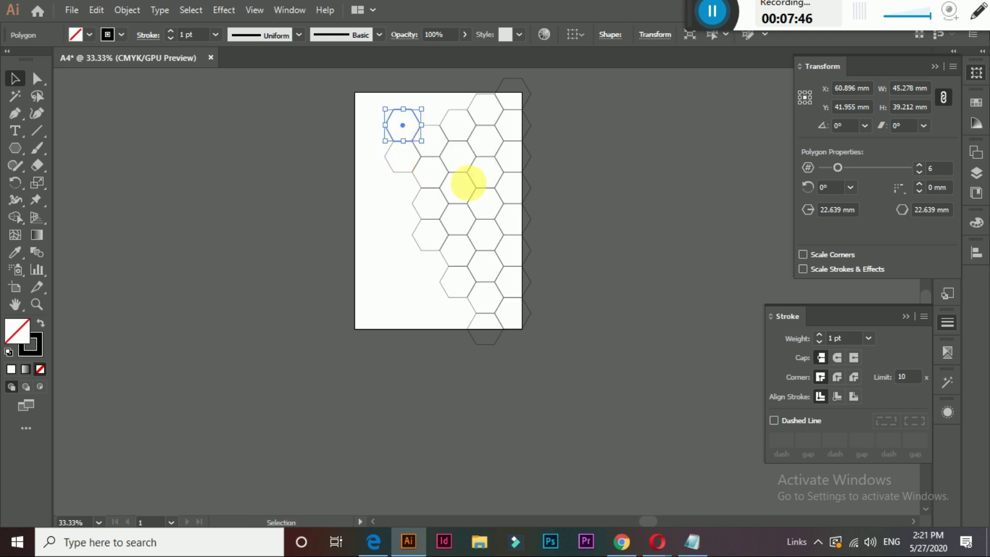
# Alt-drag neighbouring hexagons upward so the top row overhangs the page edge
pyautogui.click(439, 154)
pyautogui.moveTo(440, 158)
pyautogui.mouseDown()
pyautogui.moveTo(440, 128)
pyautogui.moveTo(465, 164)
pyautogui.moveTo(464, 127)
pyautogui.mouseUp()
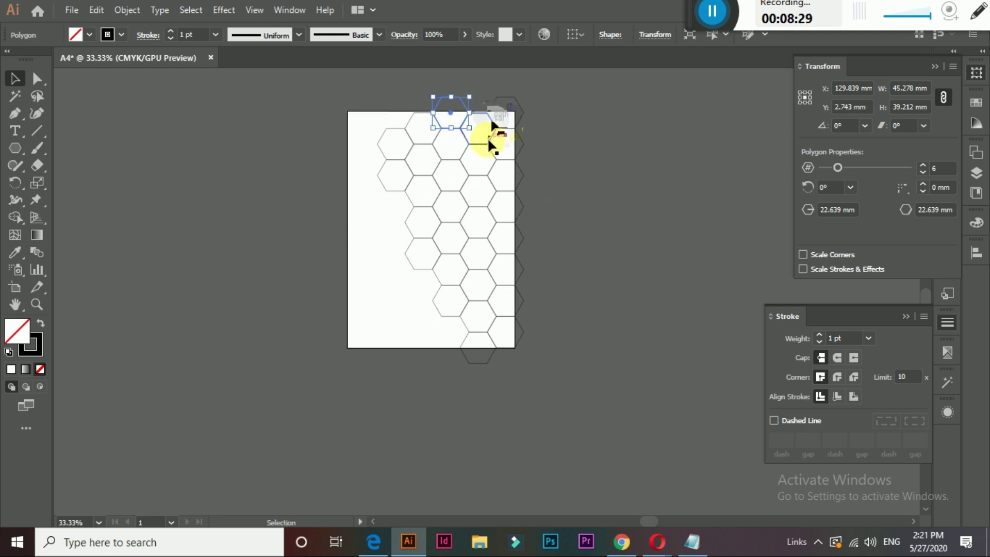
pyautogui.moveTo(488, 141); pyautogui.dragTo(488, 113)
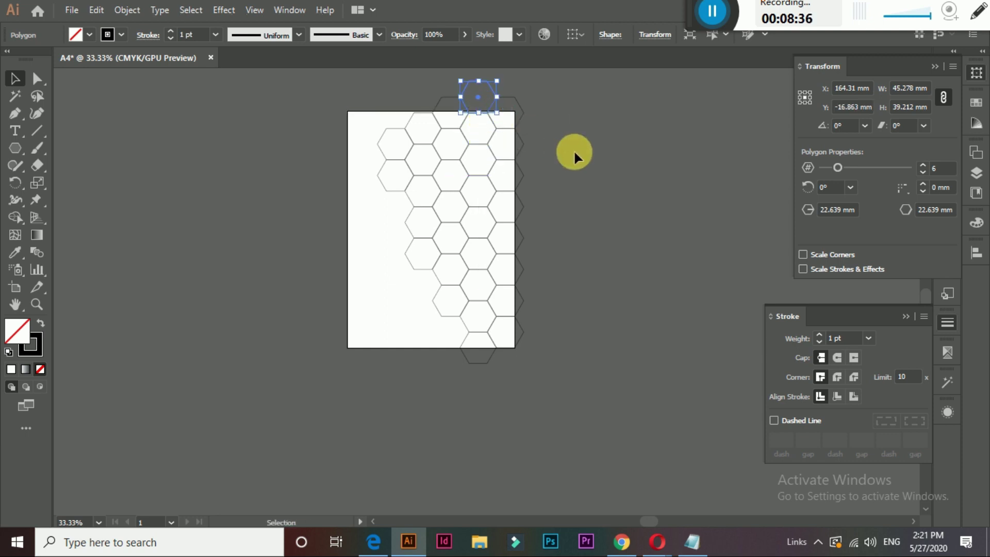
pyautogui.click(573, 149)
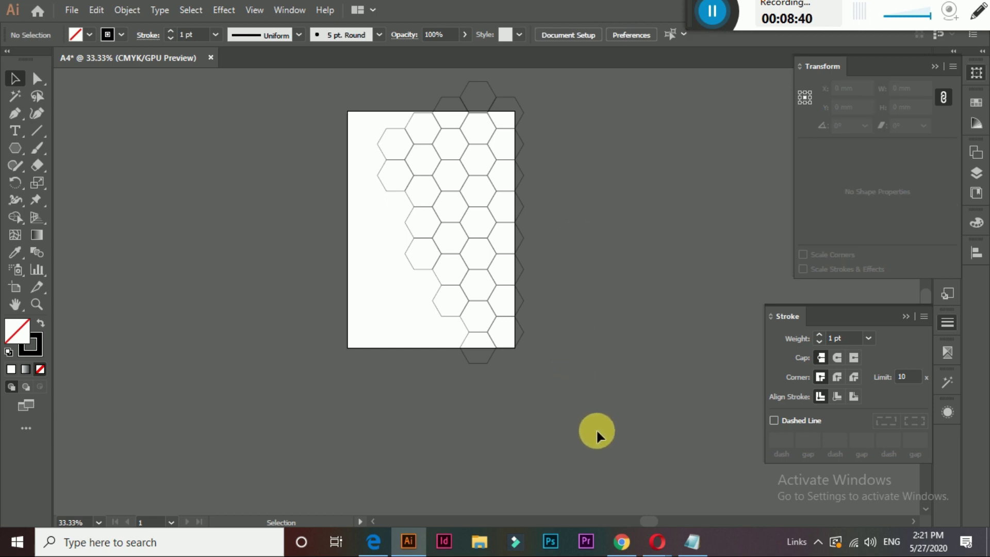
# Scale the selected hexagon grid from its top-left handle to 178.331 × 343.597 mm
pyautogui.moveTo(371, 116); pyautogui.dragTo(579, 314)
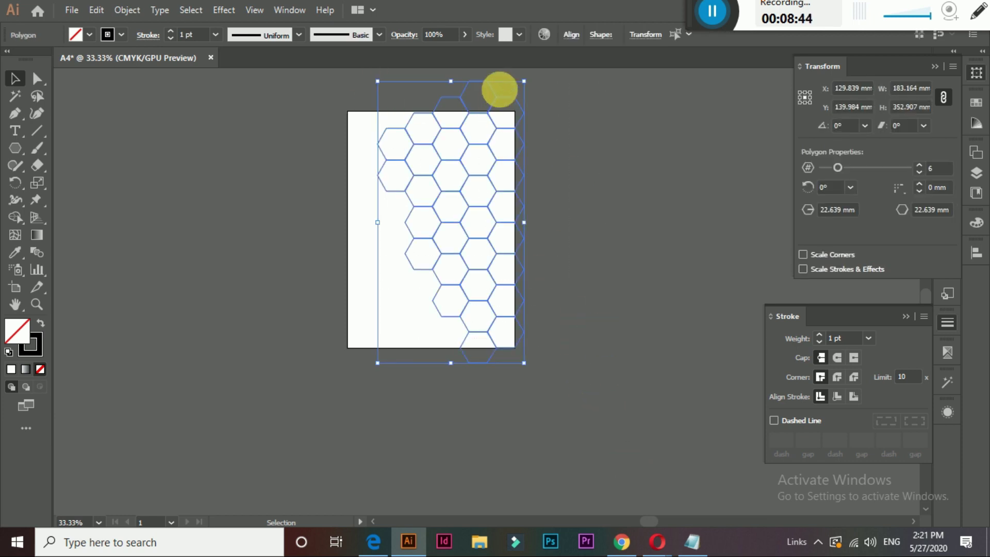
pyautogui.moveTo(378, 82); pyautogui.dragTo(387, 93)
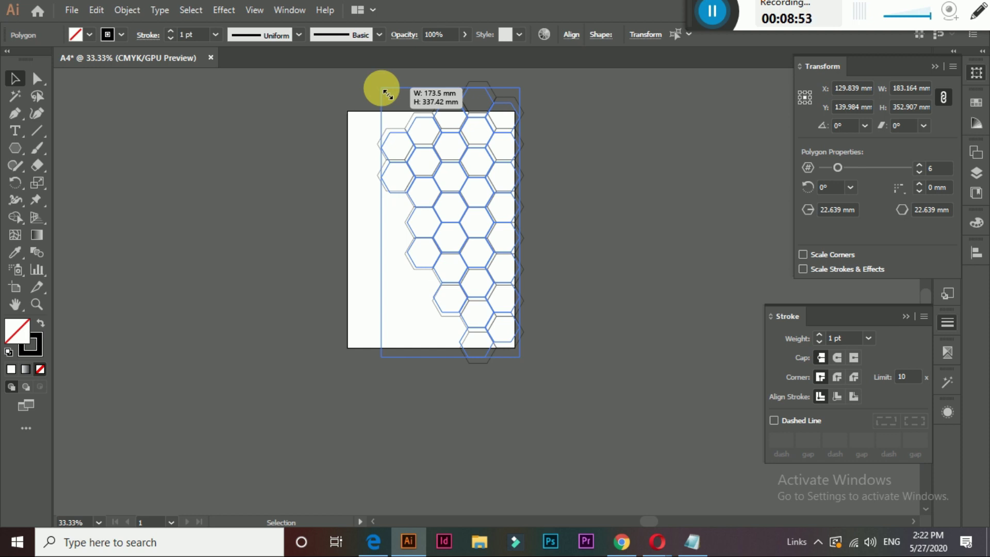
pyautogui.moveTo(388, 94); pyautogui.dragTo(388, 94)
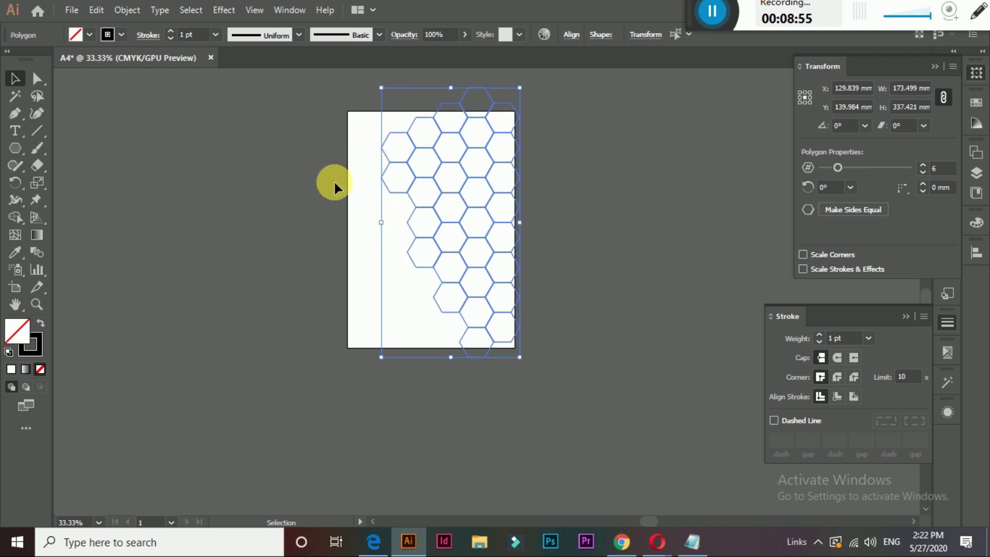
pyautogui.press('a')
pyautogui.press('v')
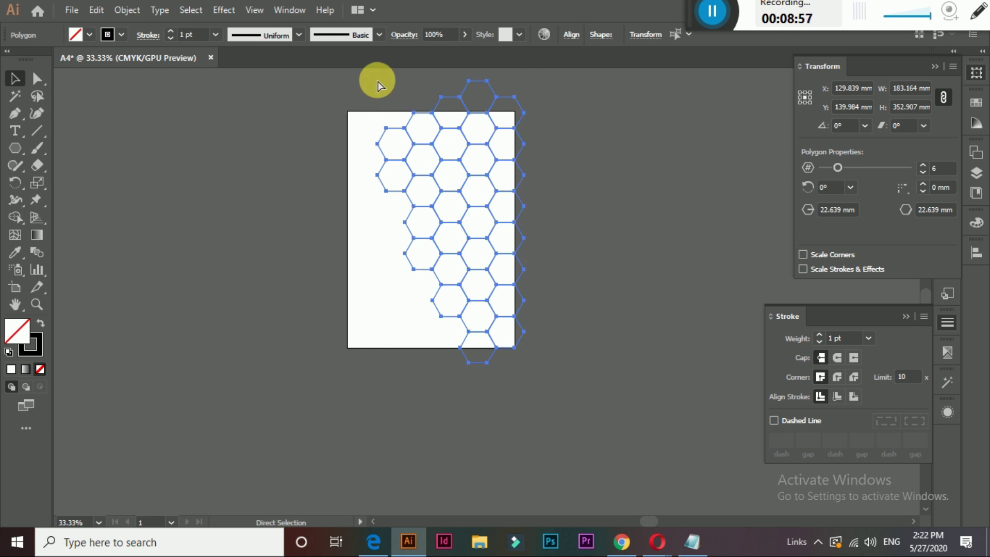
pyautogui.moveTo(378, 81)
pyautogui.mouseDown()
pyautogui.moveTo(408, 207)
pyautogui.moveTo(382, 175)
pyautogui.mouseUp()
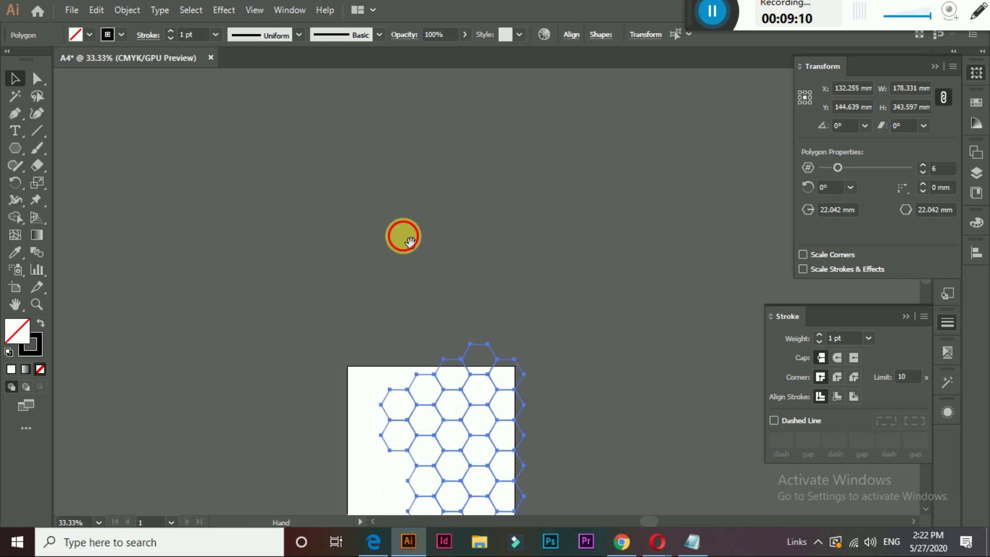
pyautogui.moveTo(410, 243); pyautogui.dragTo(254, 188)
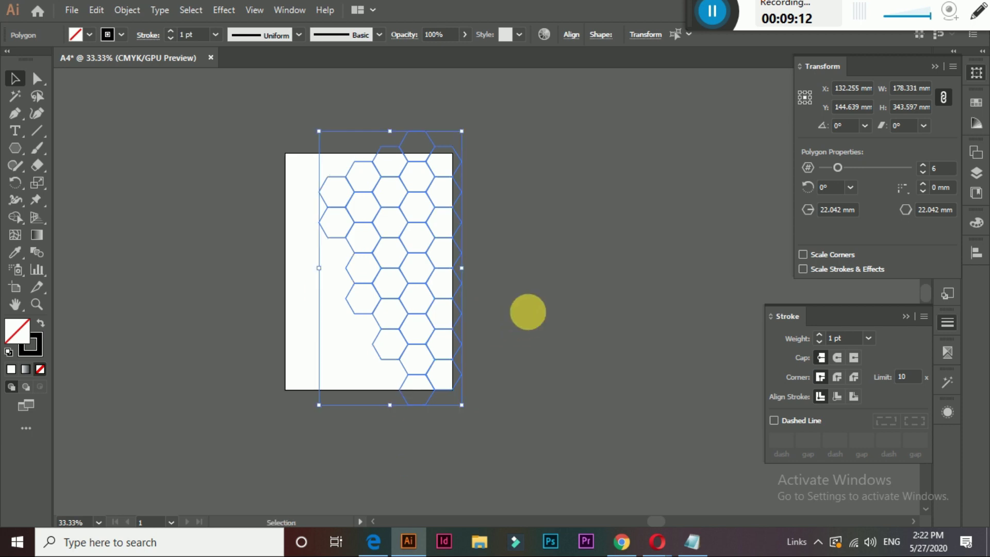
pyautogui.click(528, 304)
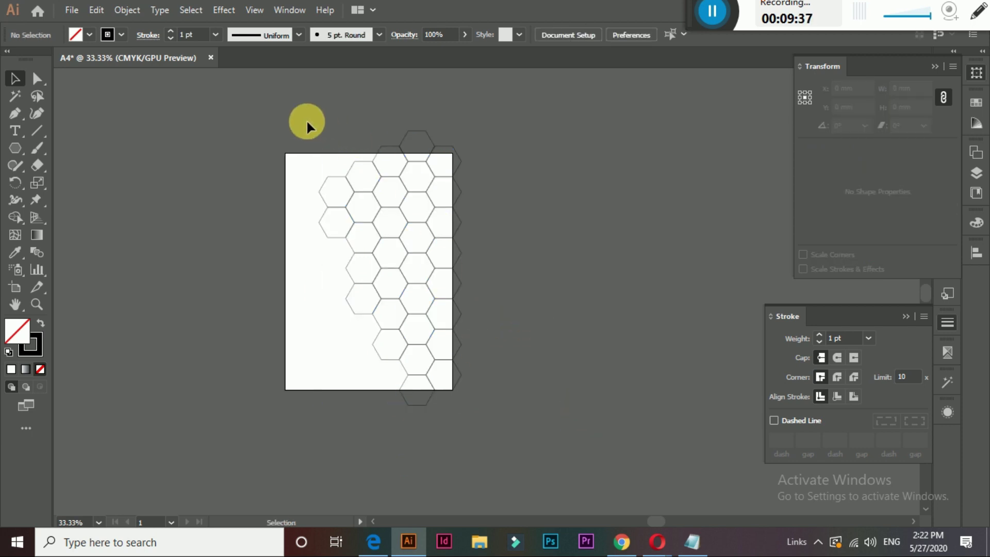
# Group all the hexagons and Alt-drag a copy of the group beside the page
pyautogui.click(442, 287)
pyautogui.rightClick(448, 283)
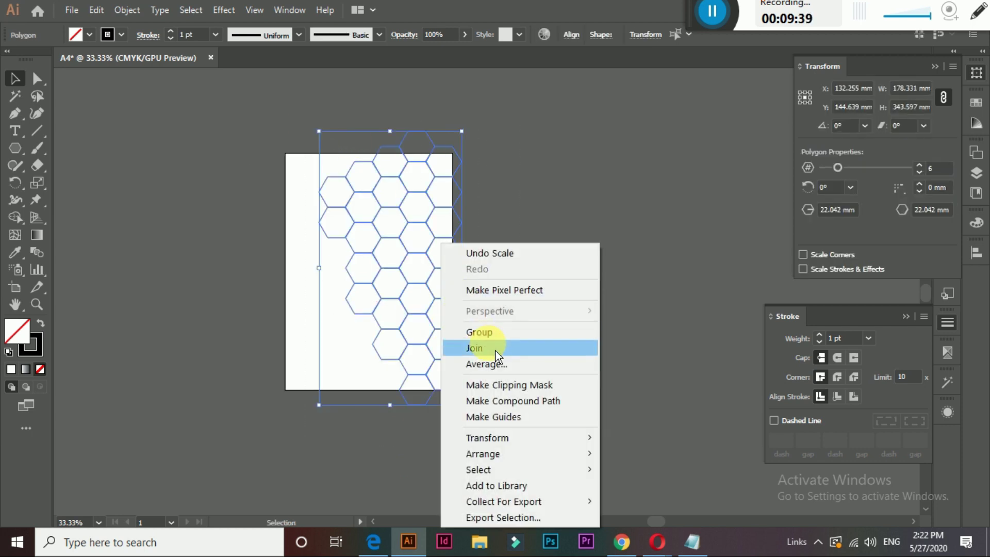
pyautogui.click(487, 330)
pyautogui.hscroll(5, 537, 311)
pyautogui.moveTo(229, 235); pyautogui.dragTo(403, 237)
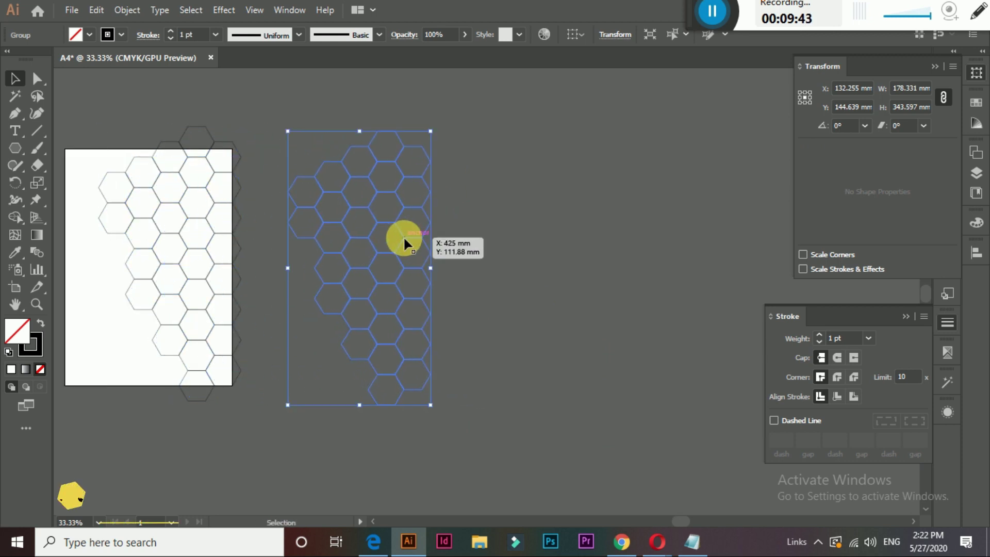
# Set the copied grid's stroke colour to White, then return to the page's grid
pyautogui.click(121, 34)
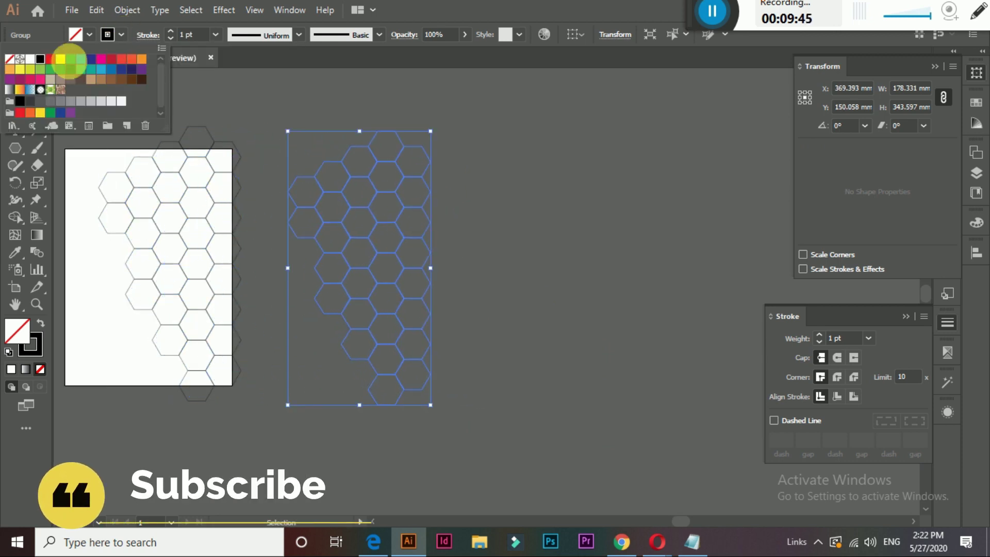
pyautogui.click(34, 69)
pyautogui.click(574, 240)
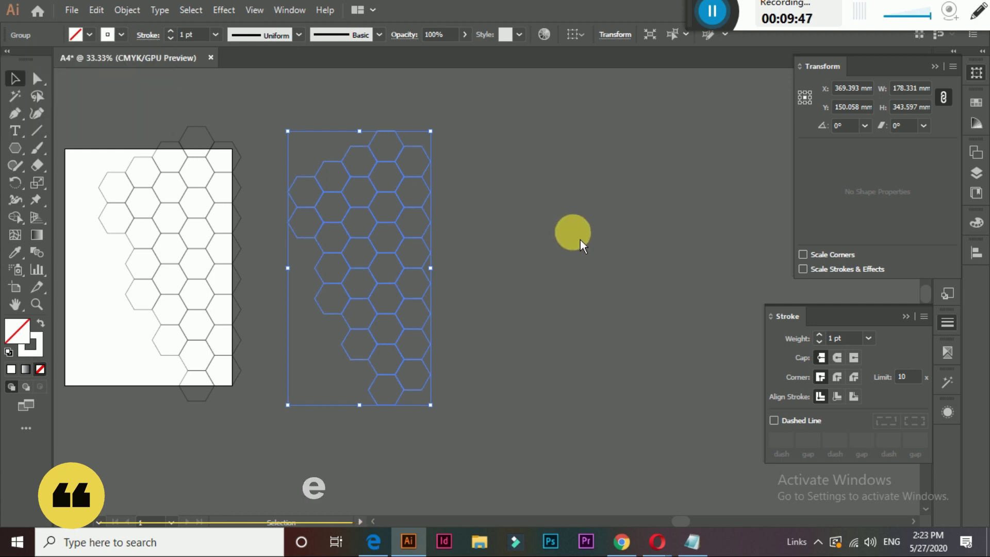
pyautogui.click(573, 228)
pyautogui.hscroll(-3, 468, 281)
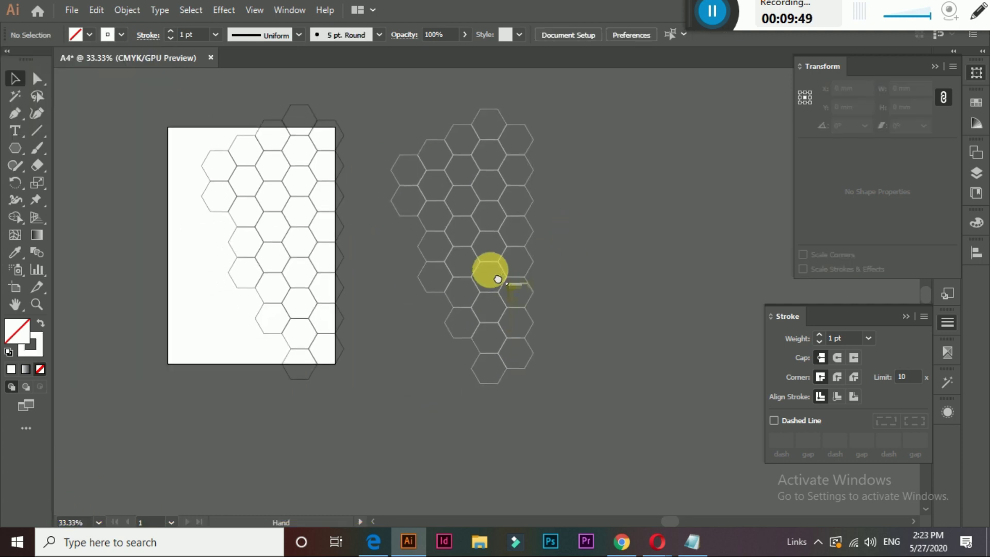
pyautogui.moveTo(207, 111); pyautogui.dragTo(299, 260)
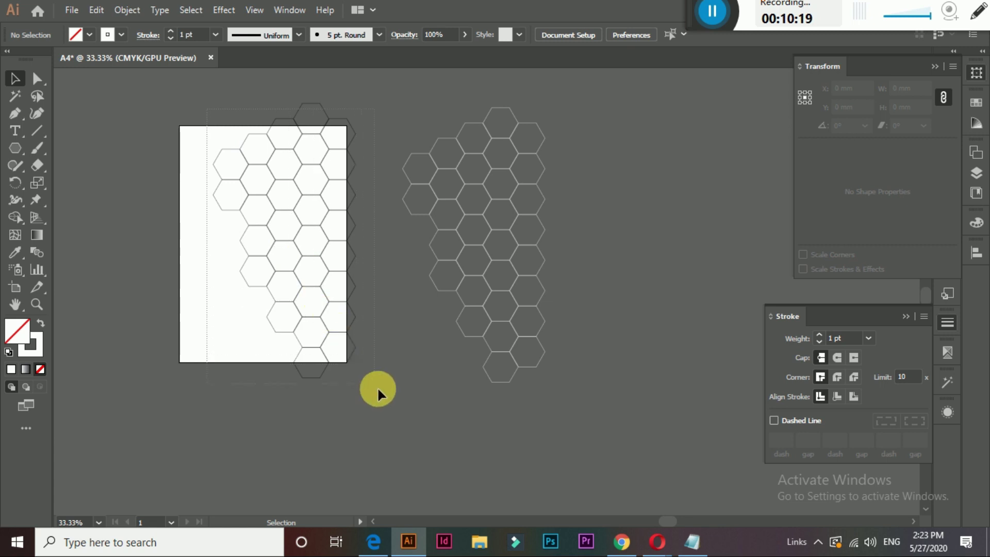
# Select the hexagon grid on the page and unite it with Pathfinder
pyautogui.moveTo(377, 386); pyautogui.dragTo(377, 387)
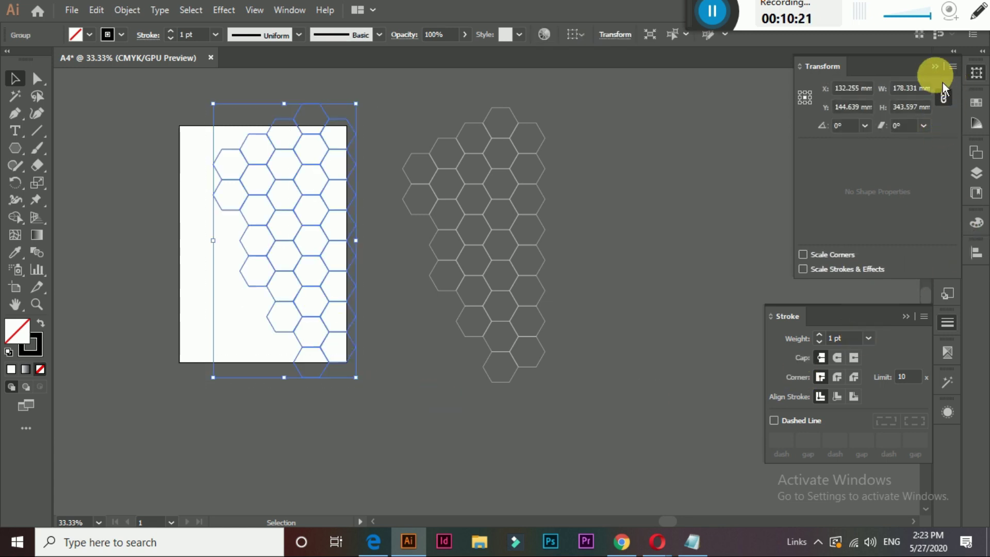
pyautogui.click(935, 66)
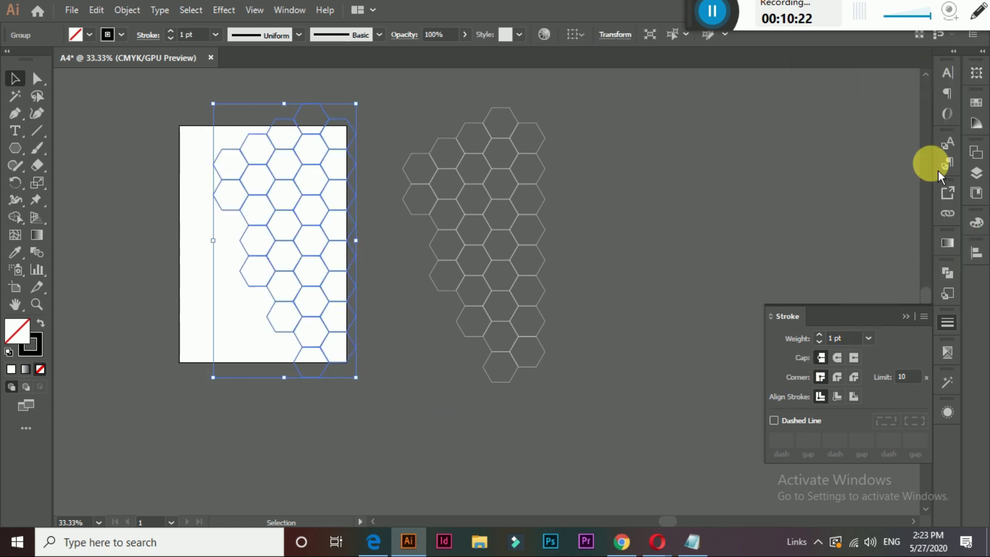
pyautogui.click(916, 326)
pyautogui.click(959, 277)
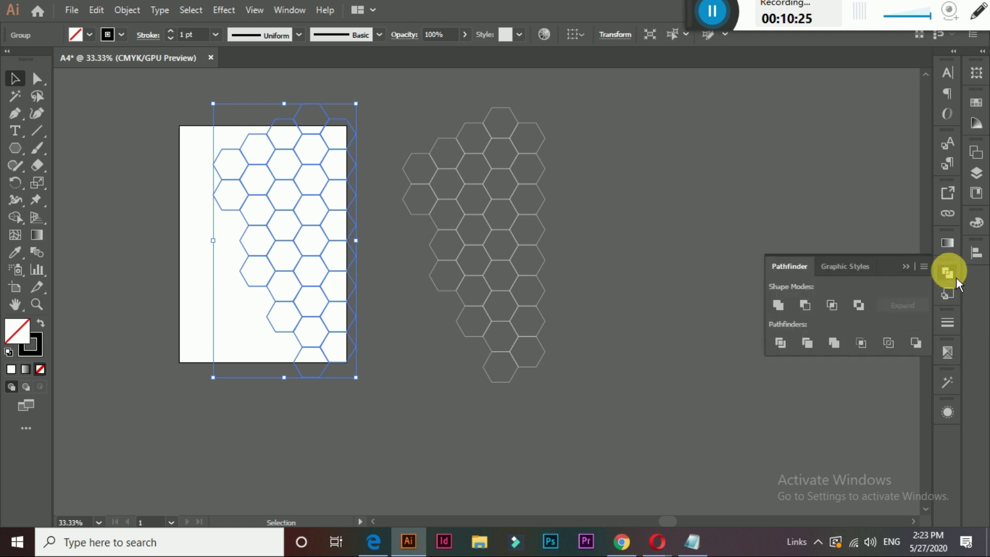
pyautogui.click(778, 304)
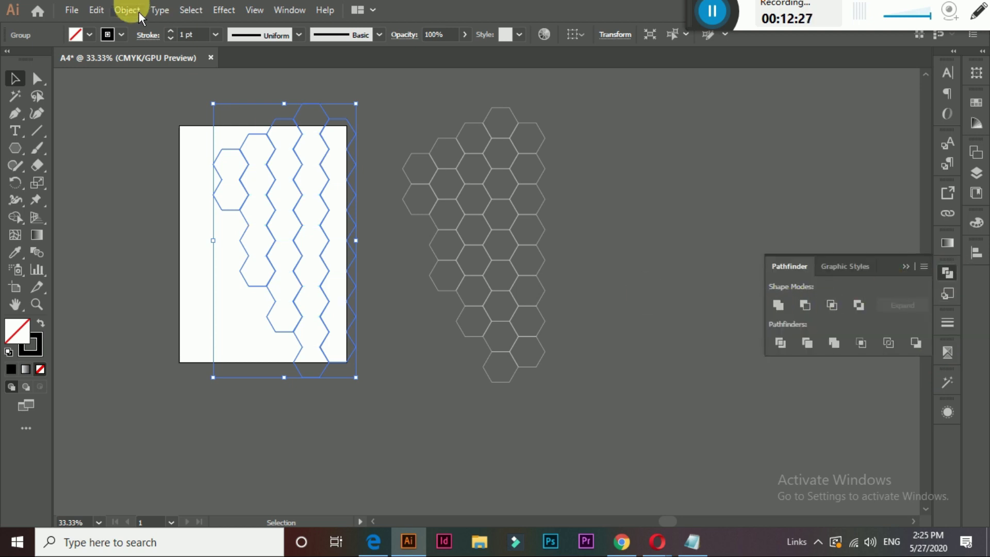
# Make the merged hexagons one compound path and swap fill and stroke to solid black
pyautogui.click(137, 11)
pyautogui.moveTo(205, 517)
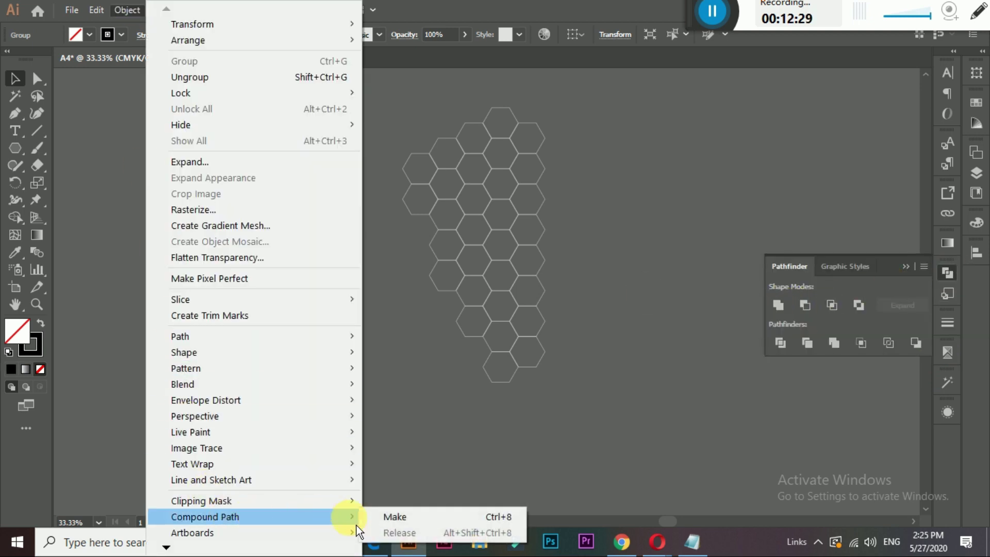
pyautogui.click(394, 521)
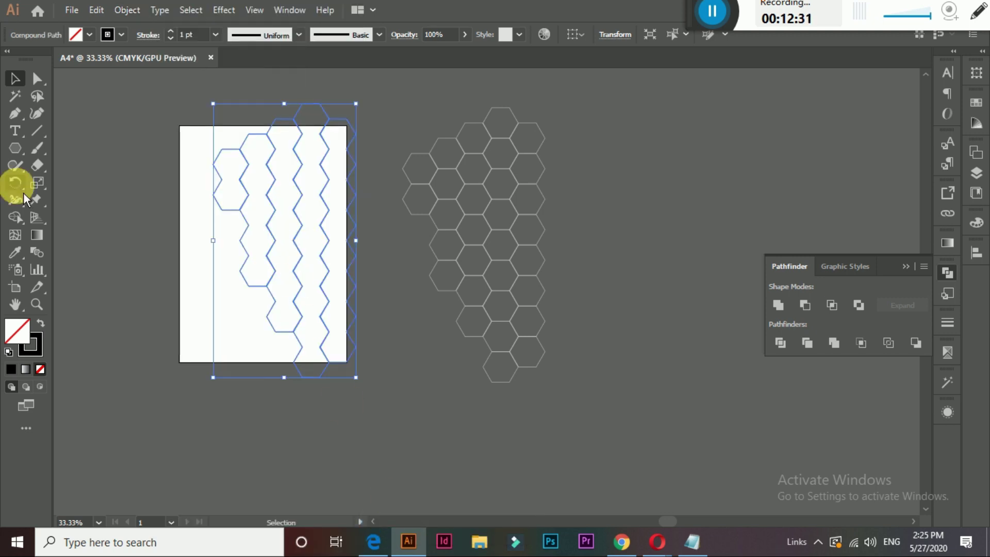
pyautogui.click(45, 327)
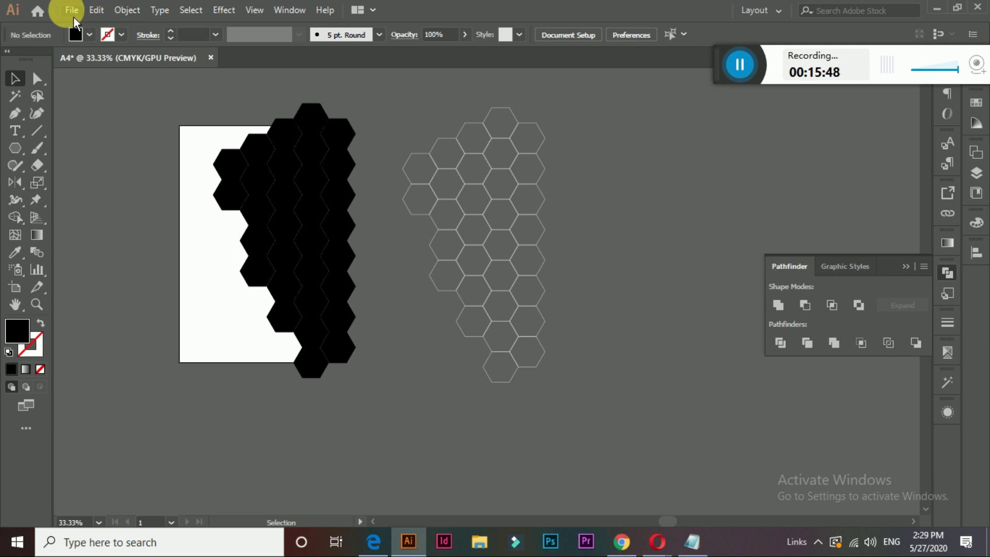
pyautogui.click(73, 15)
# Place the woman's profile portrait from Desktop\Illustrator\New
pyautogui.click(123, 250)
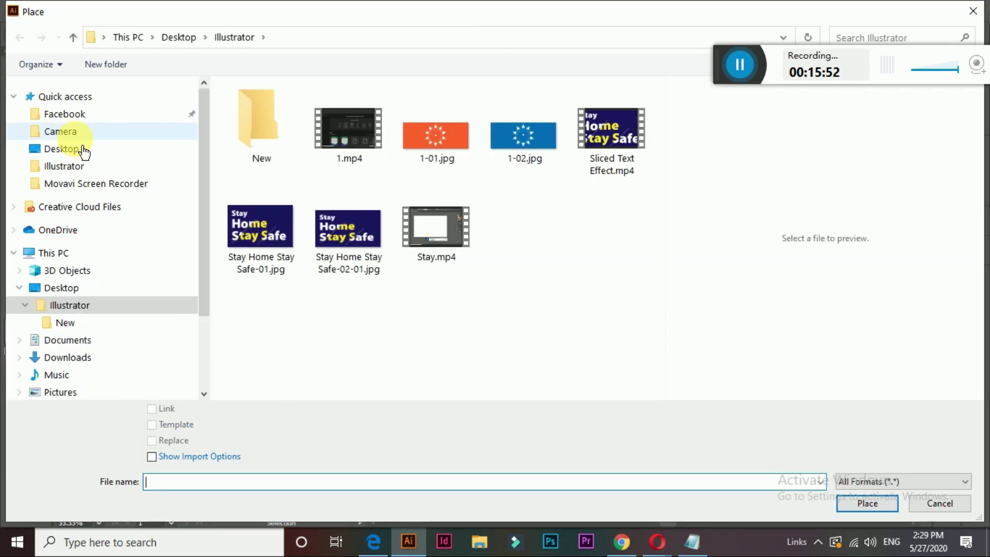
pyautogui.click(88, 151)
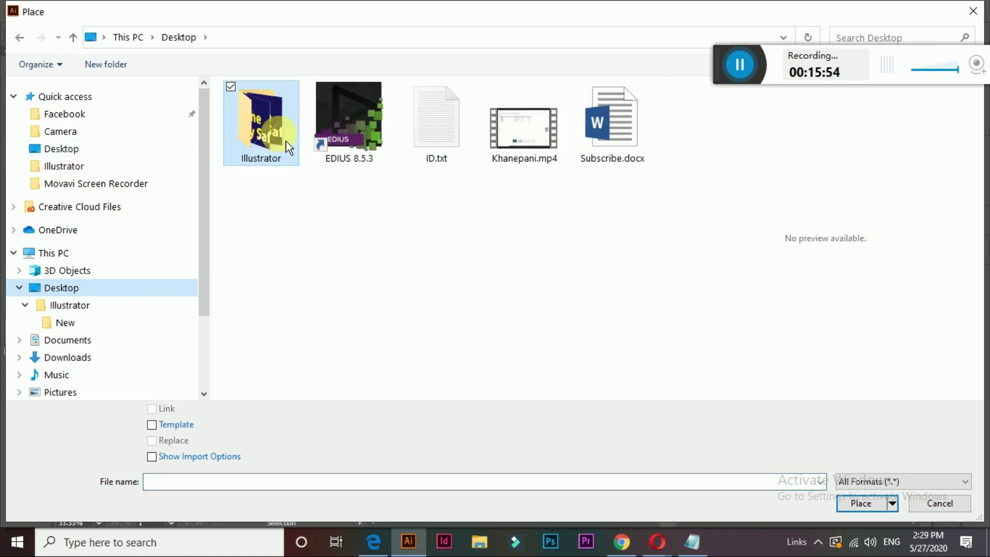
pyautogui.click(286, 141)
pyautogui.doubleClick(286, 155)
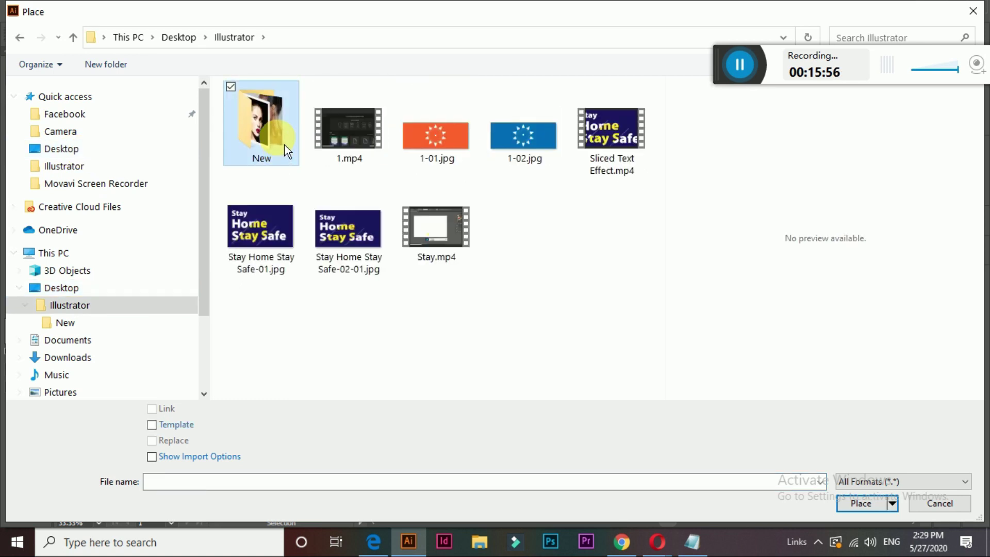
pyautogui.doubleClick(285, 144)
pyautogui.click(298, 149)
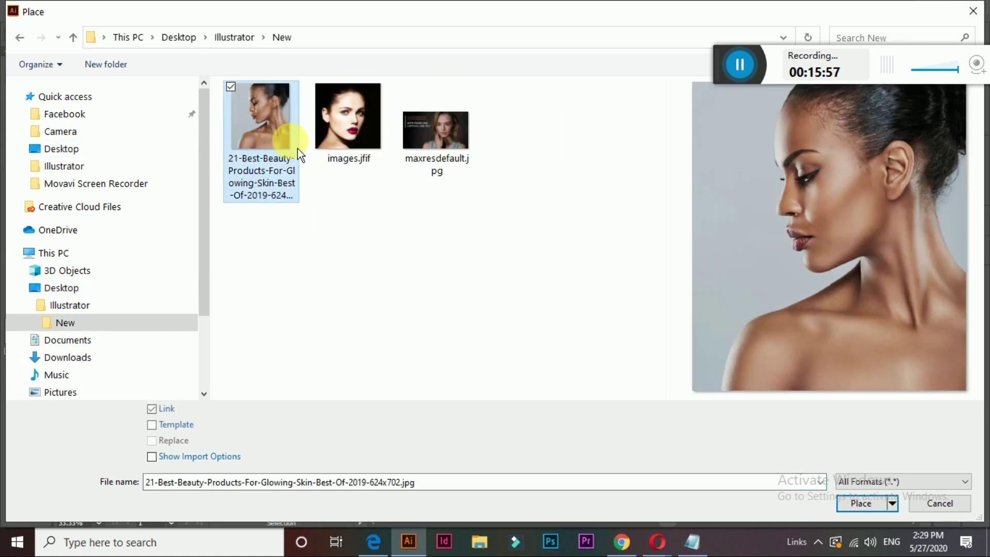
pyautogui.click(861, 503)
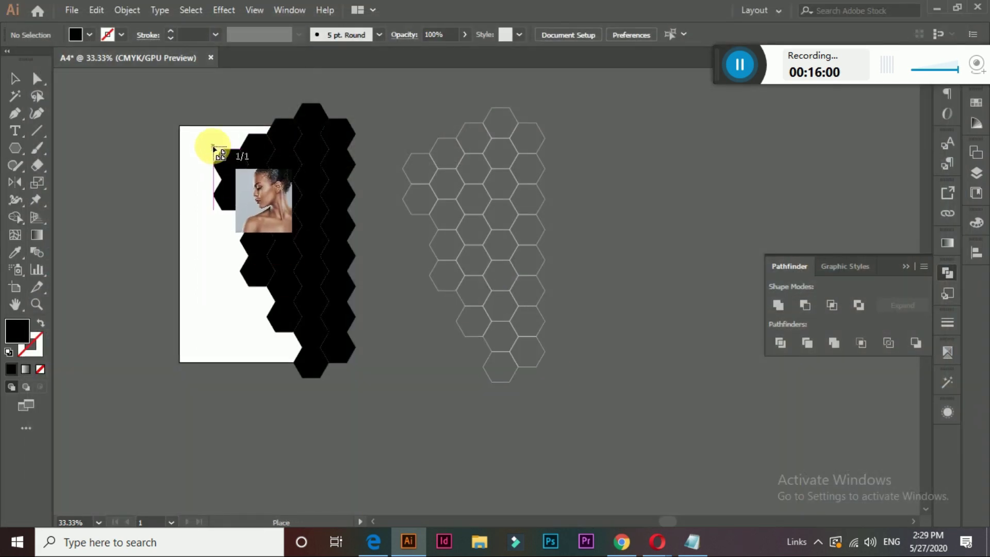
# Drop the portrait onto the page, enlarge it to cover the page and shift it left
pyautogui.moveTo(214, 147); pyautogui.dragTo(490, 363)
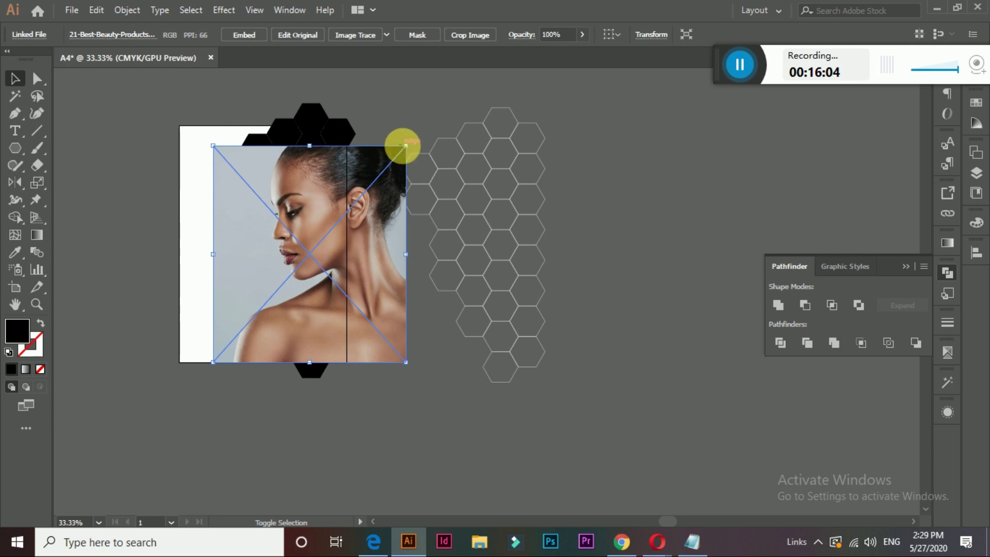
pyautogui.moveTo(406, 146); pyautogui.dragTo(444, 134)
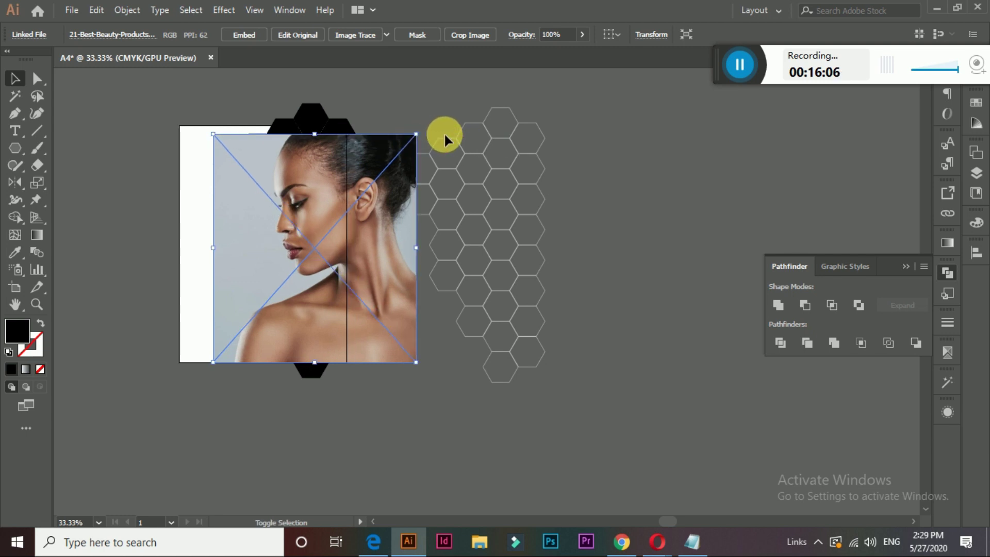
pyautogui.hotkey('ctrl', 'shift', '[')
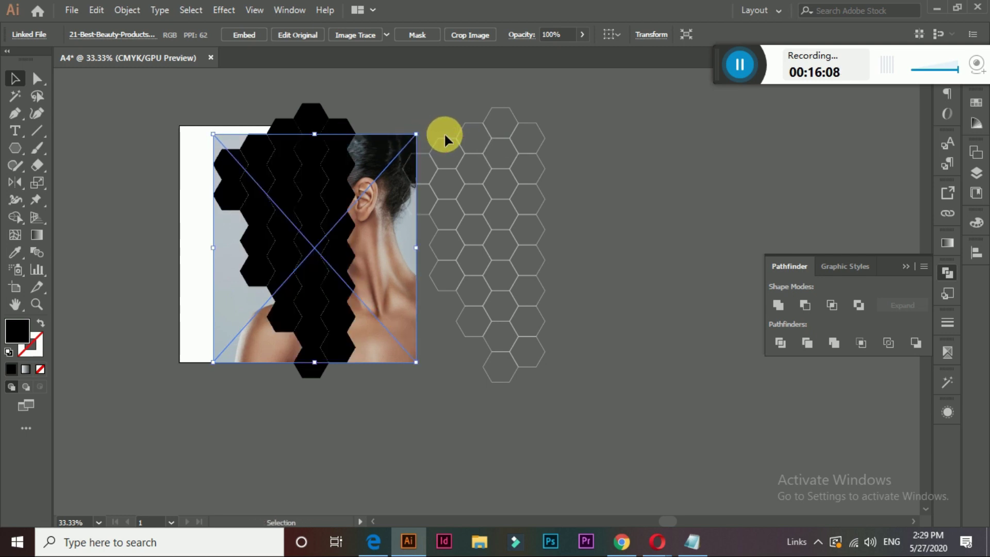
pyautogui.moveTo(386, 178); pyautogui.dragTo(359, 178)
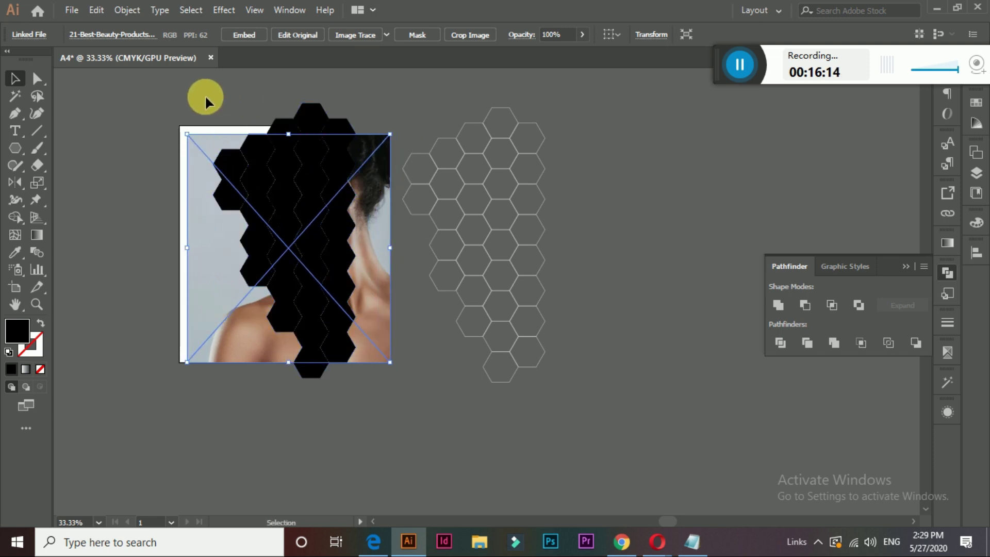
pyautogui.moveTo(205, 95); pyautogui.dragTo(356, 253)
pyautogui.click(464, 453)
pyautogui.click(376, 330)
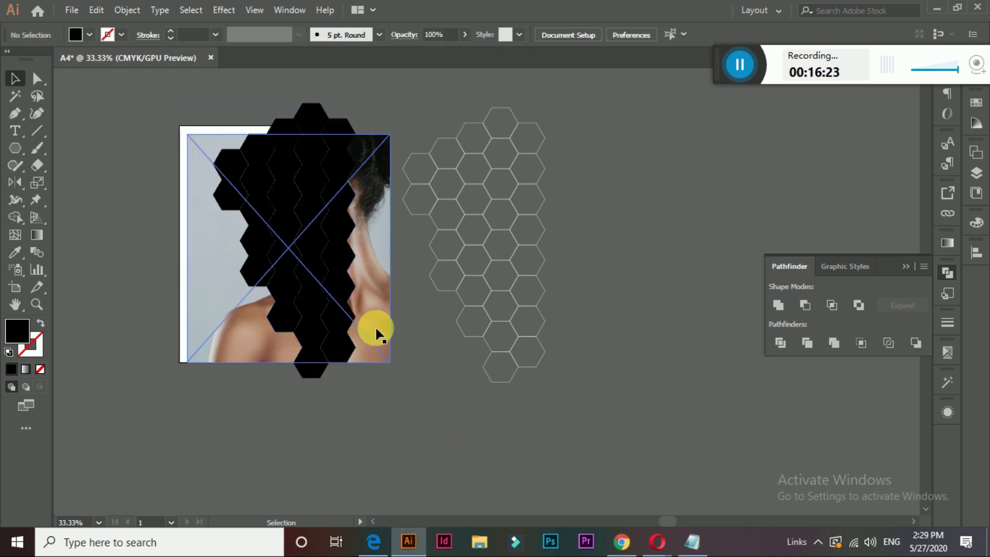
pyautogui.moveTo(390, 135)
pyautogui.mouseDown()
pyautogui.moveTo(419, 95)
pyautogui.moveTo(386, 128)
pyautogui.moveTo(395, 125)
pyautogui.moveTo(360, 130)
pyautogui.mouseUp()
pyautogui.moveTo(230, 74); pyautogui.dragTo(355, 277)
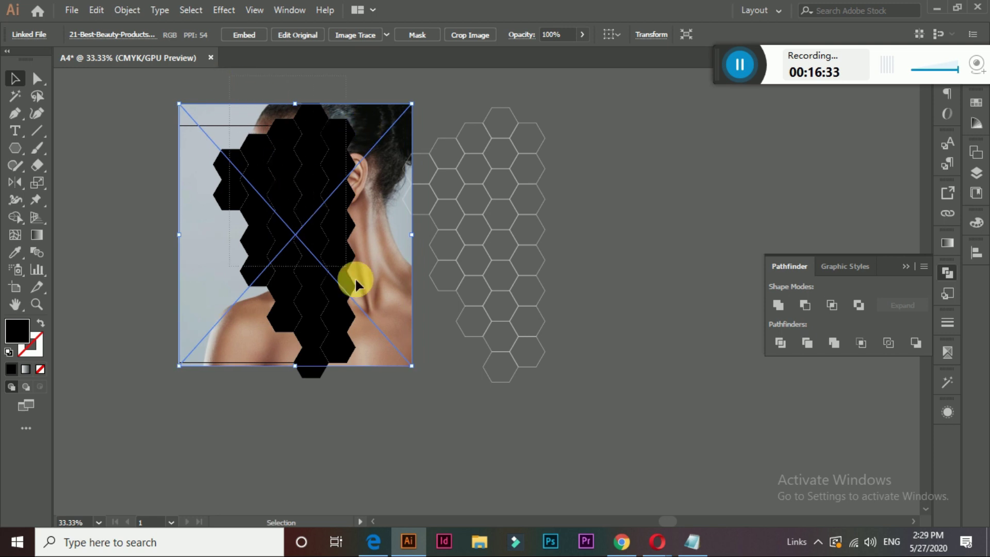
# Use Arrange > Send to Back so the photo sits behind the black hexagons
pyautogui.click(398, 399)
pyautogui.press('a')
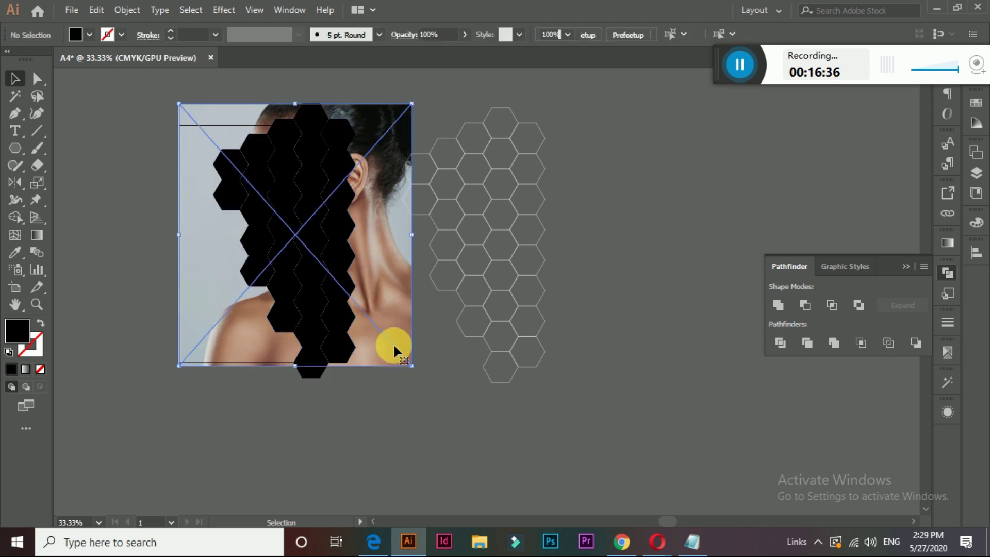
pyautogui.click(395, 350)
pyautogui.hotkey('ctrl', 'shift', '[')
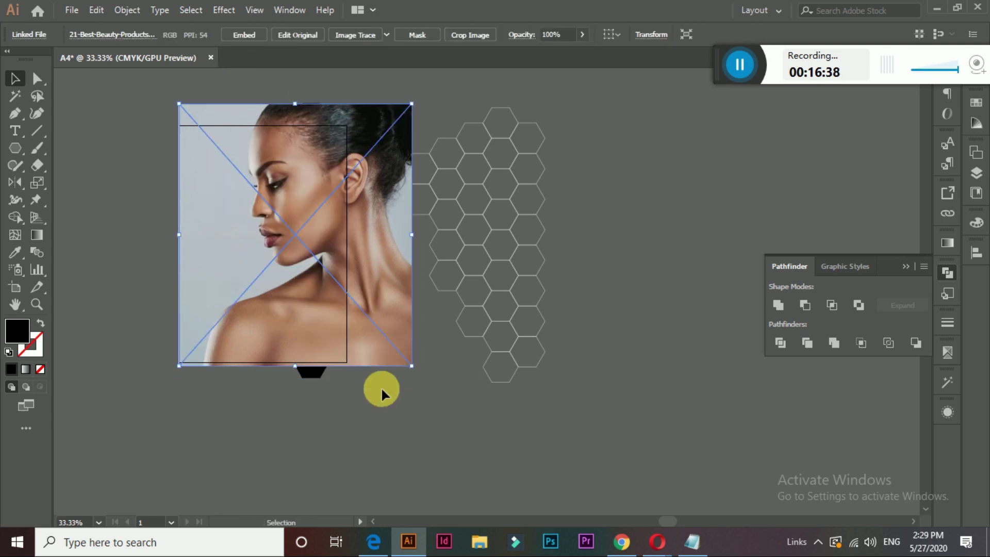
pyautogui.click(381, 388)
pyautogui.click(388, 357)
pyautogui.rightClick(332, 225)
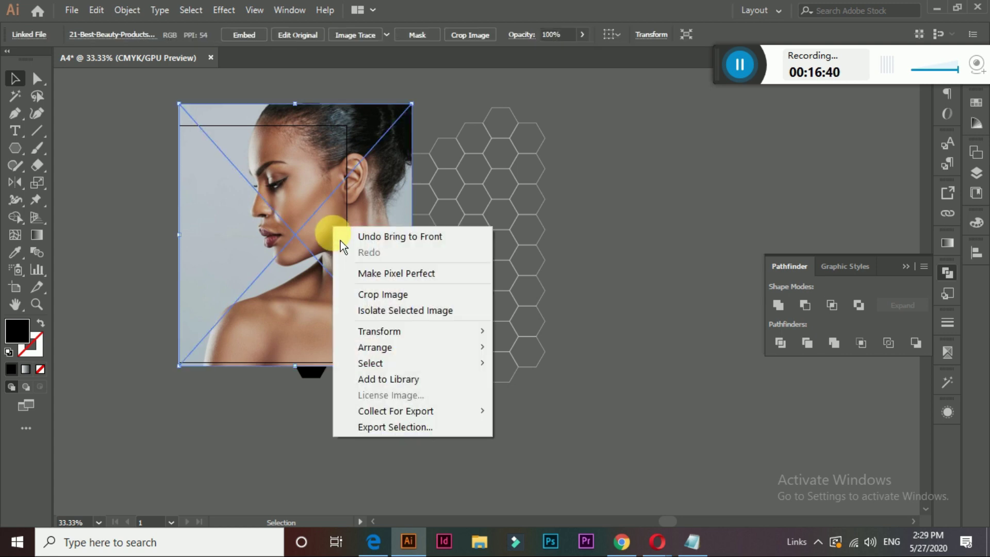
pyautogui.moveTo(375, 347)
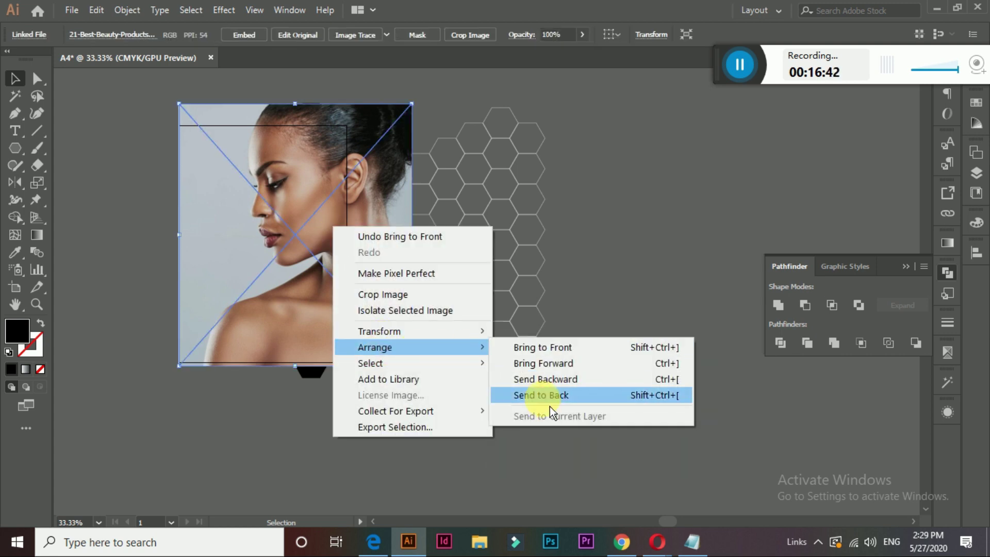
pyautogui.click(557, 400)
pyautogui.click(272, 420)
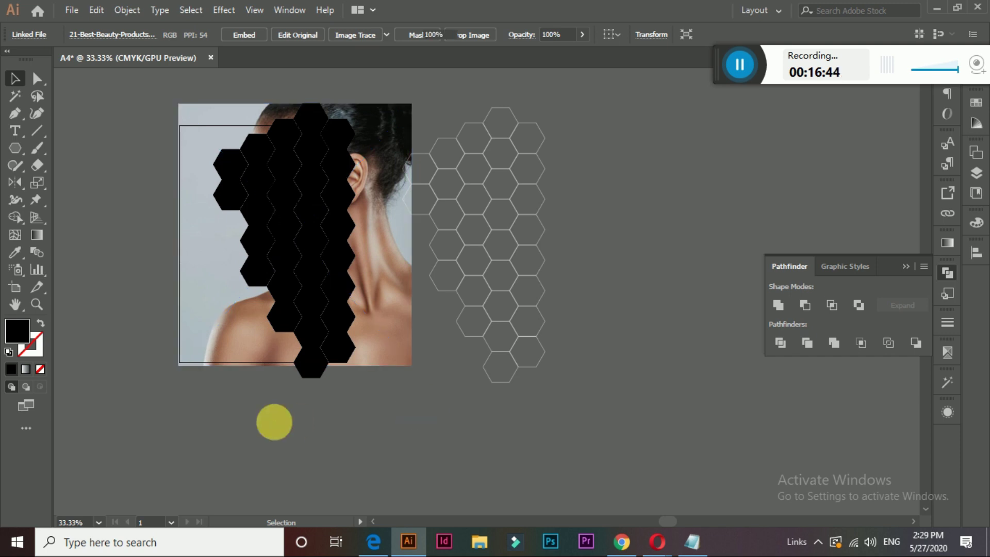
# Clip the portrait to the black hexagon shape with Make Clipping Mask
pyautogui.moveTo(164, 90); pyautogui.dragTo(365, 382)
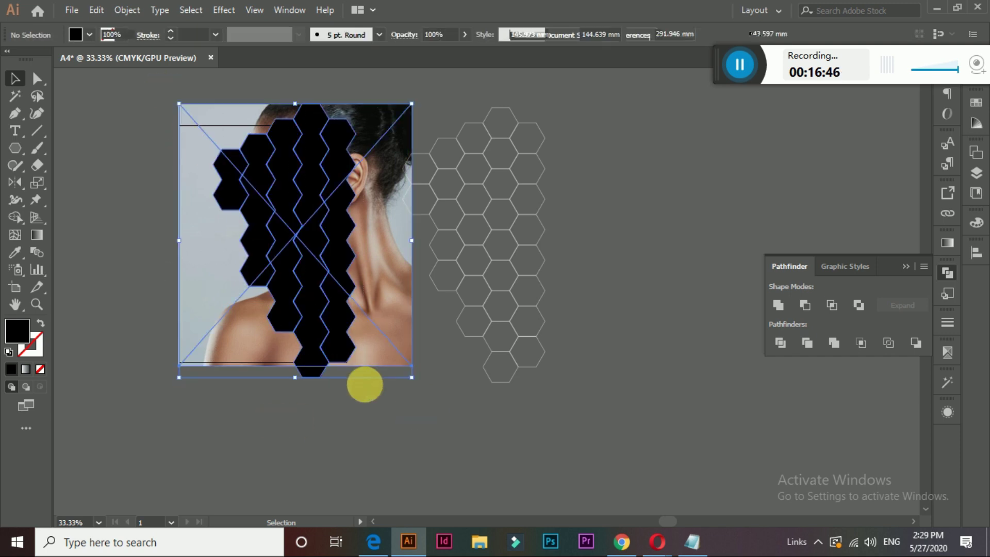
pyautogui.rightClick(285, 222)
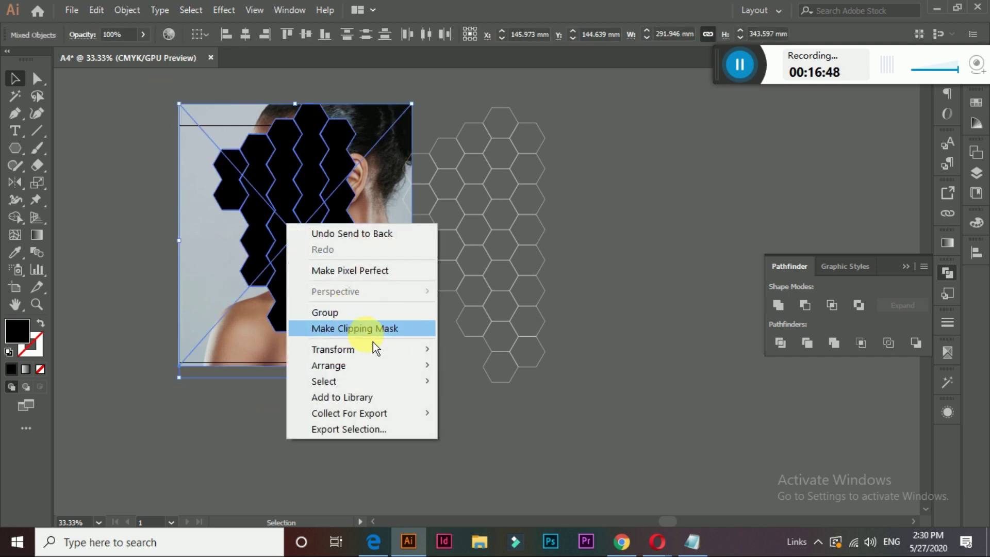
pyautogui.click(365, 330)
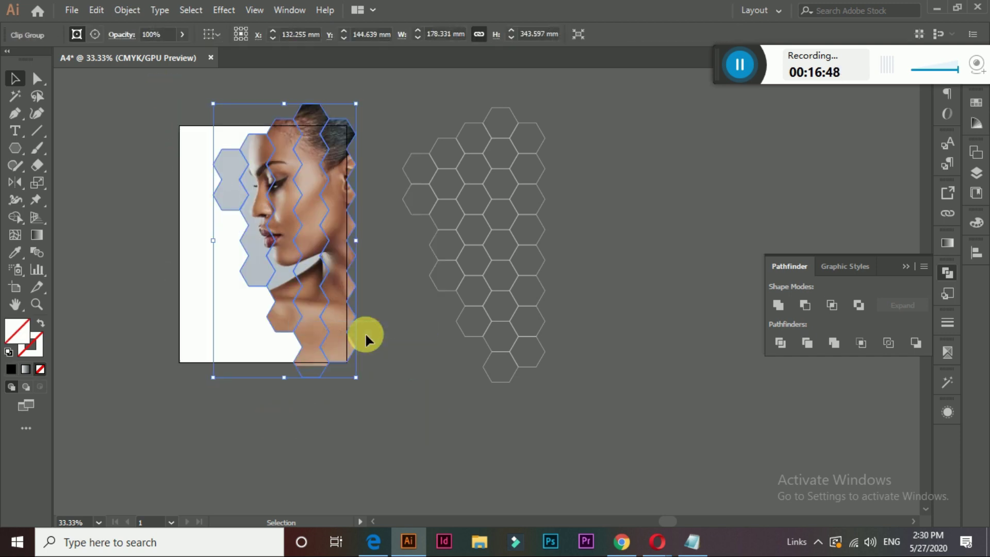
pyautogui.click(400, 376)
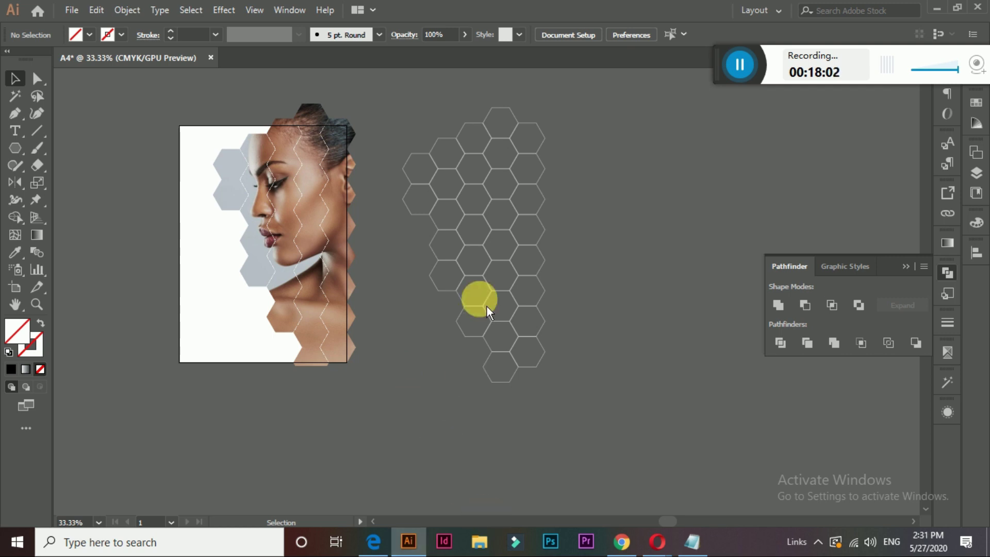
# Alt-drag a copy of the outline hexagon grid onto the portrait and ungroup it
pyautogui.click(482, 249)
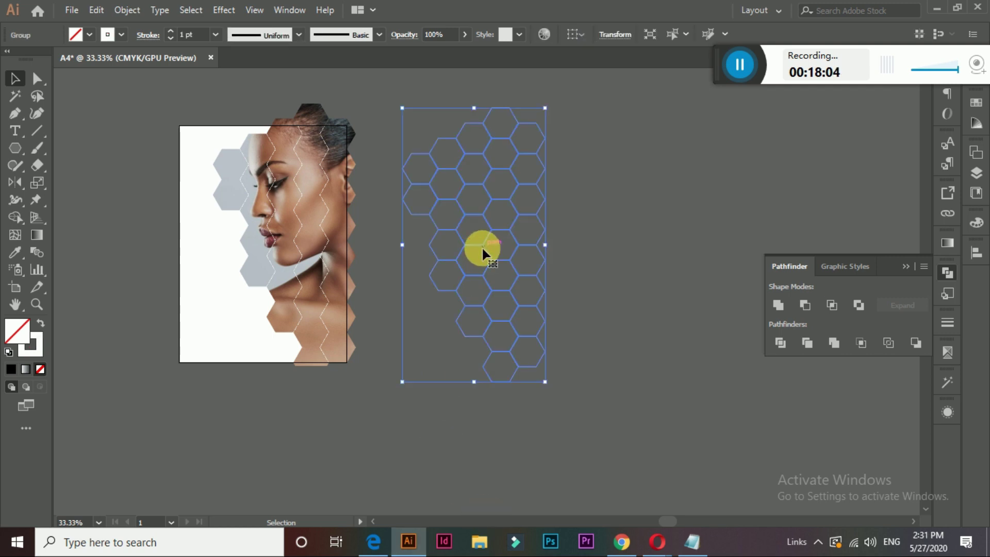
pyautogui.moveTo(482, 248); pyautogui.dragTo(295, 246)
pyautogui.click(414, 337)
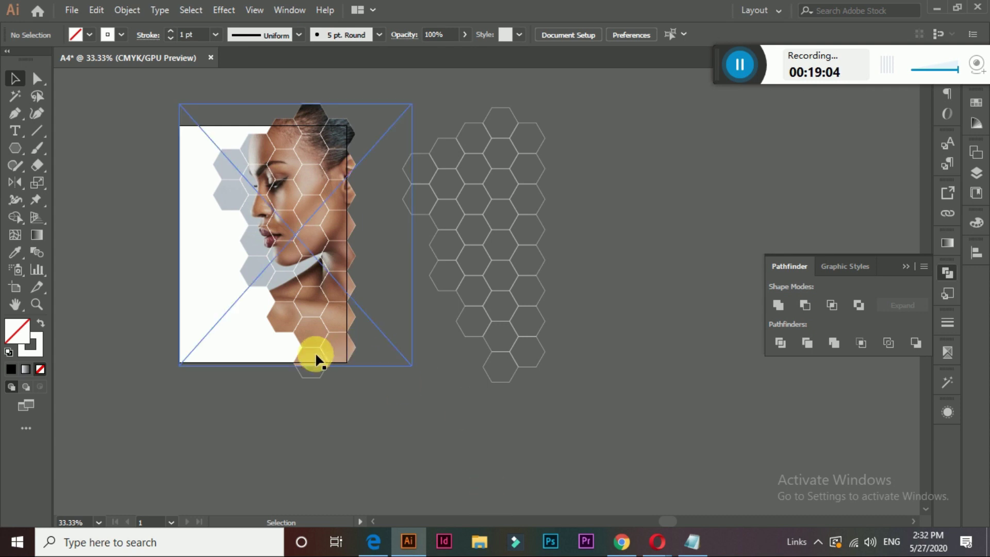
pyautogui.click(311, 335)
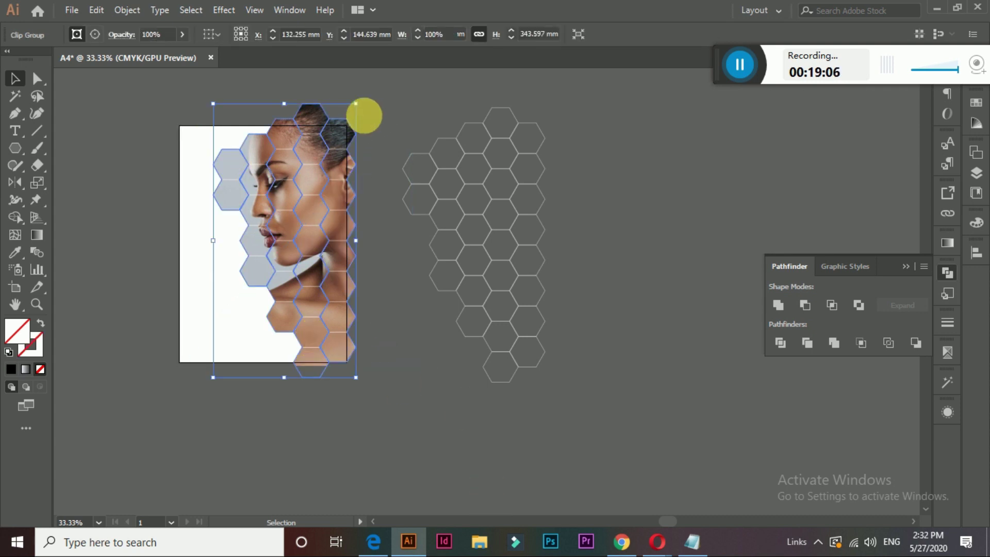
pyautogui.click(329, 96)
pyautogui.click(321, 101)
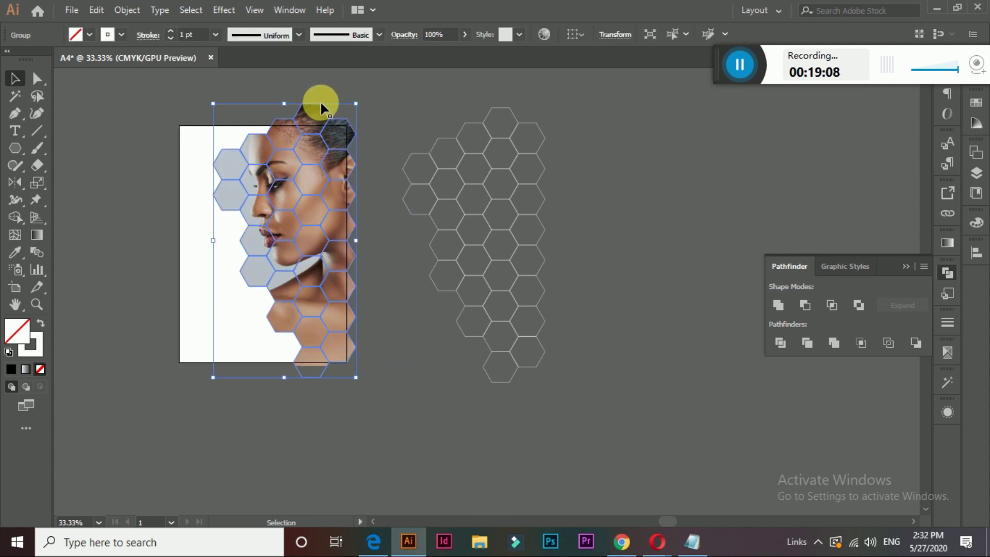
pyautogui.rightClick(321, 103)
pyautogui.click(379, 224)
pyautogui.click(379, 405)
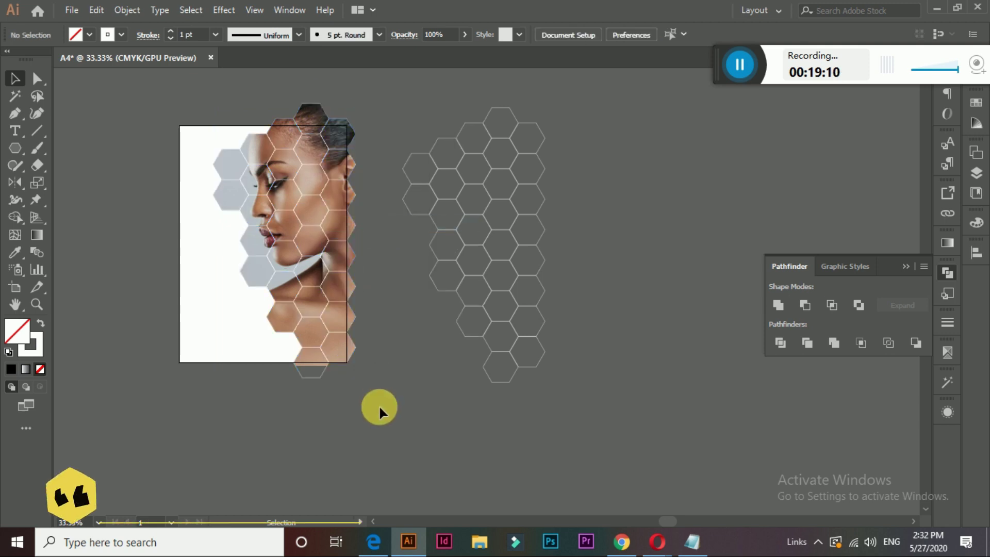
# Fill the outline hexagon near the chin with red-orange and lower its opacity
pyautogui.click(298, 319)
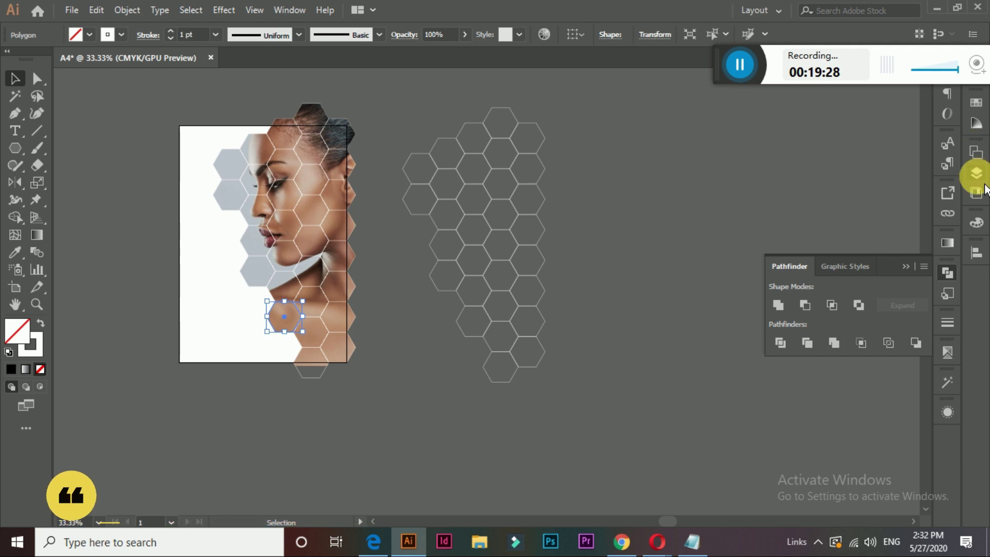
pyautogui.click(977, 223)
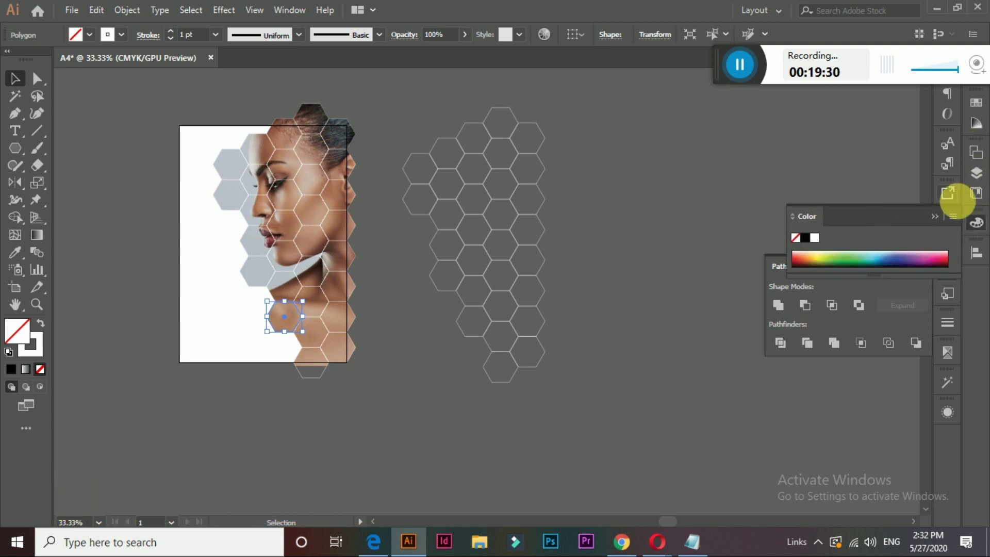
pyautogui.click(942, 220)
pyautogui.click(976, 103)
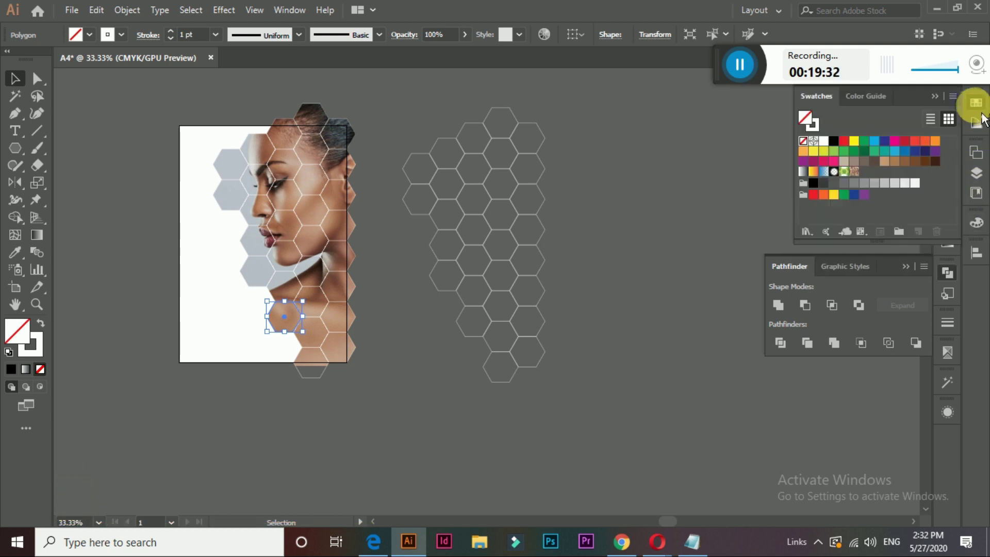
pyautogui.click(926, 142)
pyautogui.click(465, 34)
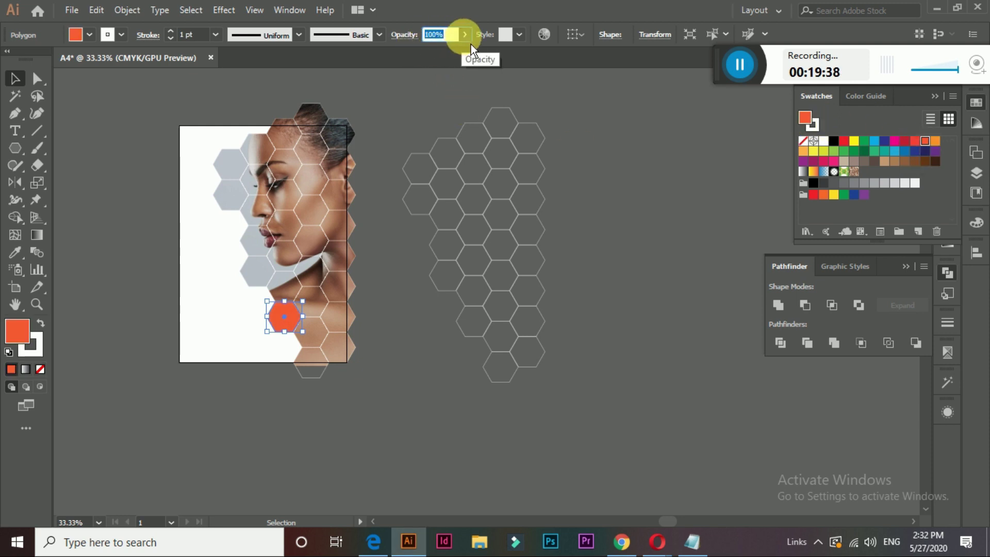
pyautogui.click(461, 52)
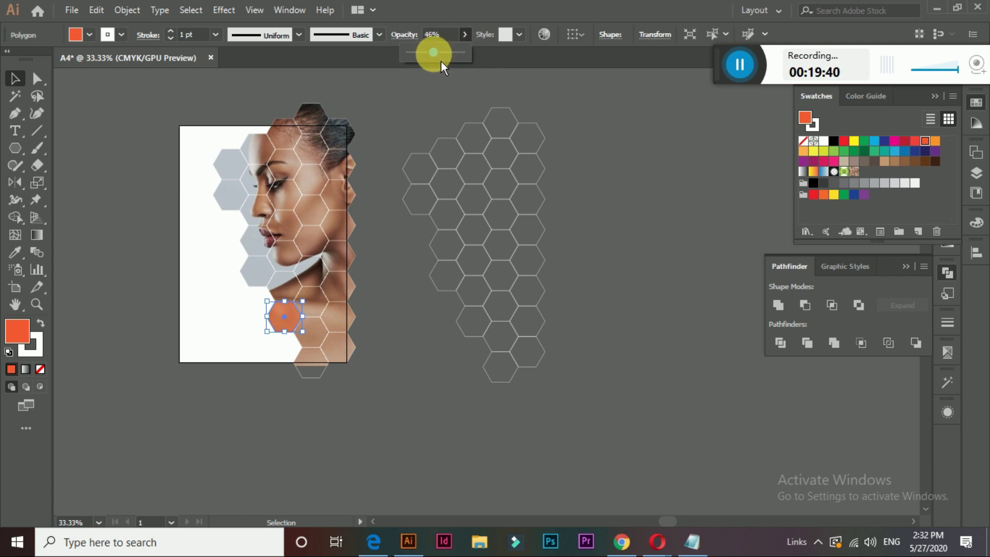
# Try green, teal and red swatches, then settle on orange-red at 53% opacity
pyautogui.click(844, 151)
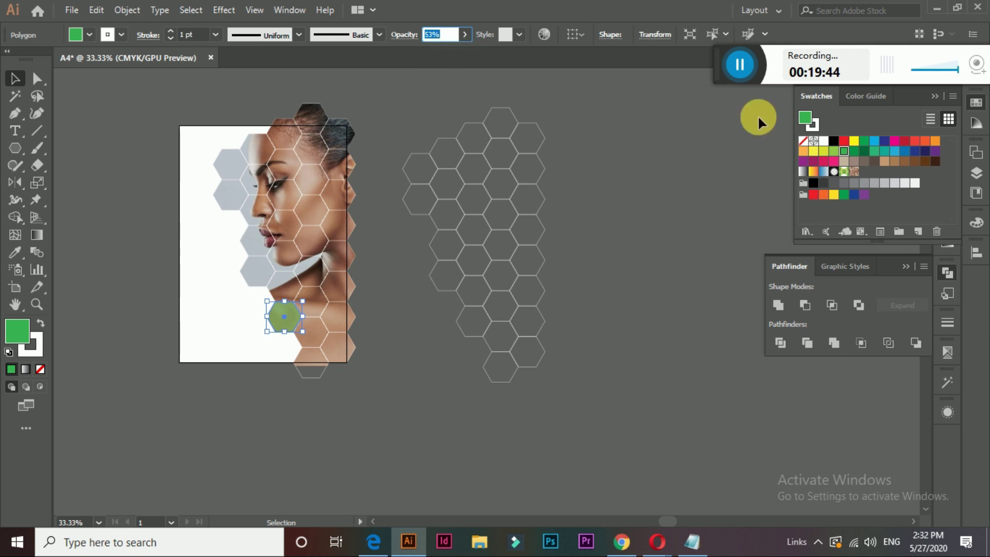
pyautogui.click(856, 153)
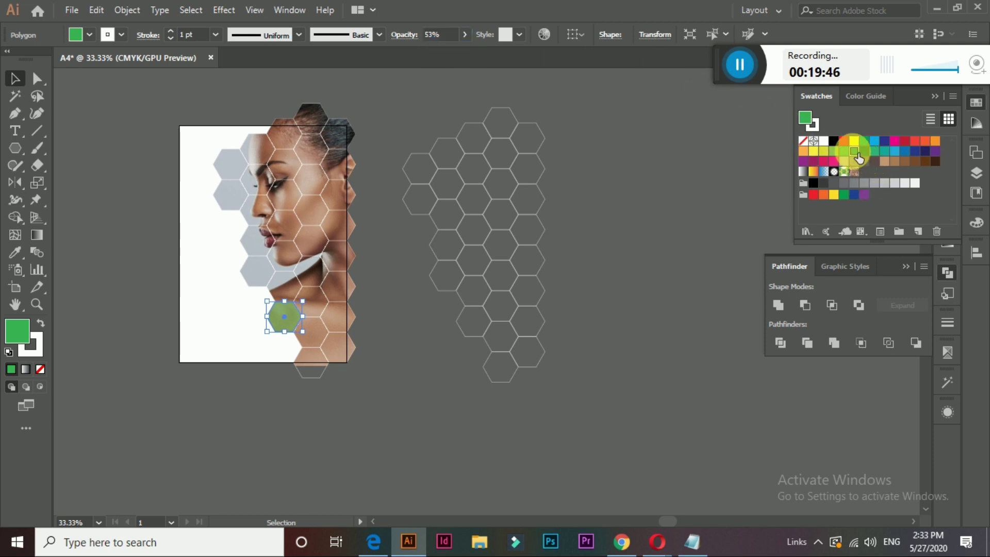
pyautogui.click(884, 150)
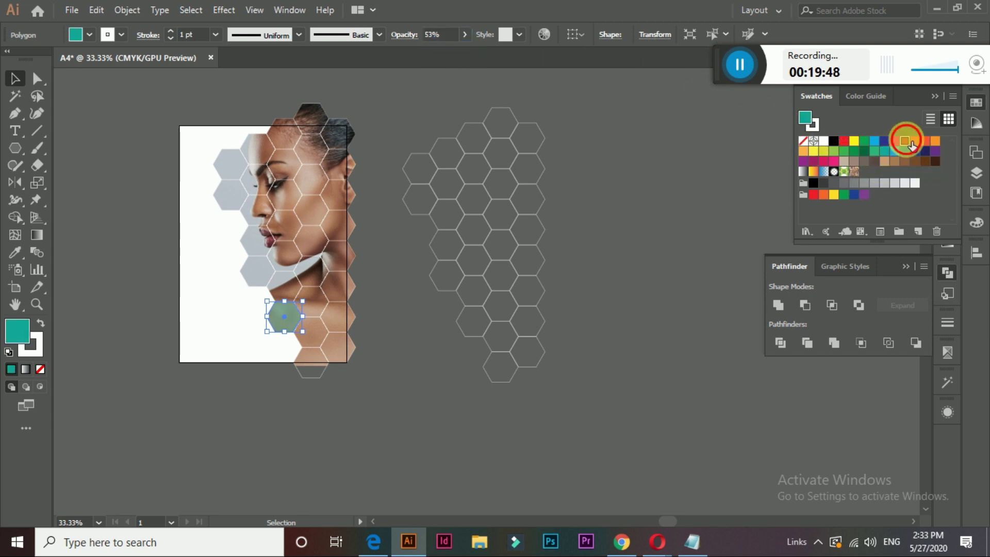
pyautogui.click(911, 145)
pyautogui.click(916, 142)
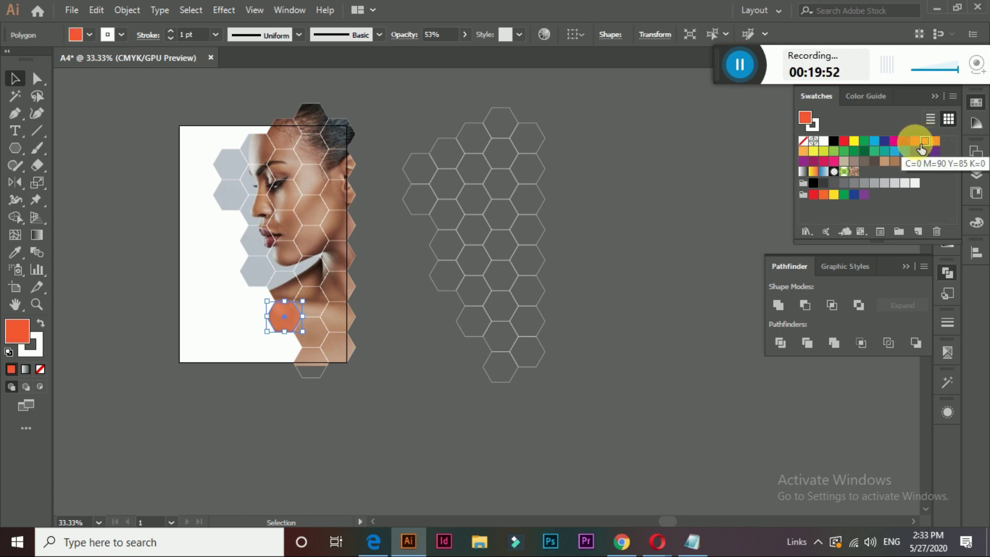
pyautogui.click(915, 141)
pyautogui.click(612, 187)
pyautogui.click(316, 343)
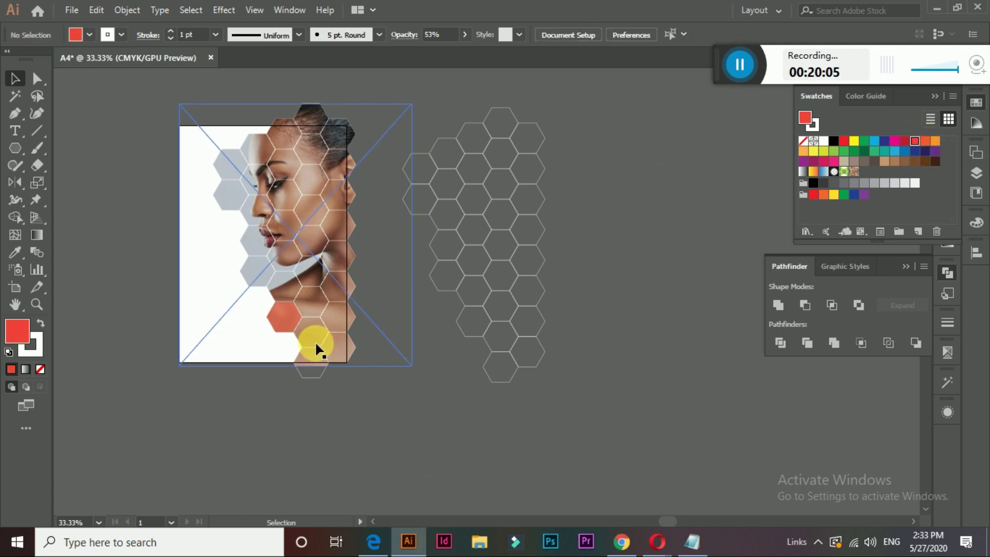
pyautogui.click(317, 345)
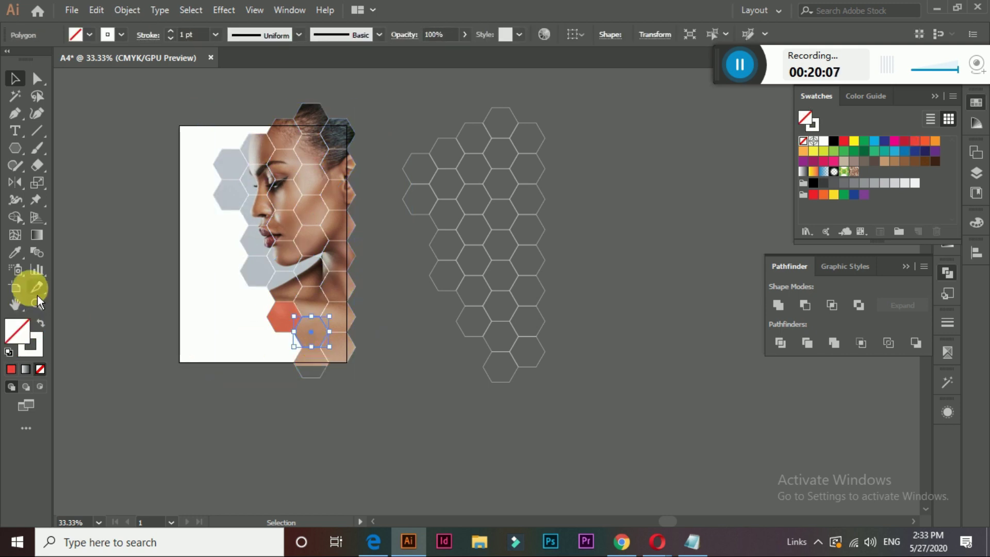
# Use the Eyedropper to give the orange hexagon its neighbour's lighter 34% opacity
pyautogui.click(16, 254)
pyautogui.click(283, 314)
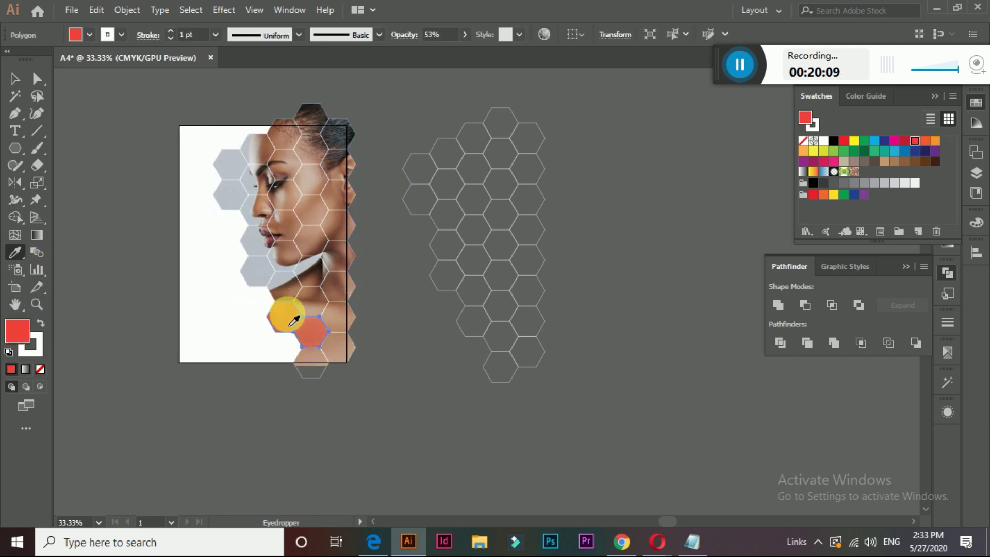
pyautogui.click(466, 36)
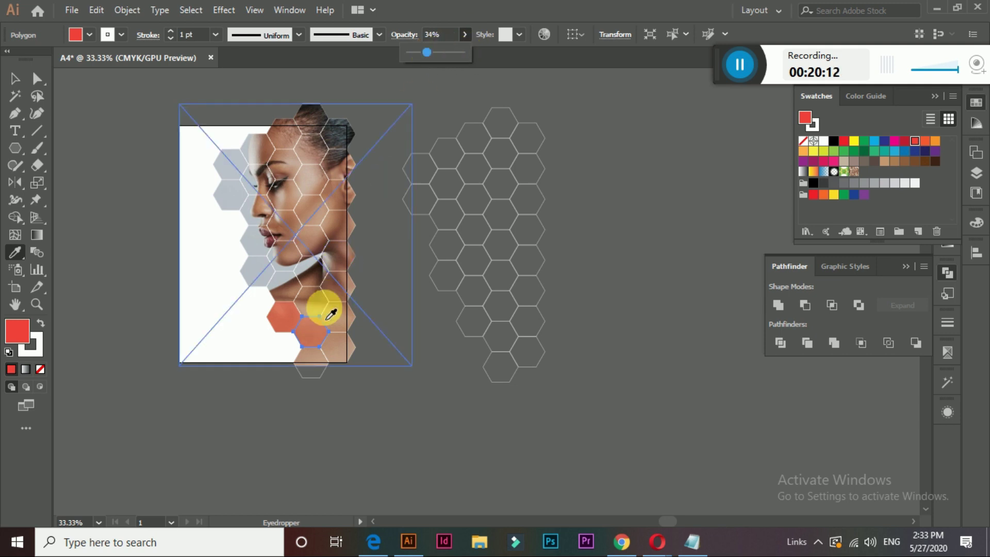
pyautogui.click(15, 79)
pyautogui.click(283, 315)
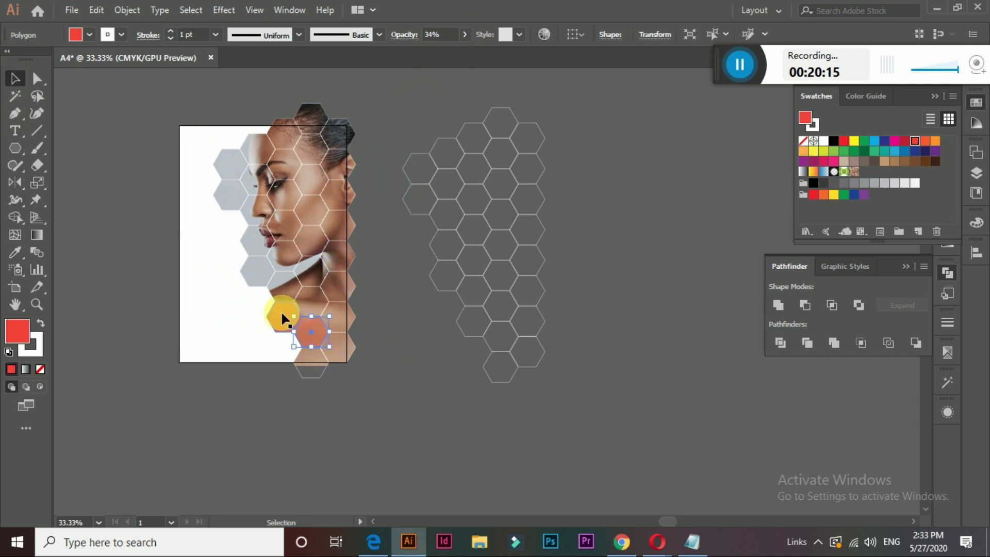
pyautogui.click(19, 253)
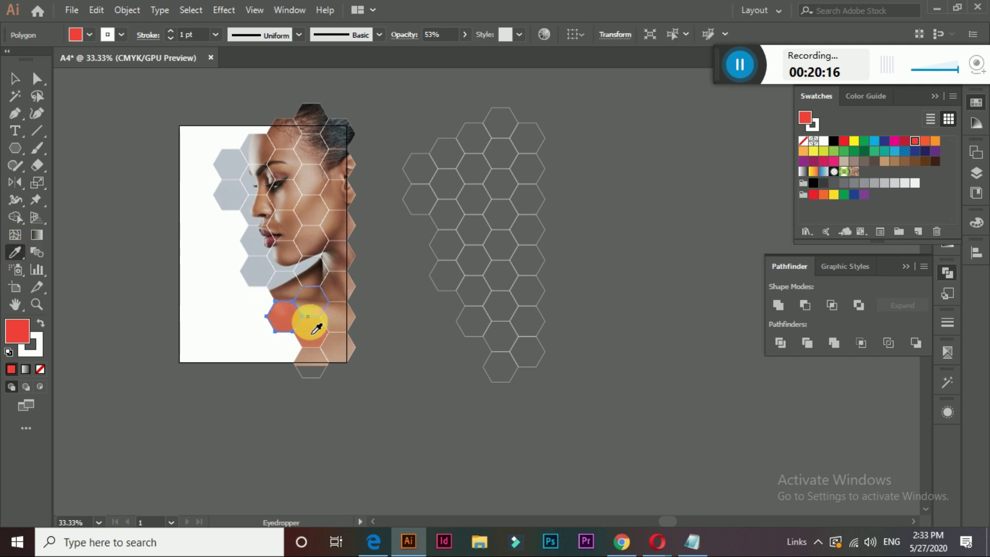
pyautogui.click(314, 332)
pyautogui.click(14, 78)
pyautogui.click(140, 179)
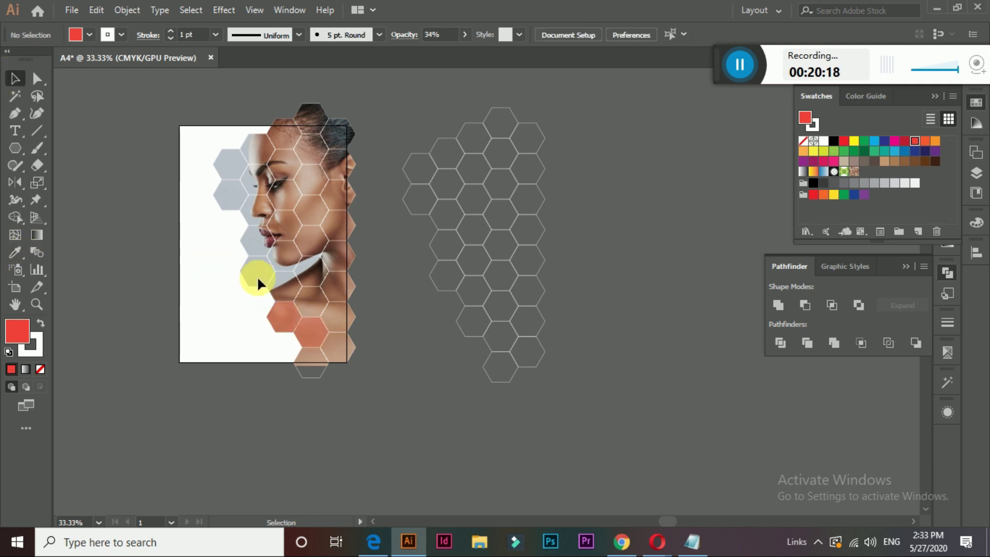
# Fill the bottom, top-left and top-of-head hexagons with orange-red
pyautogui.click(325, 374)
pyautogui.click(932, 141)
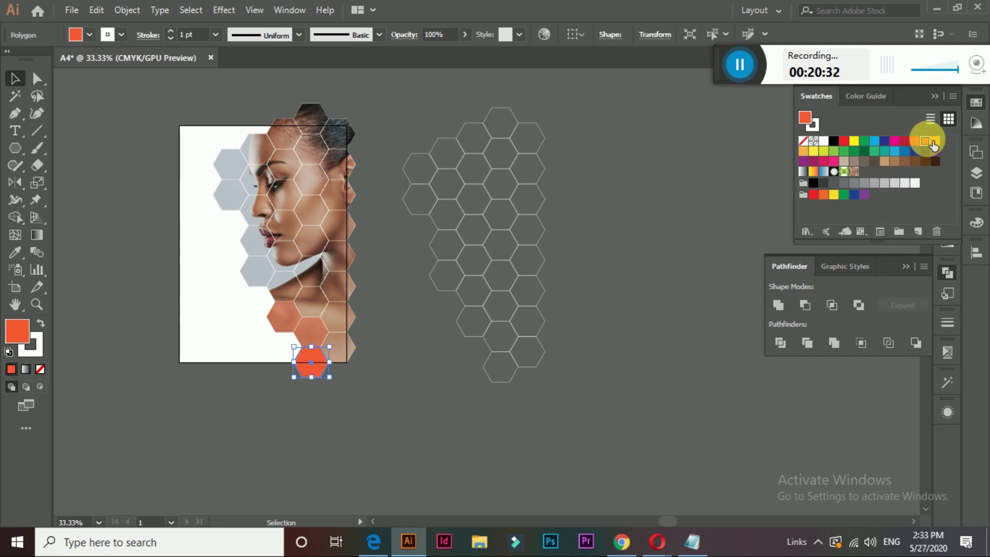
pyautogui.click(625, 436)
pyautogui.click(272, 177)
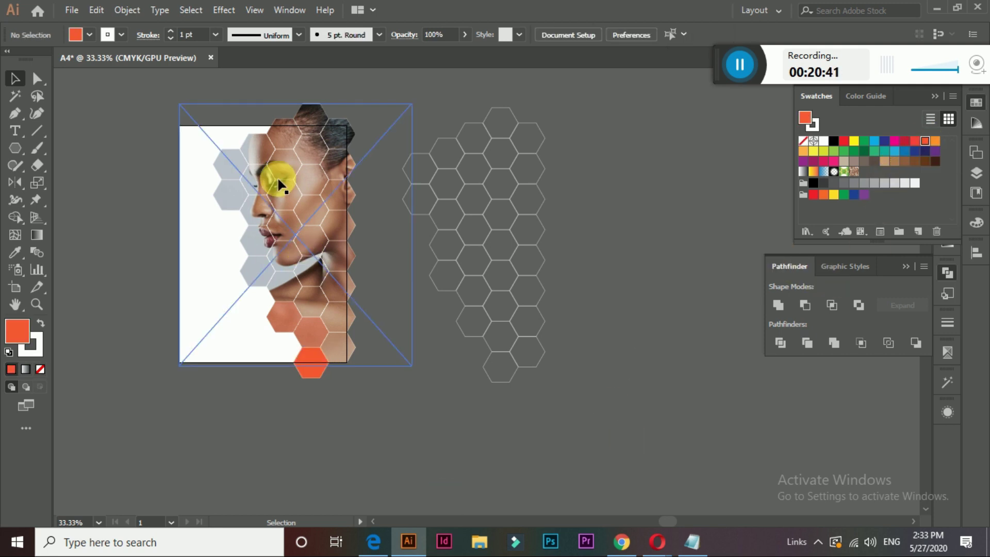
pyautogui.click(237, 150)
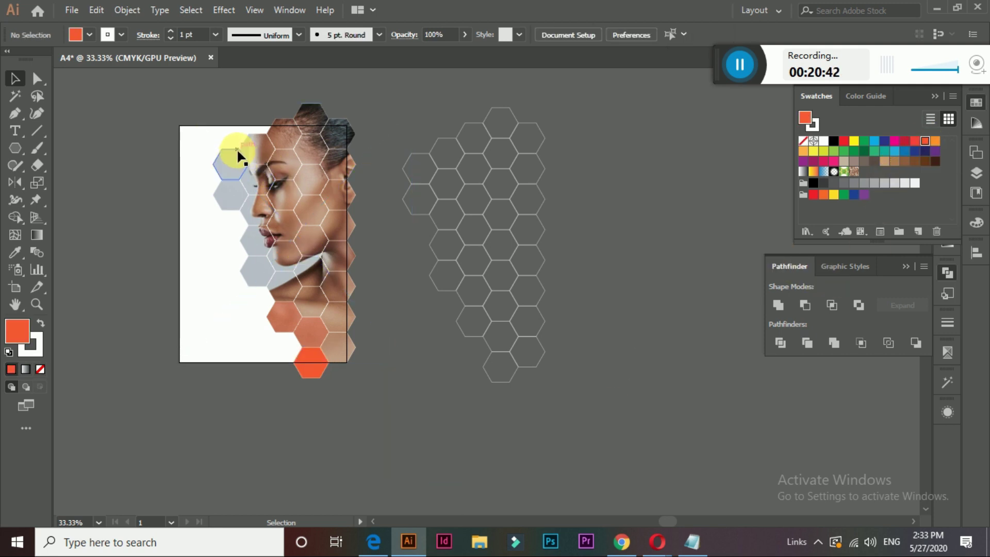
pyautogui.click(925, 141)
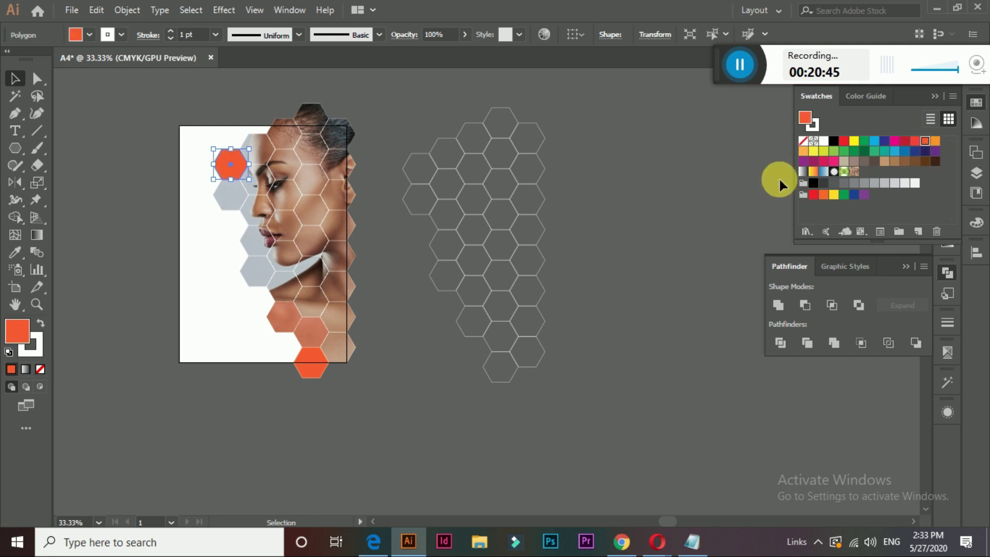
pyautogui.click(916, 141)
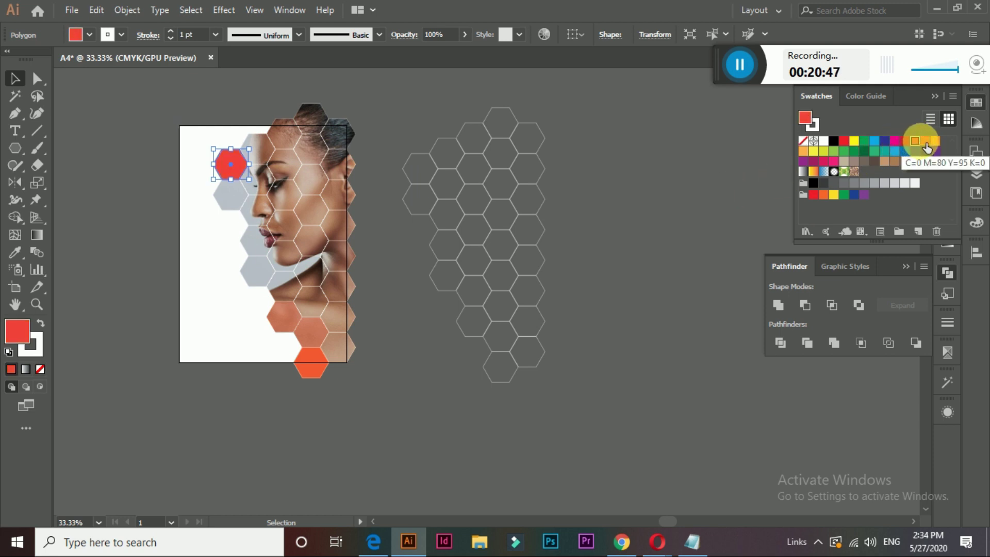
pyautogui.click(925, 141)
pyautogui.click(729, 173)
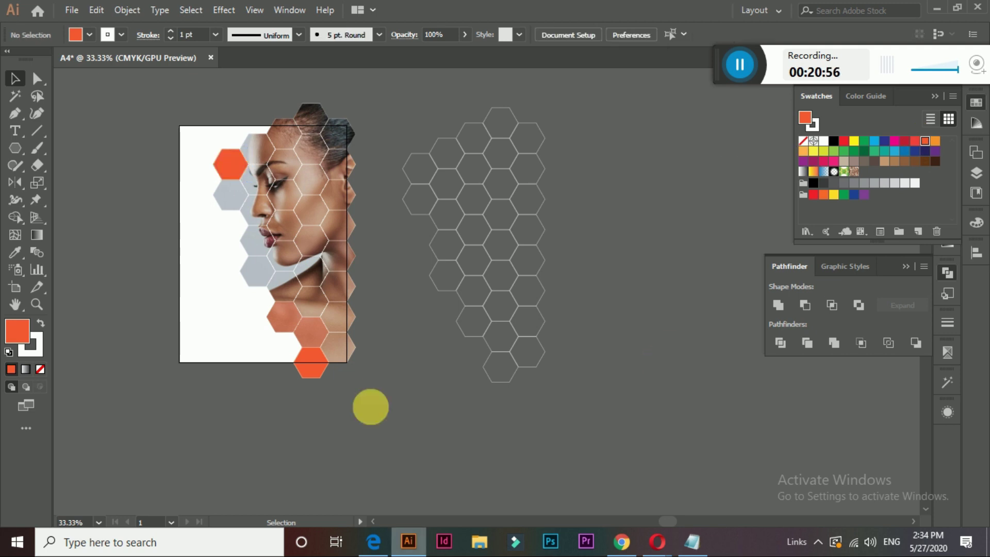
pyautogui.click(284, 144)
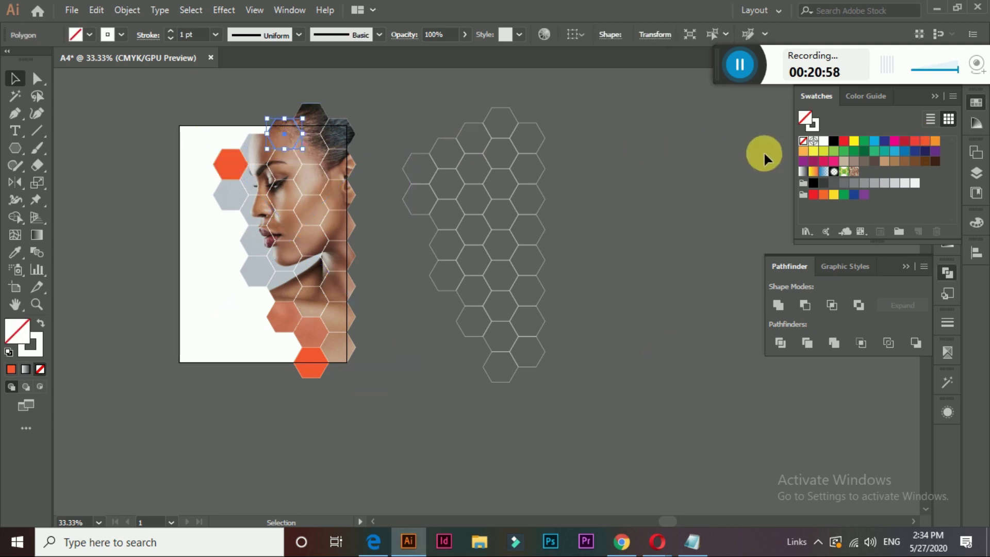
pyautogui.click(927, 142)
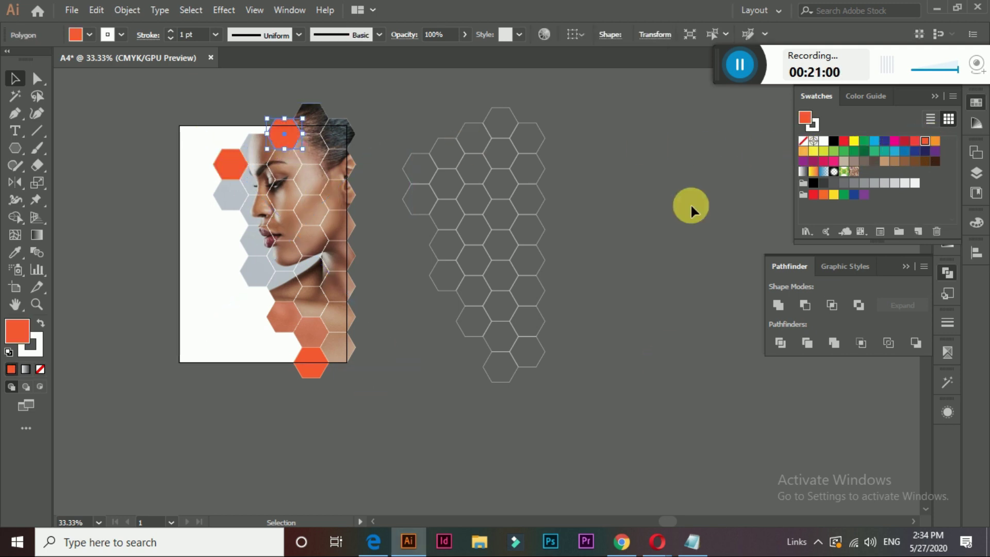
pyautogui.click(691, 203)
# Ungroup the outline grid and copy one hexagon beside the forehead, orange-red at 84% opacity
pyautogui.click(531, 170)
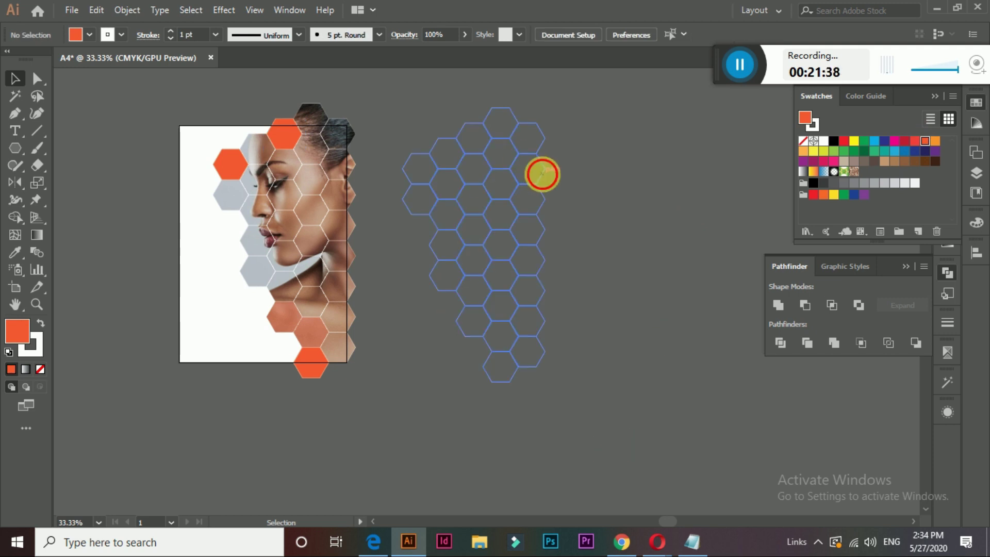
pyautogui.rightClick(548, 176)
pyautogui.click(598, 295)
pyautogui.click(594, 232)
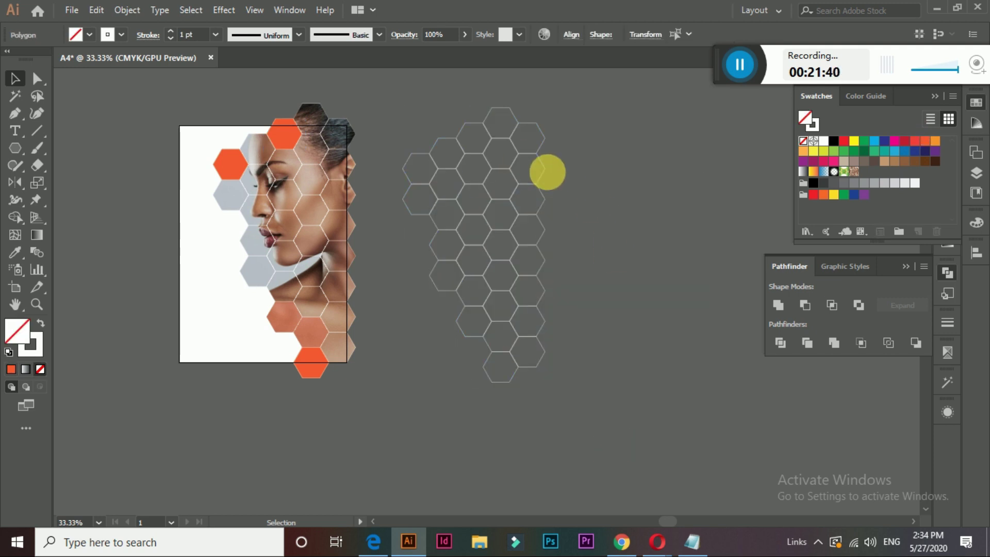
pyautogui.moveTo(539, 147)
pyautogui.mouseDown()
pyautogui.moveTo(380, 162)
pyautogui.moveTo(350, 176)
pyautogui.mouseUp()
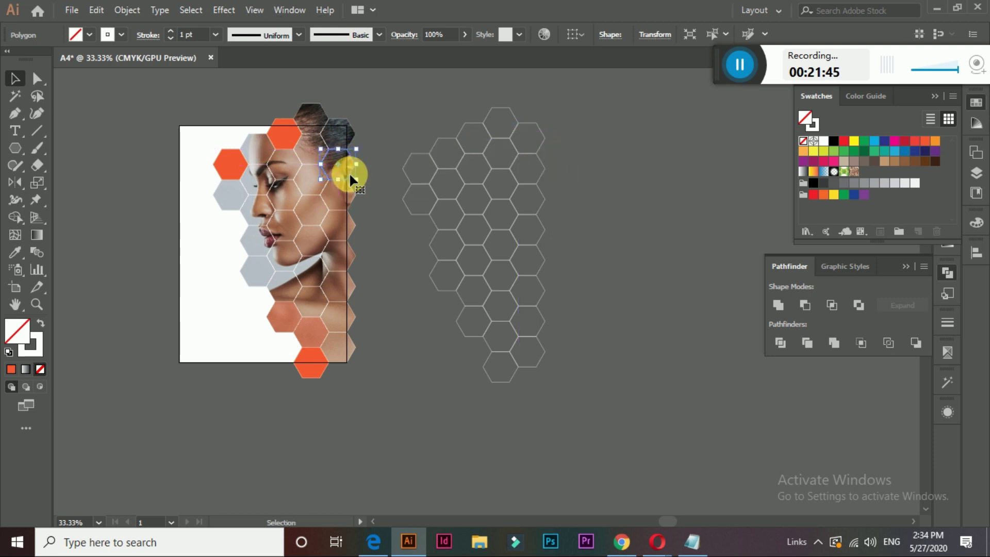
pyautogui.click(928, 144)
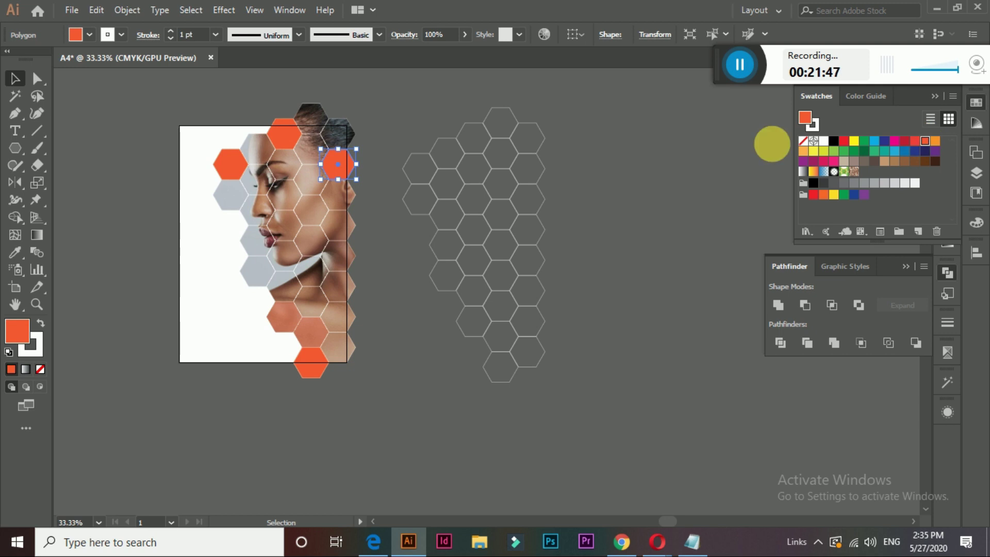
pyautogui.click(465, 34)
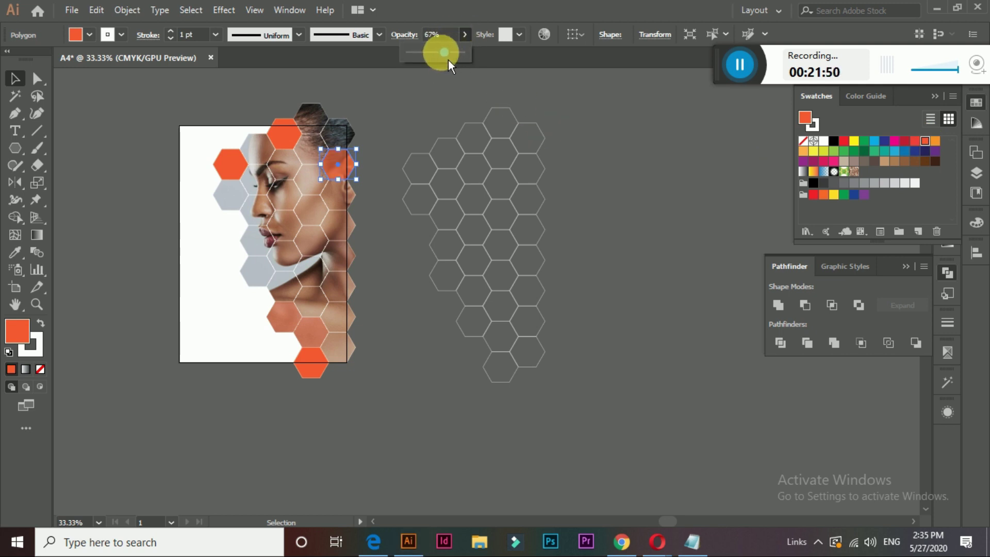
pyautogui.moveTo(452, 60); pyautogui.dragTo(457, 63)
pyautogui.click(430, 154)
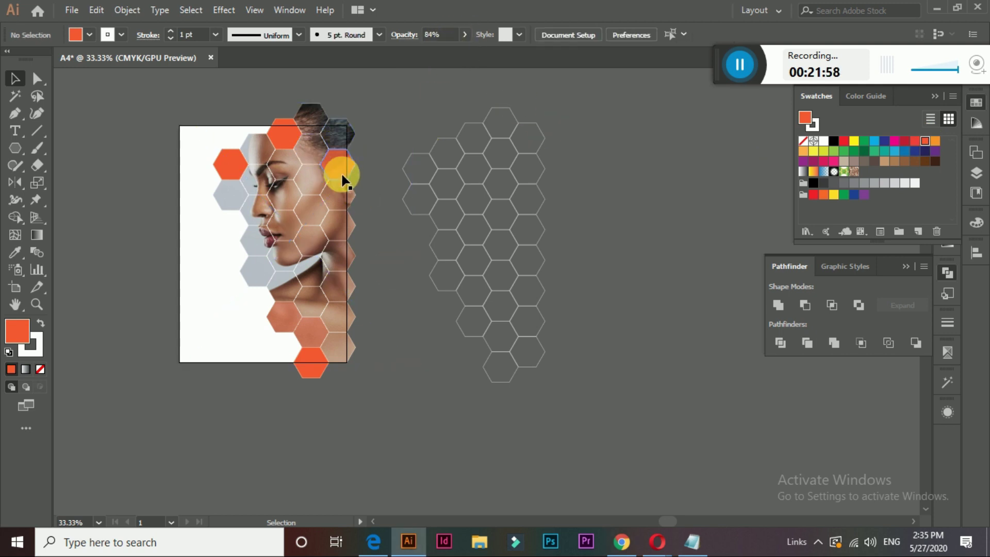
# Duplicate the orange hexagon down over the cheek and copy another hexagon to the grid's top
pyautogui.moveTo(342, 178); pyautogui.dragTo(314, 232)
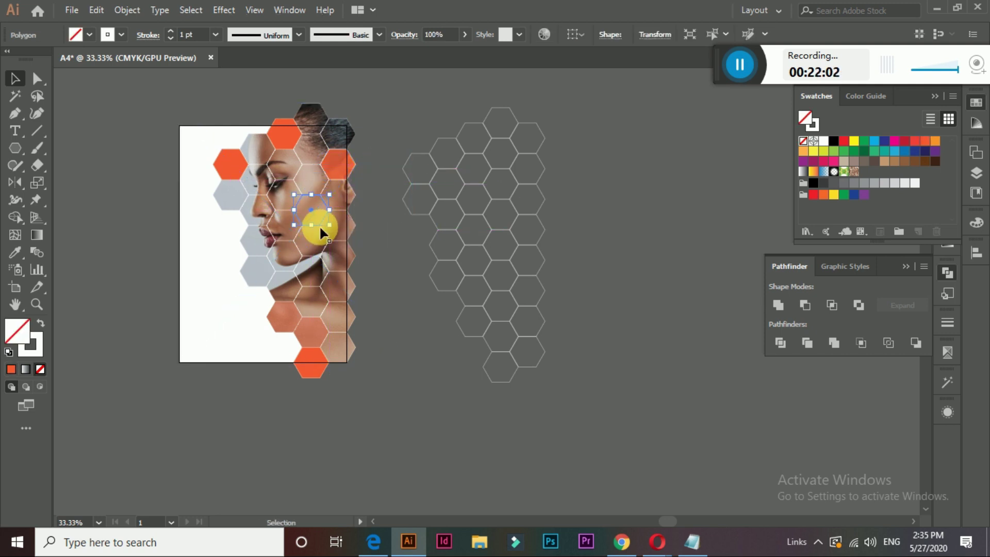
pyautogui.press('ctrl')
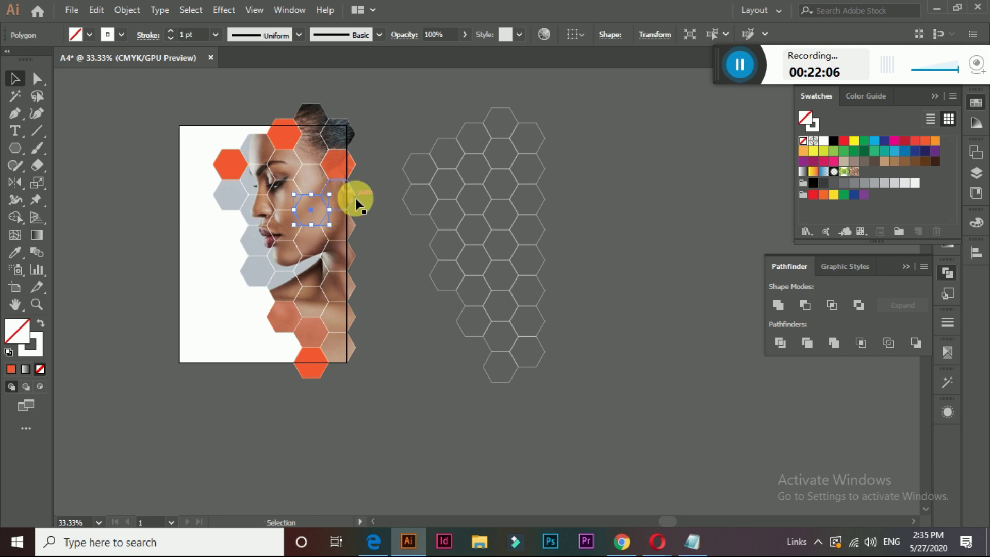
pyautogui.click(363, 171)
pyautogui.hotkey('ctrl', 'alt')
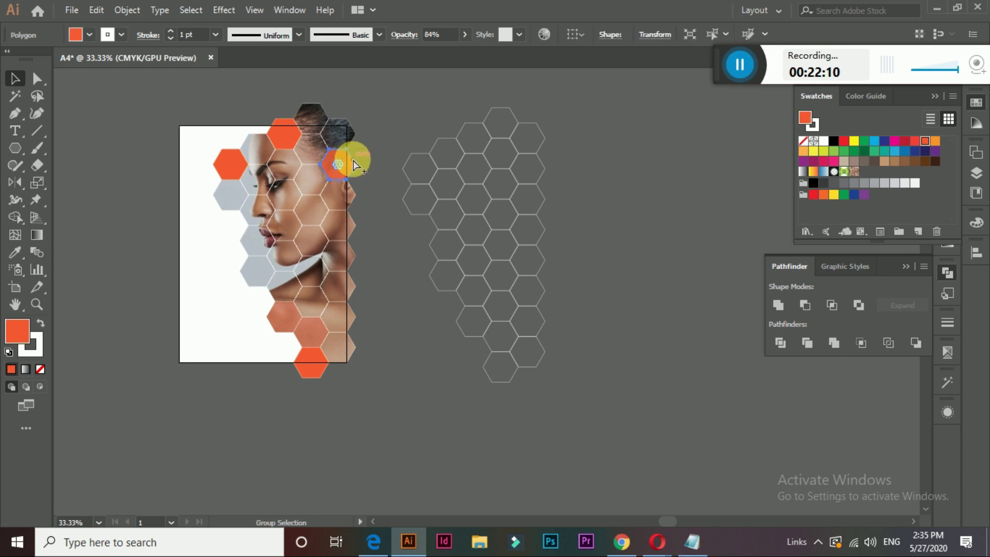
pyautogui.moveTo(337, 164); pyautogui.dragTo(330, 210)
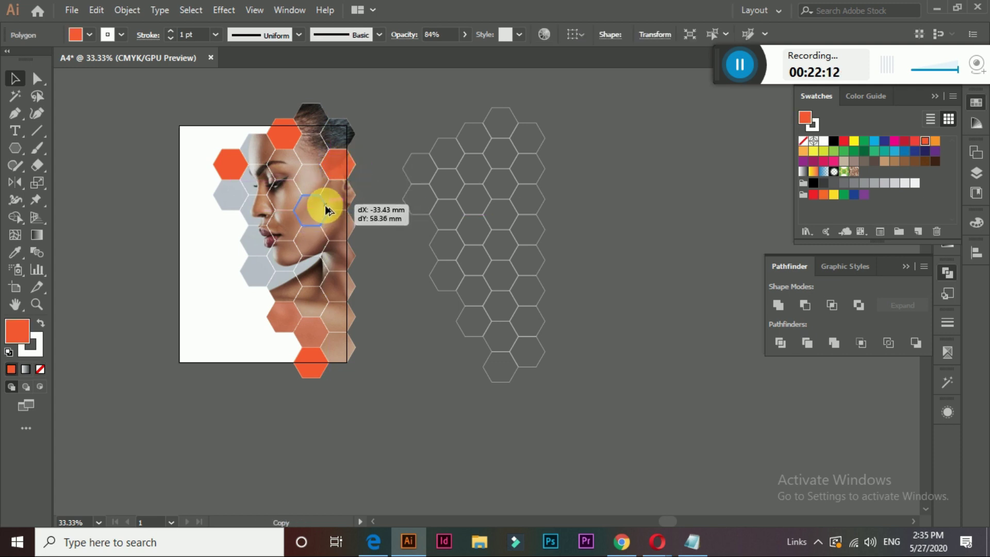
pyautogui.moveTo(330, 211); pyautogui.dragTo(330, 209)
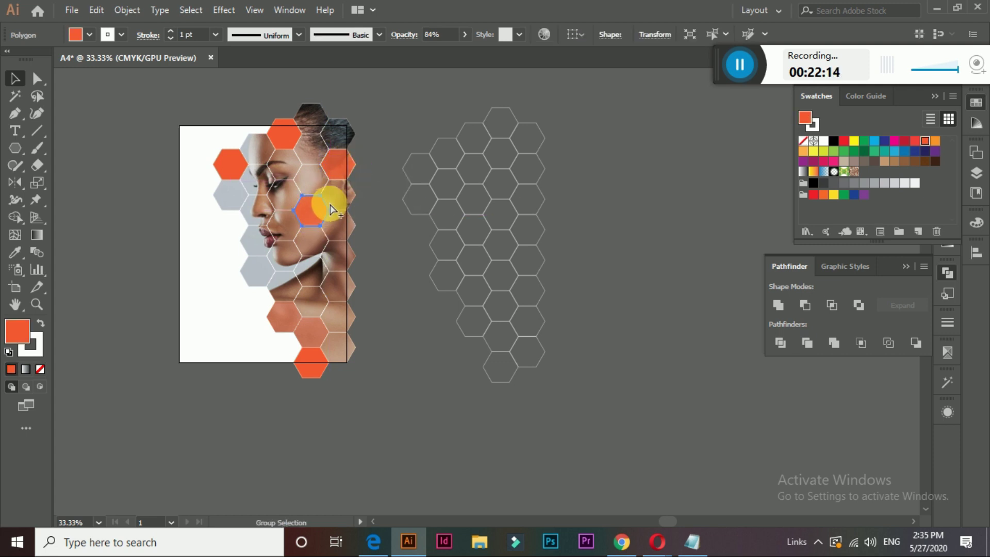
pyautogui.click(463, 382)
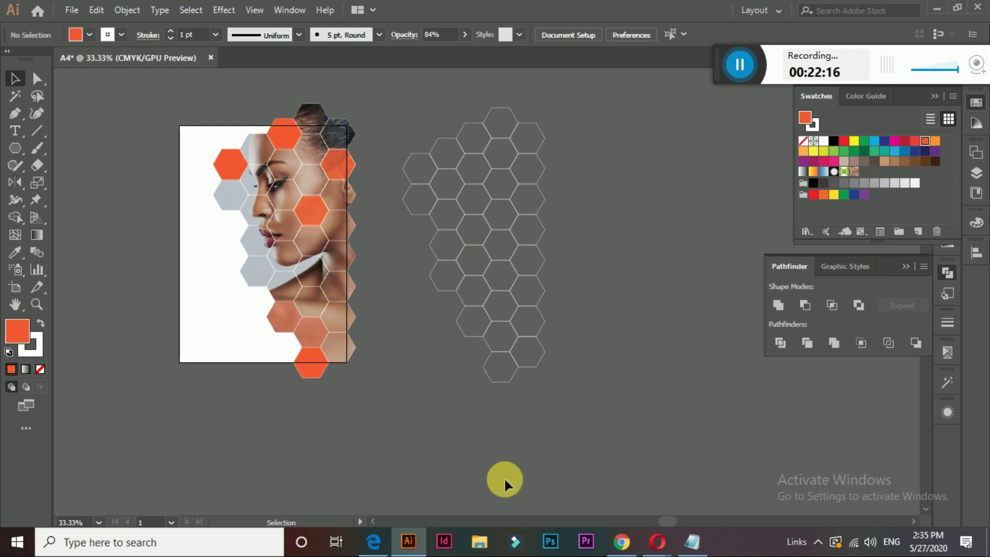
pyautogui.moveTo(305, 213); pyautogui.dragTo(298, 258)
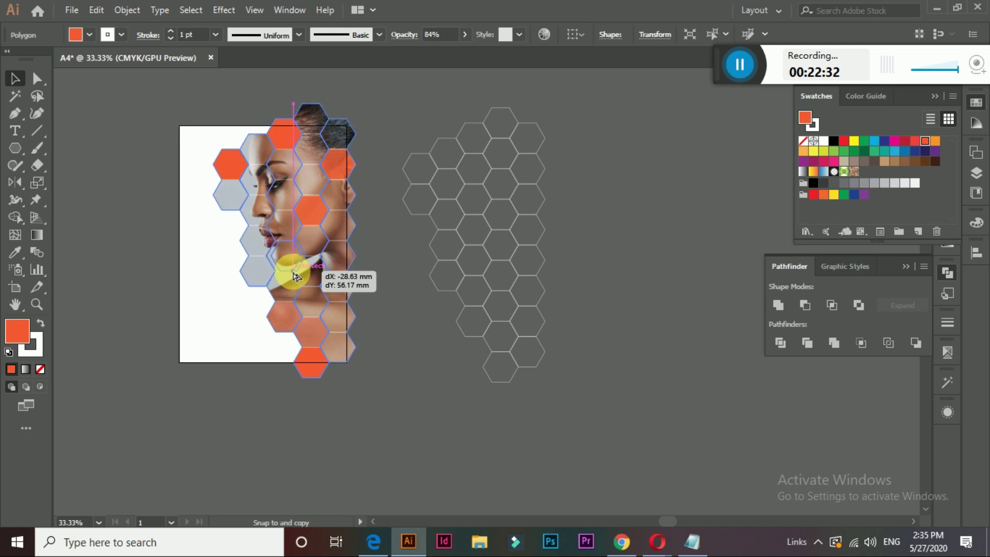
pyautogui.moveTo(298, 258); pyautogui.dragTo(290, 273)
pyautogui.click(413, 351)
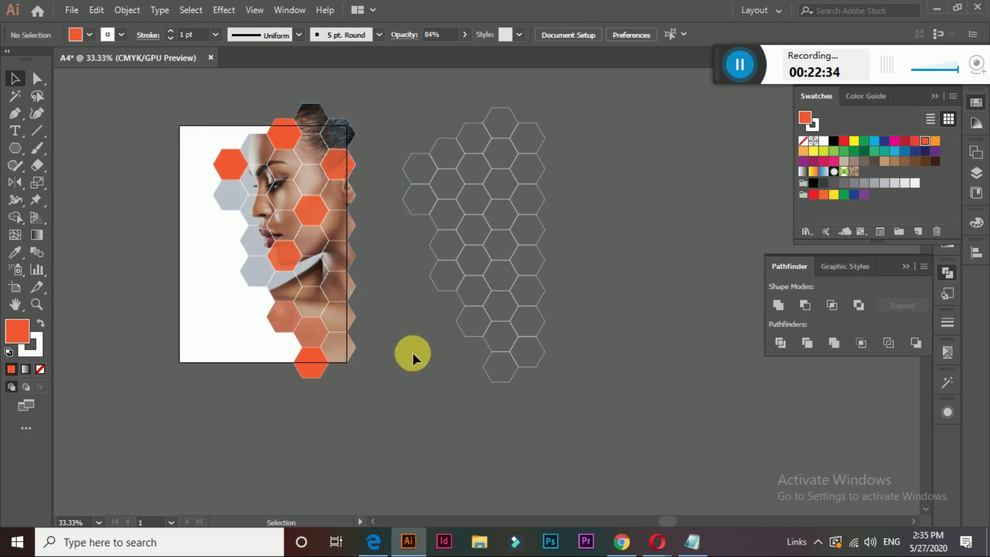
# Give the new top hexagon a grey hexagon's fill with the Eyedropper
pyautogui.click(321, 111)
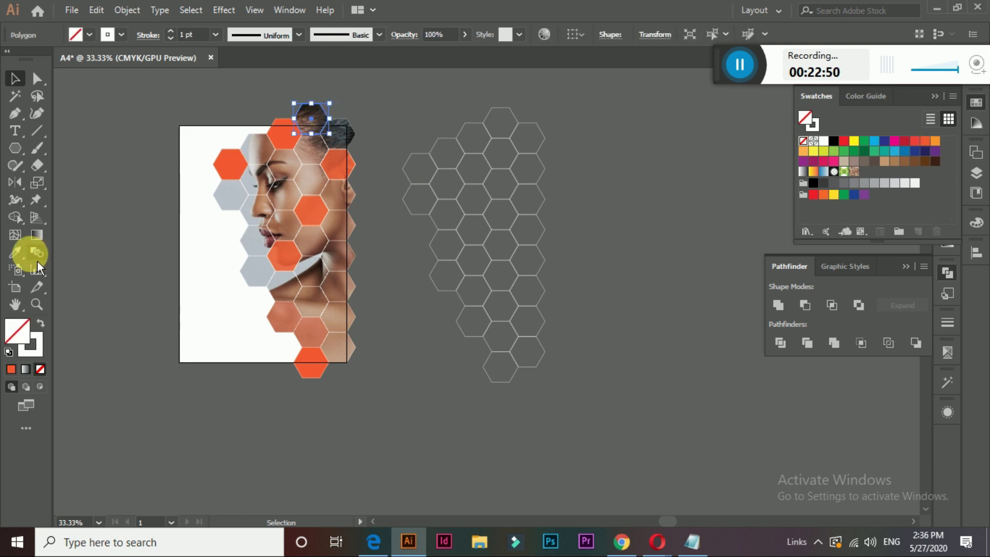
pyautogui.click(16, 254)
pyautogui.click(251, 268)
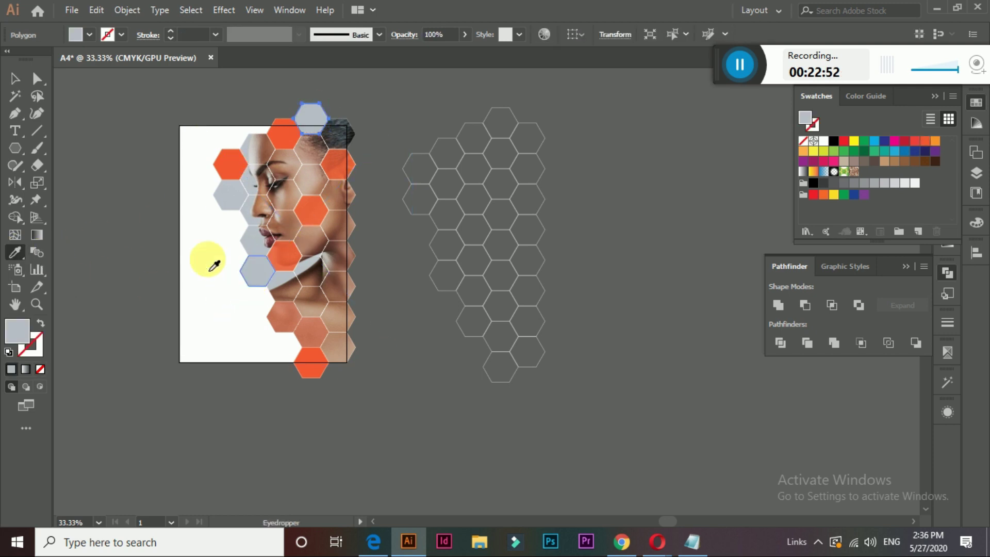
pyautogui.click(16, 78)
pyautogui.click(108, 151)
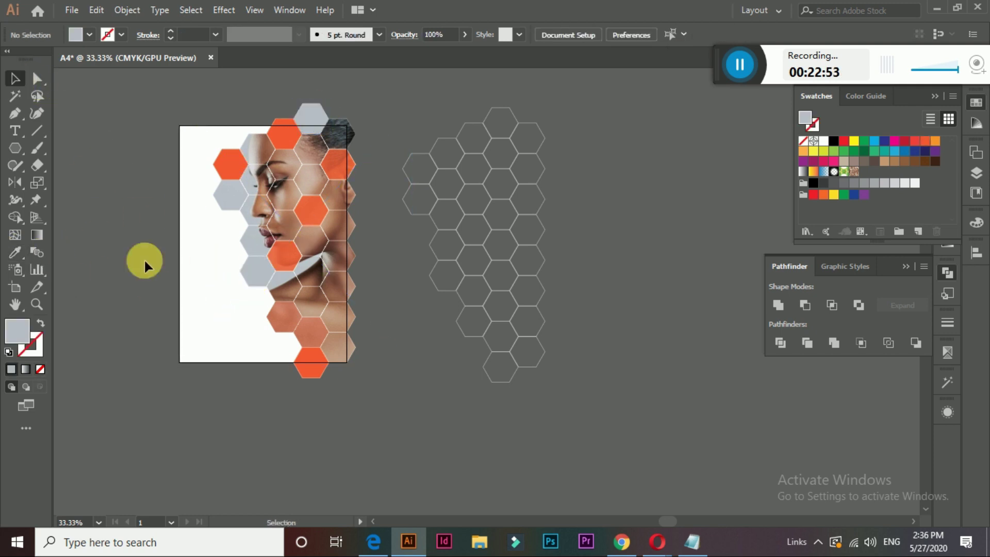
# Group the outline hexagon grid and Alt-drag a spare copy to the right
pyautogui.moveTo(668, 421); pyautogui.dragTo(539, 208)
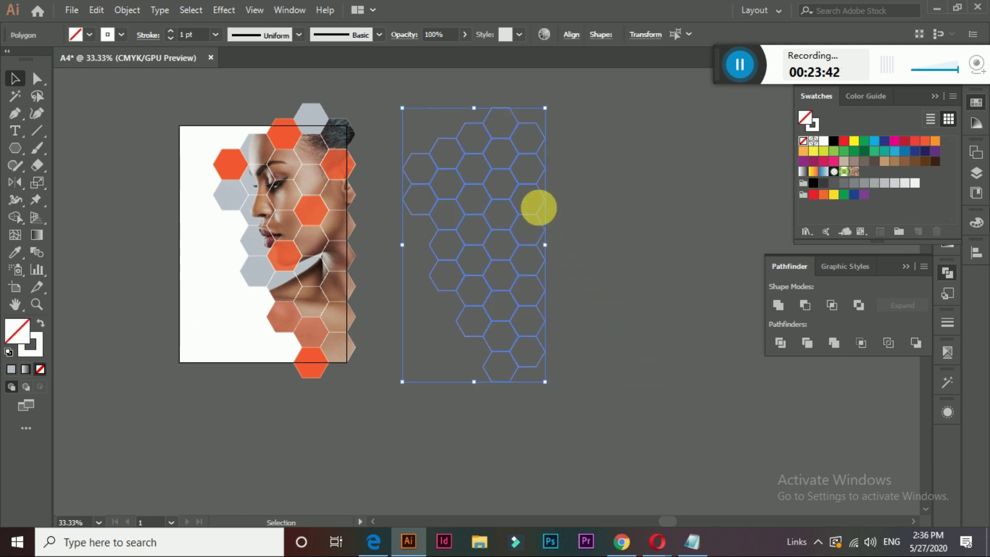
pyautogui.rightClick(534, 181)
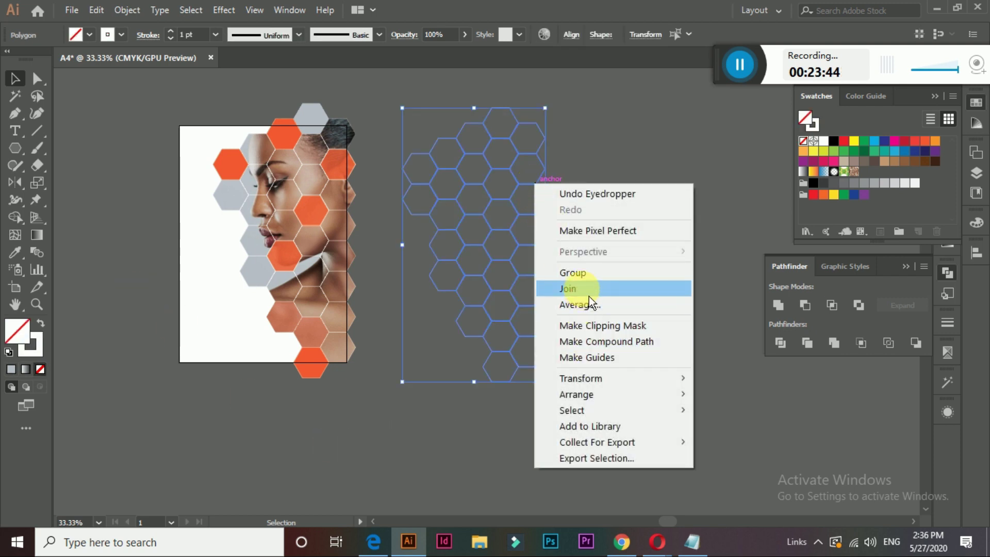
pyautogui.click(583, 272)
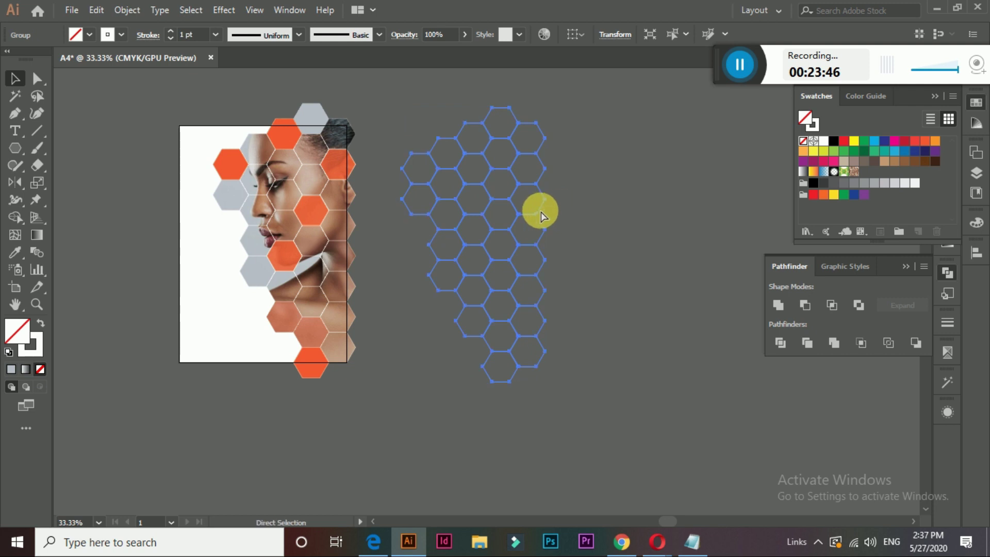
pyautogui.moveTo(540, 216); pyautogui.dragTo(748, 213)
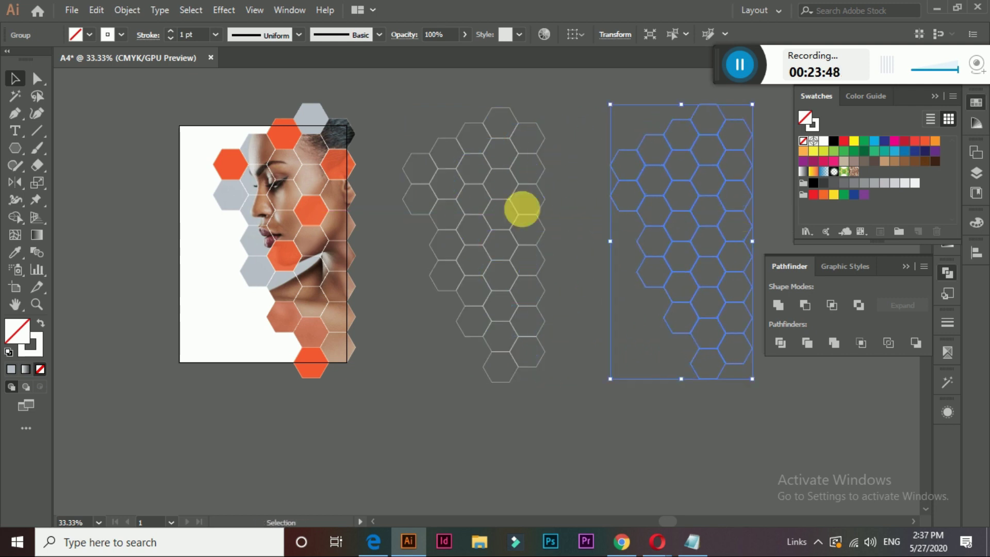
# Shrink the original outline group slightly and align it over the portrait's hexagons
pyautogui.click(513, 206)
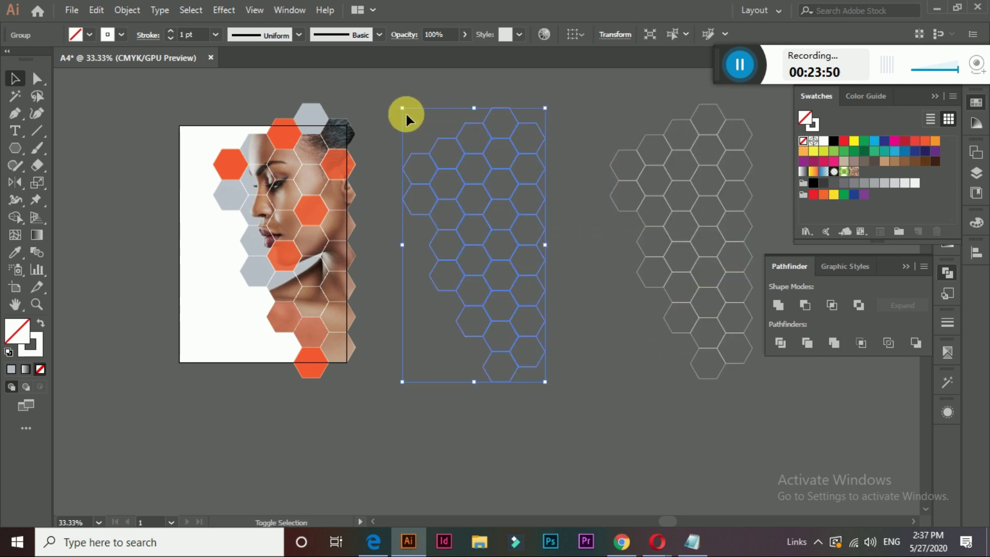
pyautogui.moveTo(403, 109); pyautogui.dragTo(411, 122)
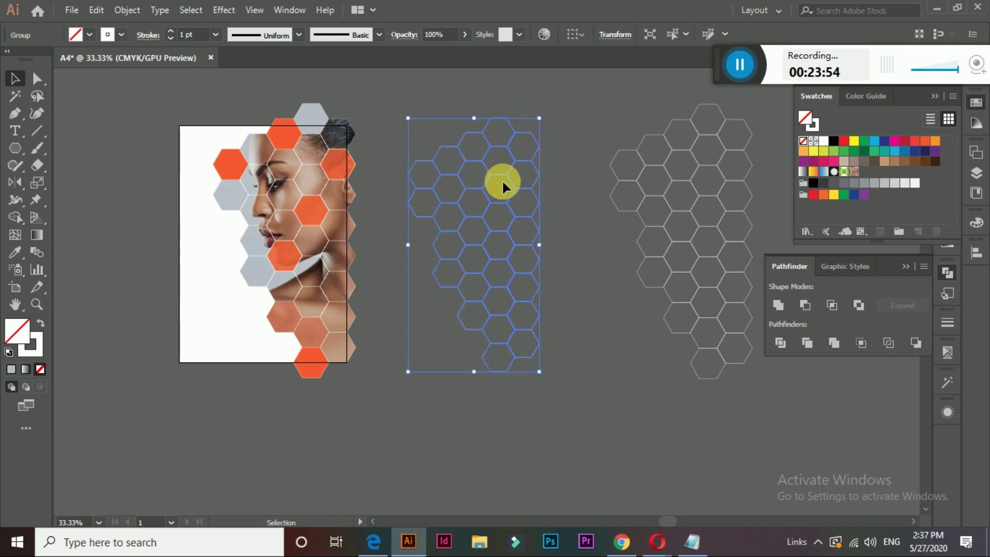
pyautogui.moveTo(514, 188); pyautogui.dragTo(322, 205)
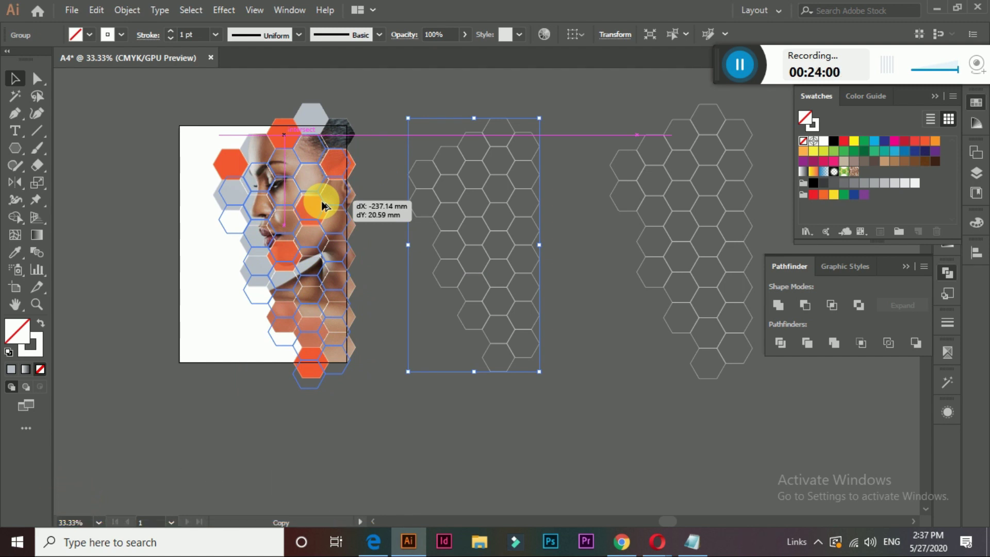
pyautogui.moveTo(322, 205); pyautogui.dragTo(325, 187)
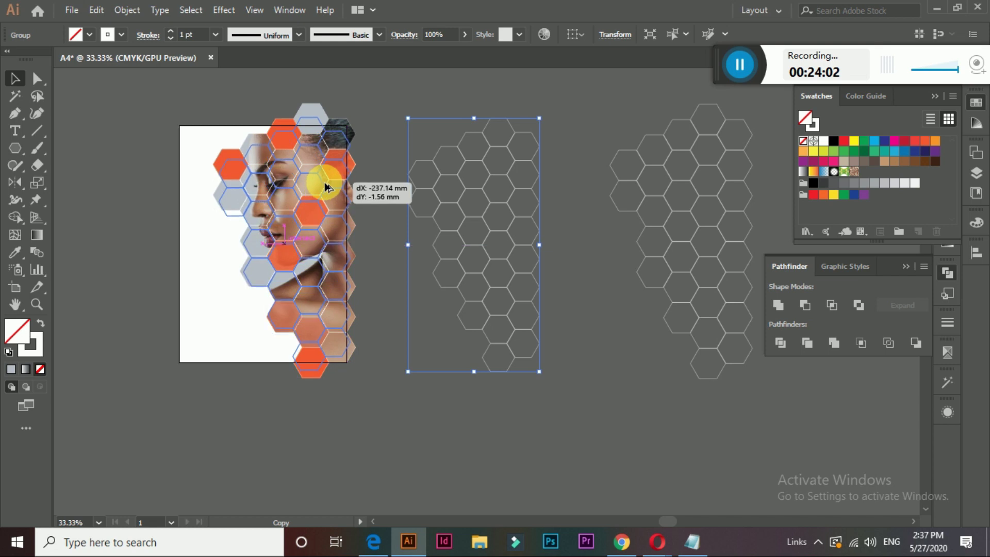
pyautogui.moveTo(325, 187); pyautogui.dragTo(326, 176)
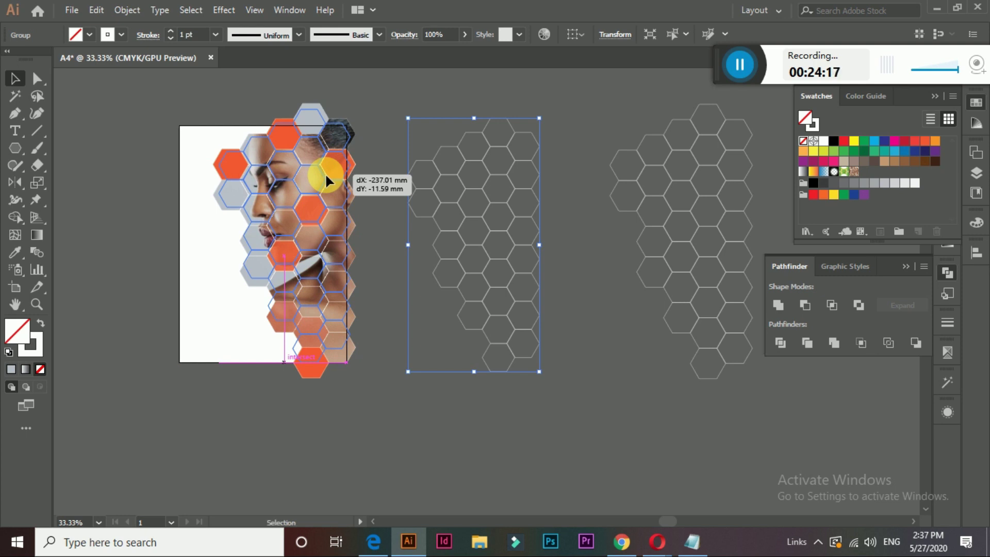
pyautogui.moveTo(326, 176); pyautogui.dragTo(326, 176)
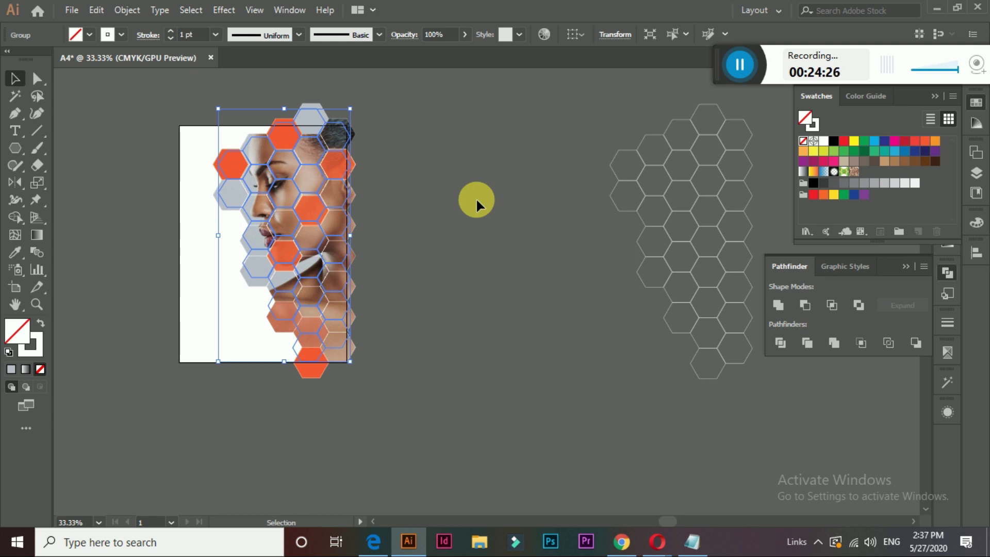
# Scale the outline overlay down and nudge it into place over the portrait
pyautogui.click(477, 201)
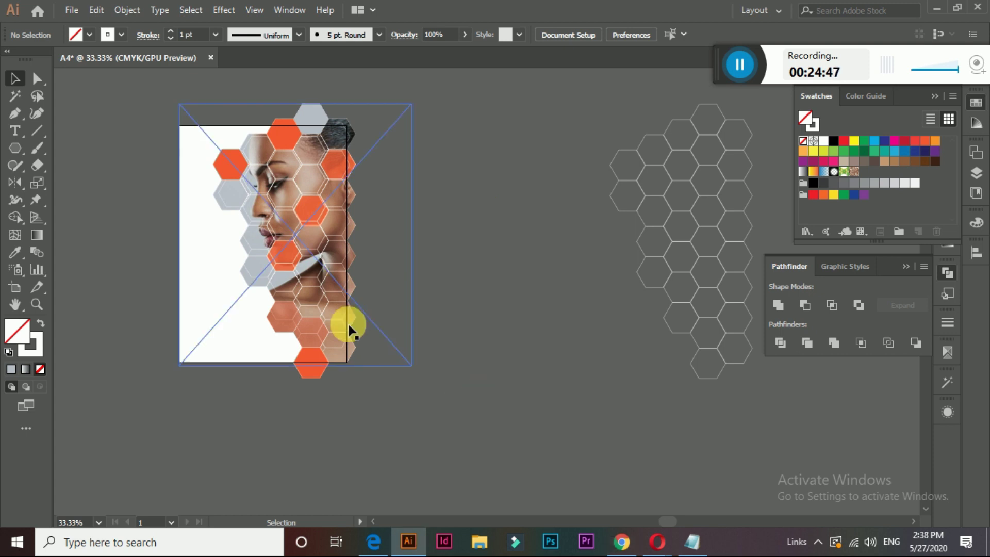
pyautogui.click(332, 207)
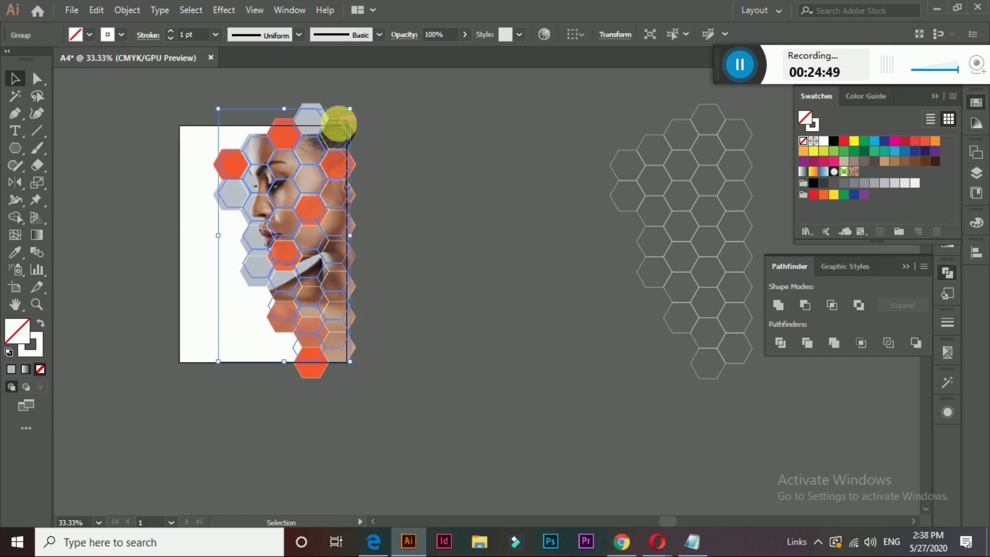
pyautogui.moveTo(350, 109); pyautogui.dragTo(328, 151)
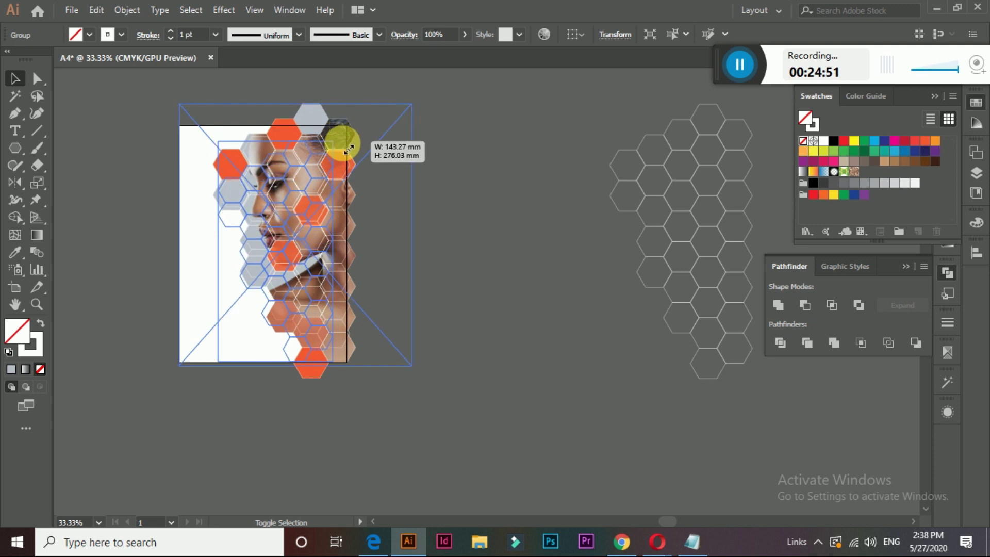
pyautogui.moveTo(333, 207); pyautogui.dragTo(353, 191)
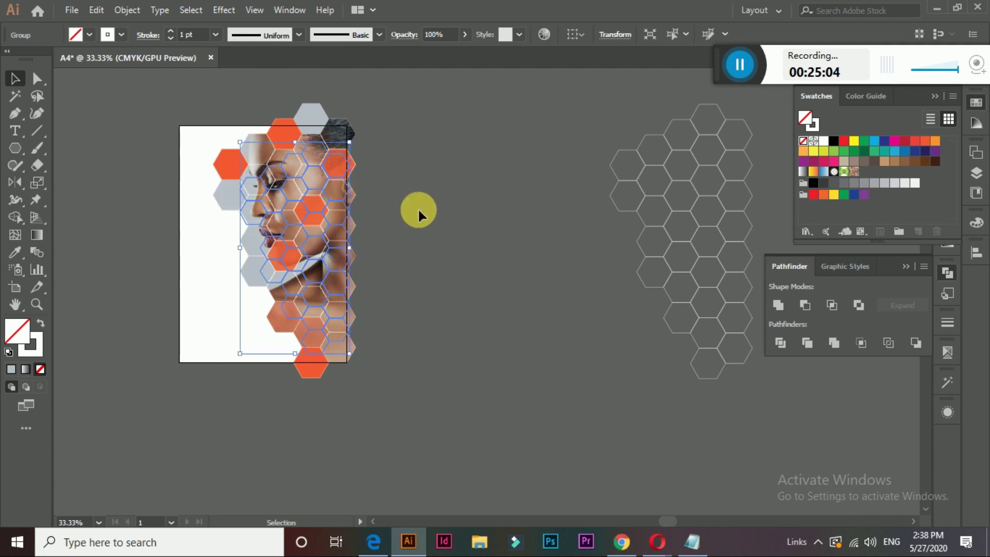
pyautogui.press('Right')
pyautogui.press('Right')
pyautogui.press('Down')
pyautogui.press('Down')
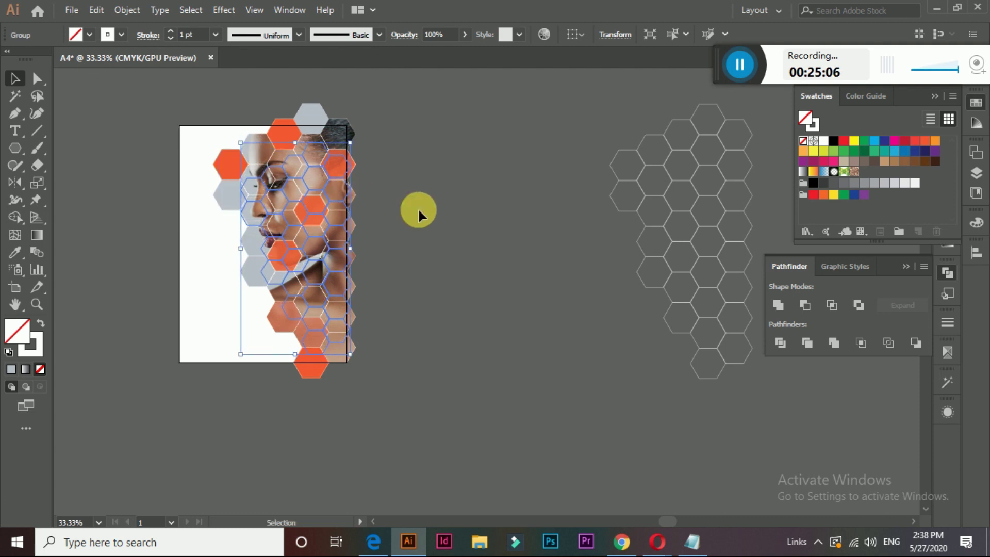
pyautogui.press('Down')
pyautogui.press('Down')
pyautogui.press('Down')
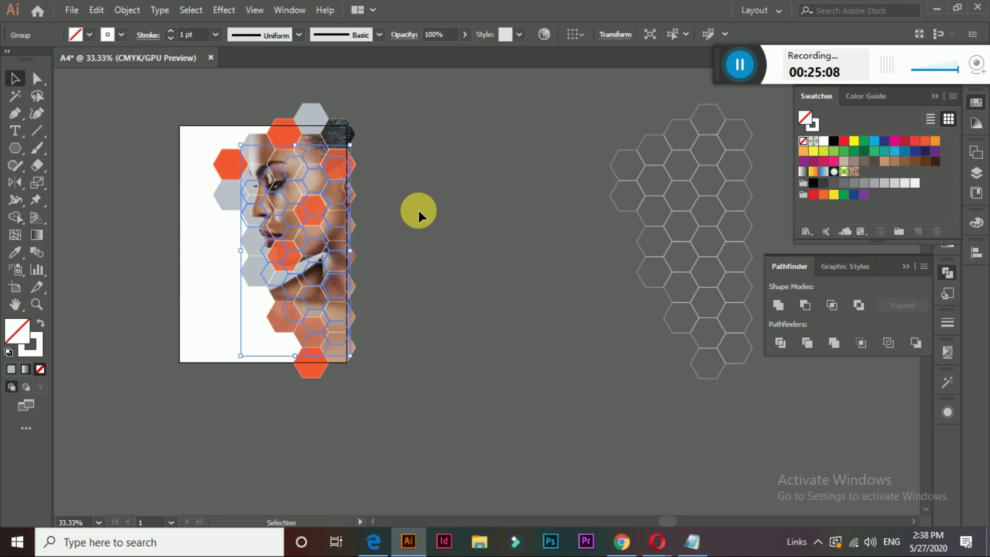
pyautogui.press('Down')
pyautogui.press('Down')
pyautogui.press('Down')
pyautogui.press('Down')
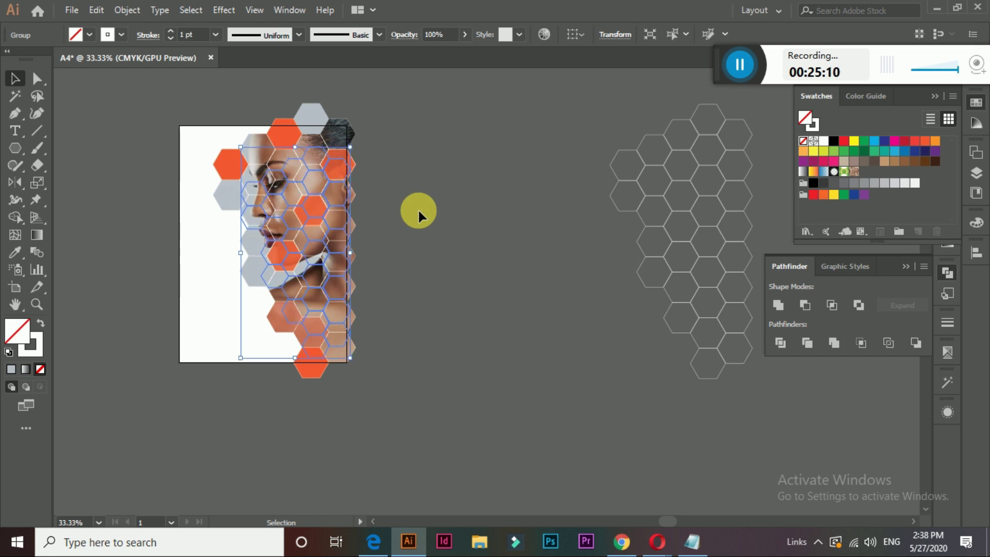
pyautogui.press('Down')
pyautogui.press('Down')
pyautogui.press('Down')
pyautogui.press('Down')
pyautogui.press('Down')
pyautogui.press('Down')
pyautogui.press('Down')
pyautogui.press('Down')
pyautogui.press('Down')
pyautogui.press('Down')
pyautogui.press('Down')
pyautogui.press('Down')
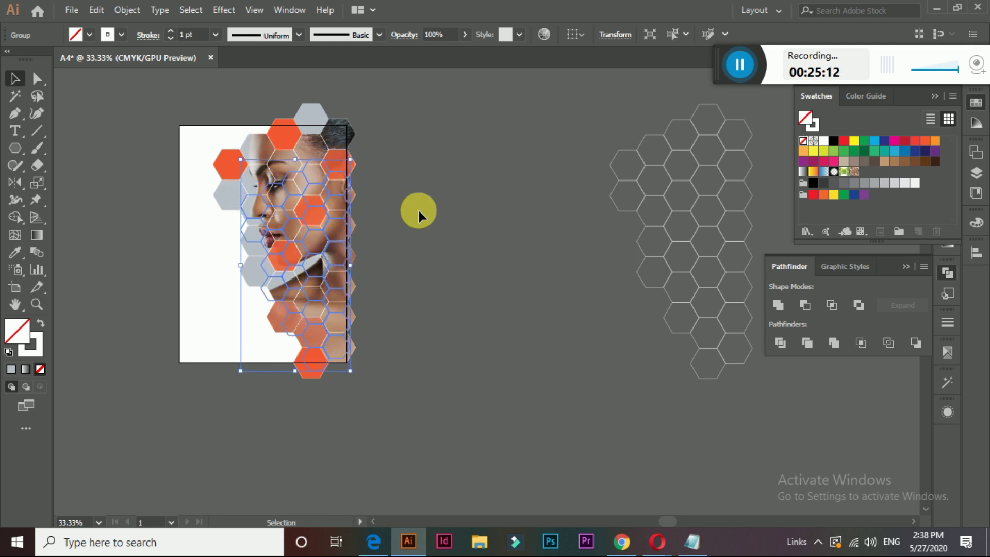
pyautogui.press('Down')
pyautogui.press('Down')
pyautogui.press('Down')
pyautogui.press('Down')
pyautogui.press('Down')
pyautogui.press('Down')
pyautogui.press('Down')
pyautogui.press('Down')
pyautogui.press('Down')
pyautogui.press('Down')
pyautogui.press('Down')
pyautogui.press('Down')
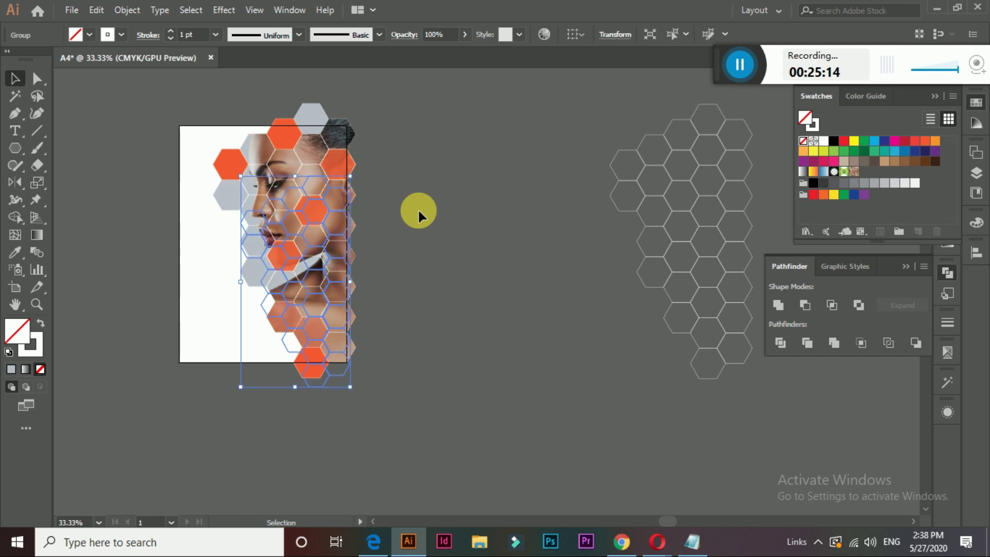
pyautogui.press('Down')
pyautogui.press('Down')
pyautogui.press('Down')
pyautogui.press('Down')
pyautogui.press('Down')
pyautogui.press('Down')
pyautogui.press('Down')
pyautogui.press('Down')
pyautogui.press('Down')
pyautogui.press('Down')
pyautogui.press('Down')
pyautogui.press('Down')
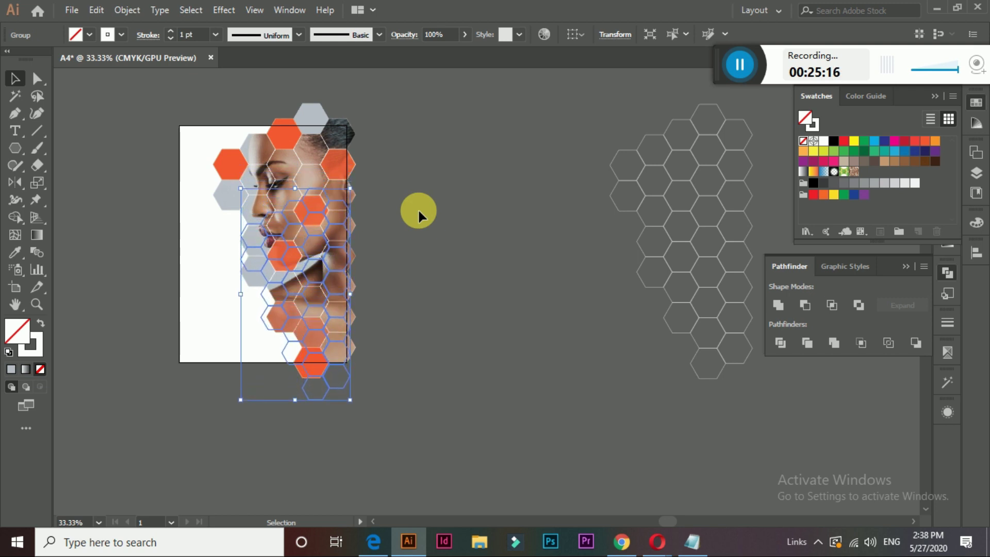
pyautogui.press('Left')
pyautogui.press('Left')
pyautogui.press('Left')
pyautogui.press('Down')
pyautogui.press('Down')
pyautogui.press('Down')
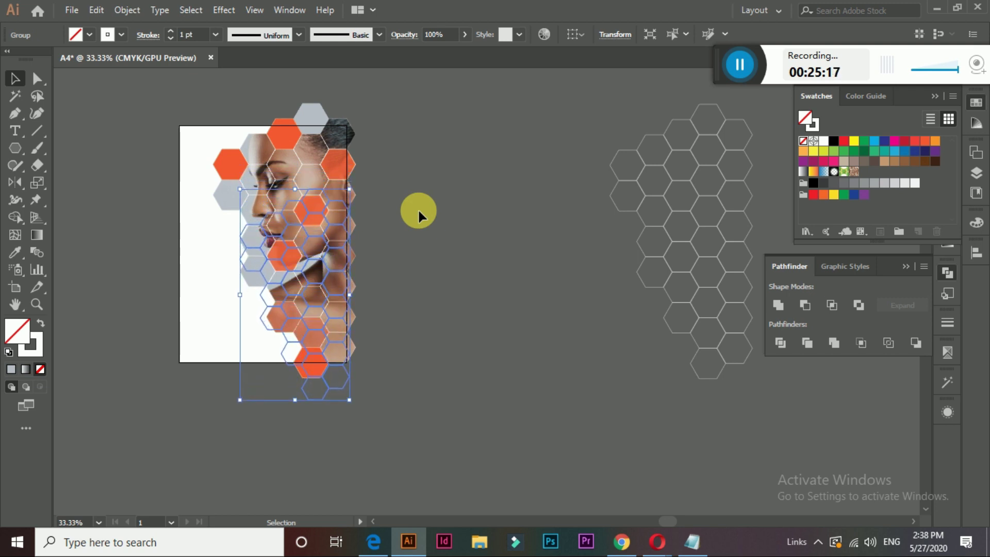
pyautogui.click(418, 209)
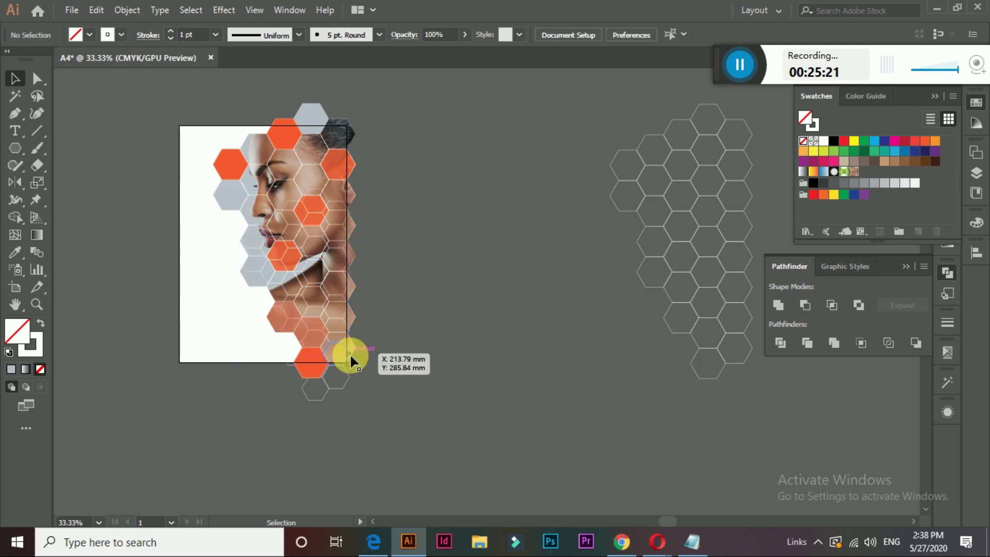
# Set the outline hexagon group's stroke weight to 0.25 pt
pyautogui.click(345, 374)
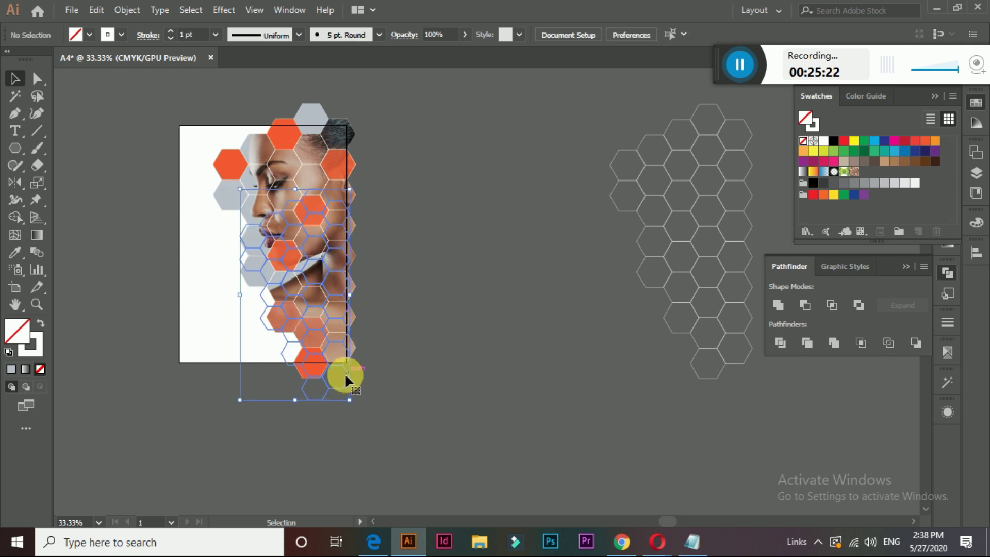
pyautogui.click(216, 36)
pyautogui.click(236, 71)
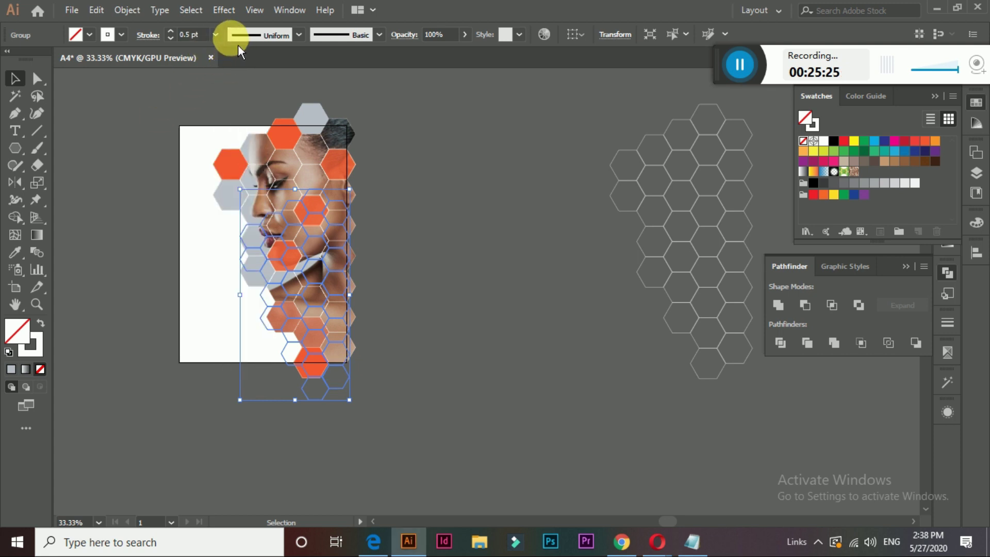
pyautogui.click(215, 35)
pyautogui.click(236, 50)
pyautogui.click(489, 170)
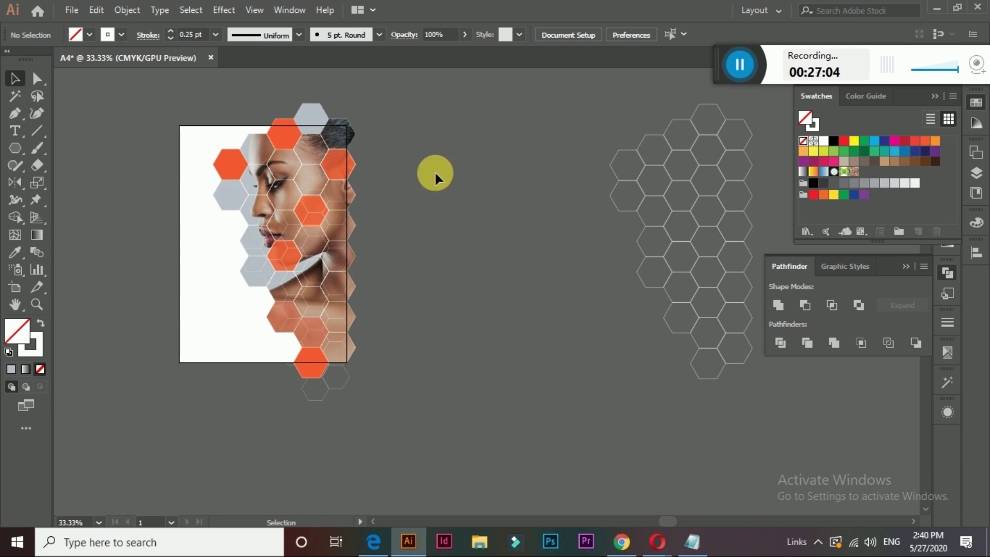
# Shrink the spare hexagon grid and place a smaller copy overlapping it on the left
pyautogui.moveTo(769, 389); pyautogui.dragTo(768, 389)
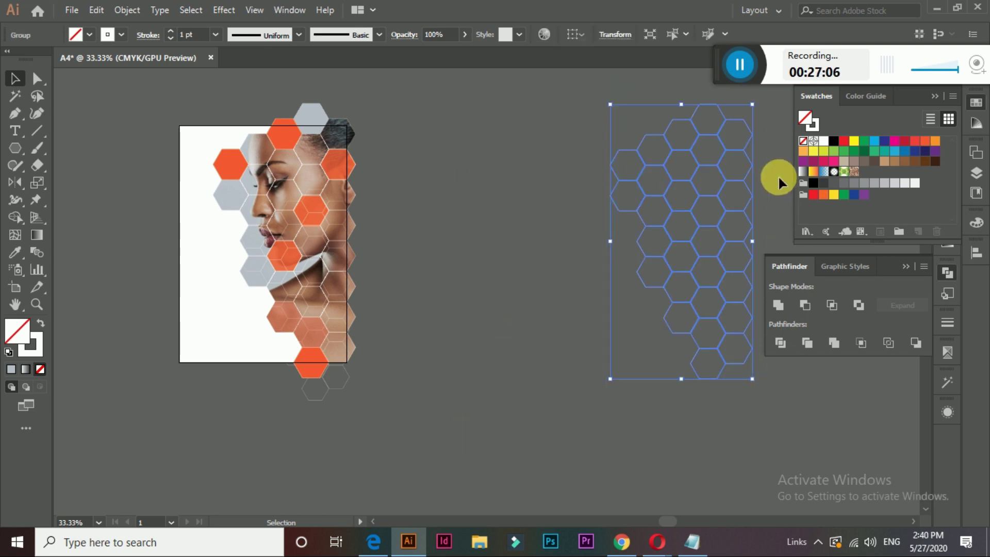
pyautogui.moveTo(752, 104); pyautogui.dragTo(723, 192)
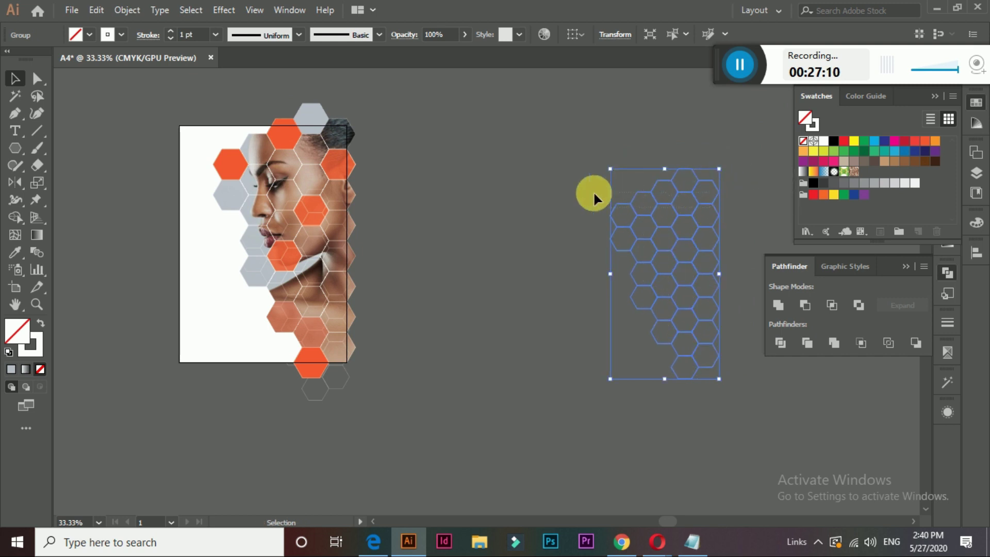
pyautogui.click(563, 134)
pyautogui.click(700, 240)
pyautogui.moveTo(700, 228)
pyautogui.mouseDown()
pyautogui.moveTo(609, 206)
pyautogui.moveTo(583, 221)
pyautogui.mouseUp()
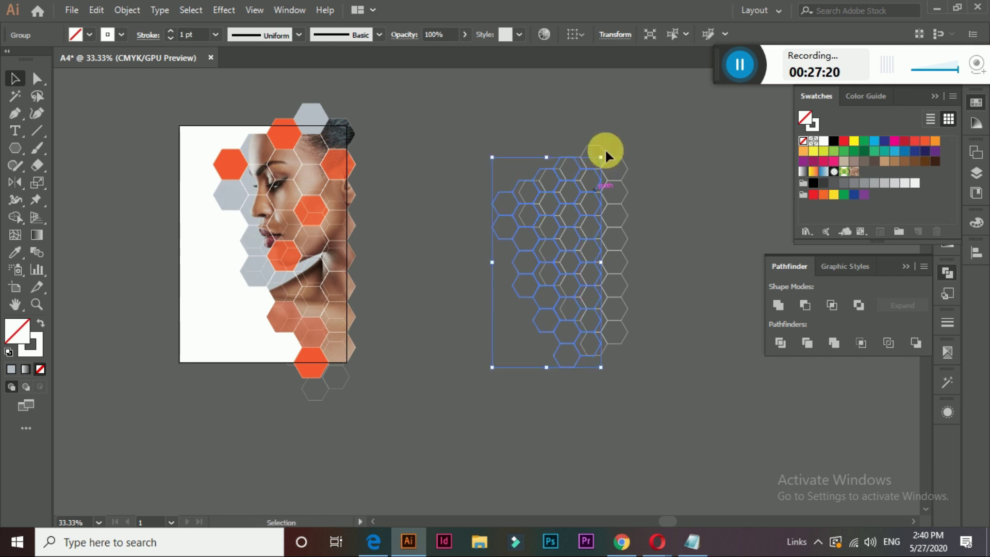
pyautogui.moveTo(601, 157)
pyautogui.mouseDown()
pyautogui.moveTo(582, 212)
pyautogui.moveTo(596, 200)
pyautogui.mouseUp()
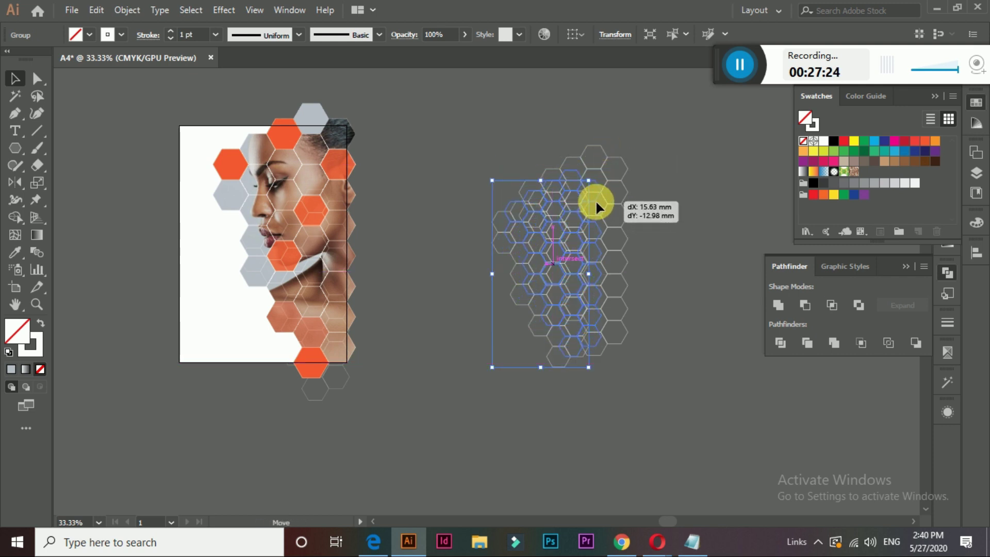
pyautogui.moveTo(596, 200); pyautogui.dragTo(591, 201)
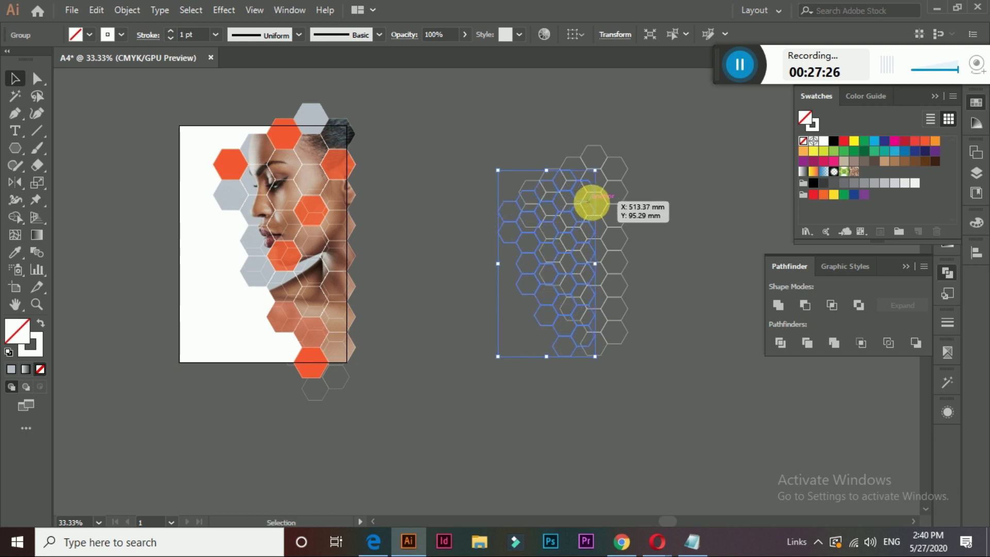
# Give both hexagon grids 0.25 pt orange-red outlines
pyautogui.keyDown('shift'); pyautogui.click(623, 155); pyautogui.keyUp('shift')
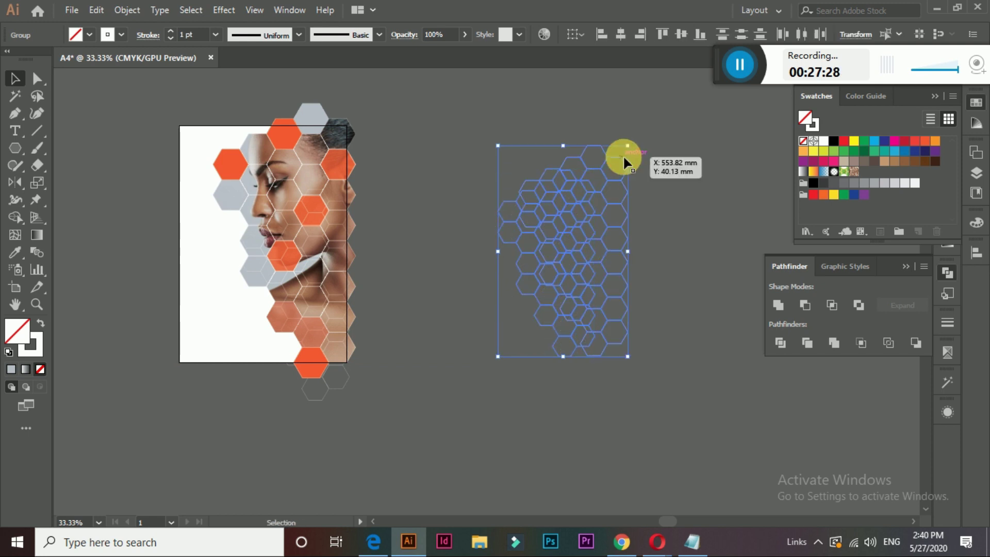
pyautogui.click(216, 35)
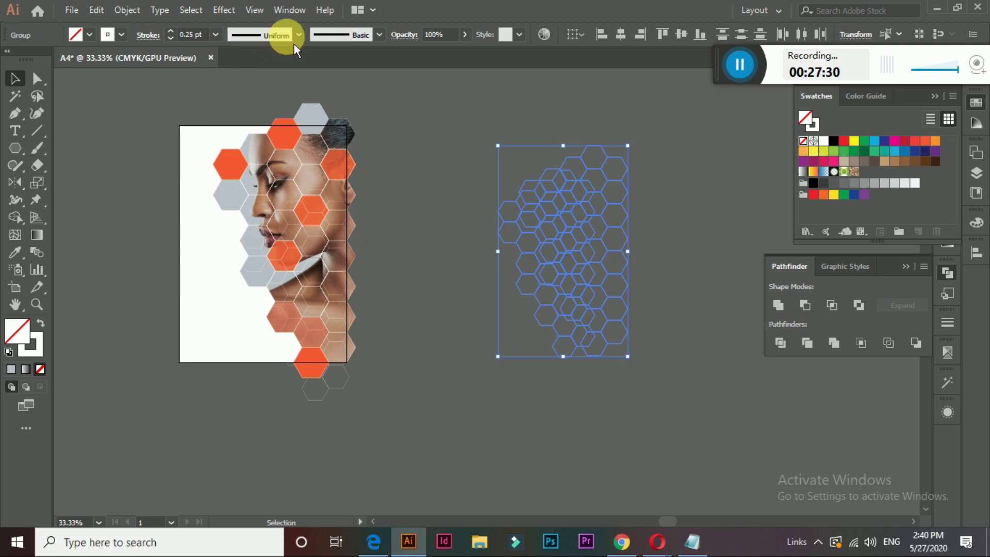
pyautogui.click(122, 35)
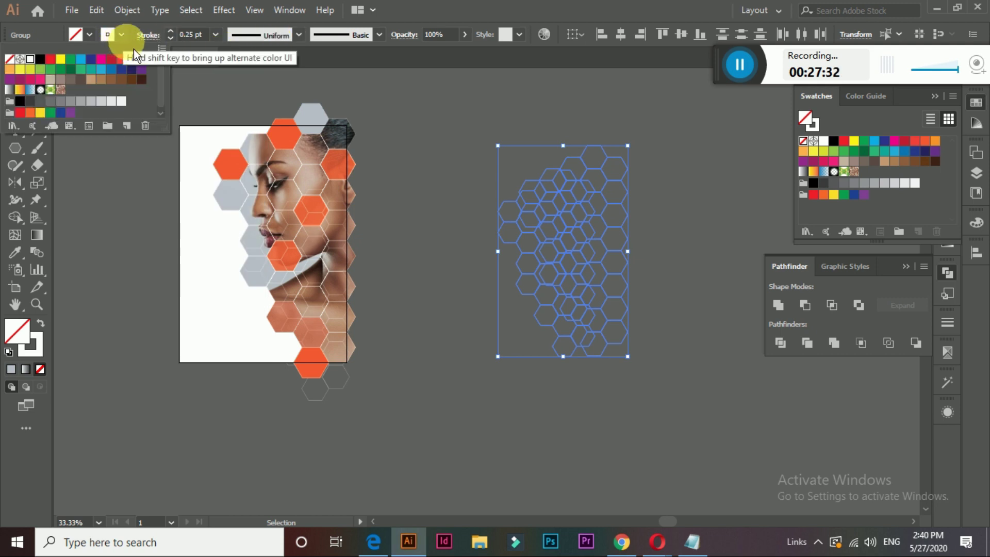
pyautogui.click(131, 58)
# Move both orange hexagon grids onto the page's lower left, over the face
pyautogui.click(435, 142)
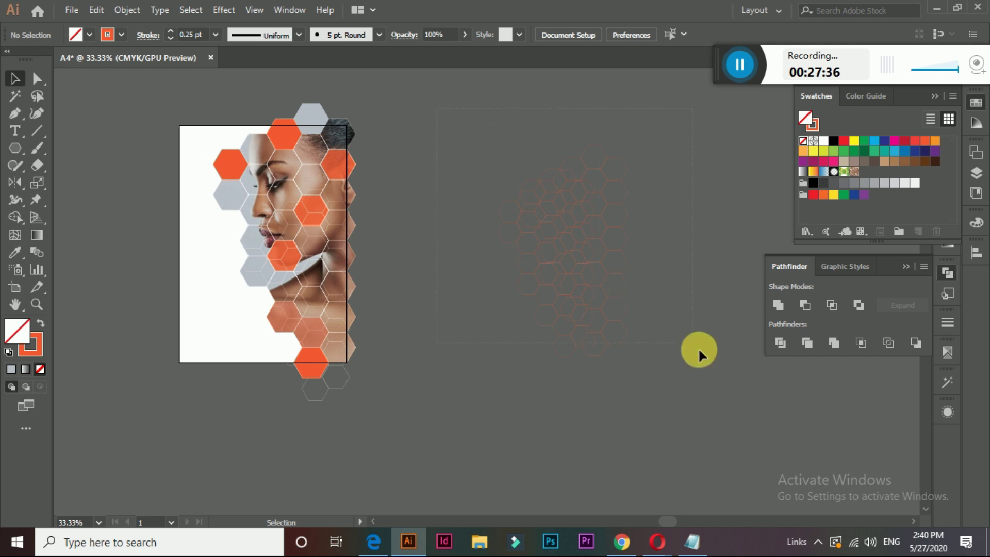
pyautogui.moveTo(699, 350); pyautogui.dragTo(709, 357)
pyautogui.press('v')
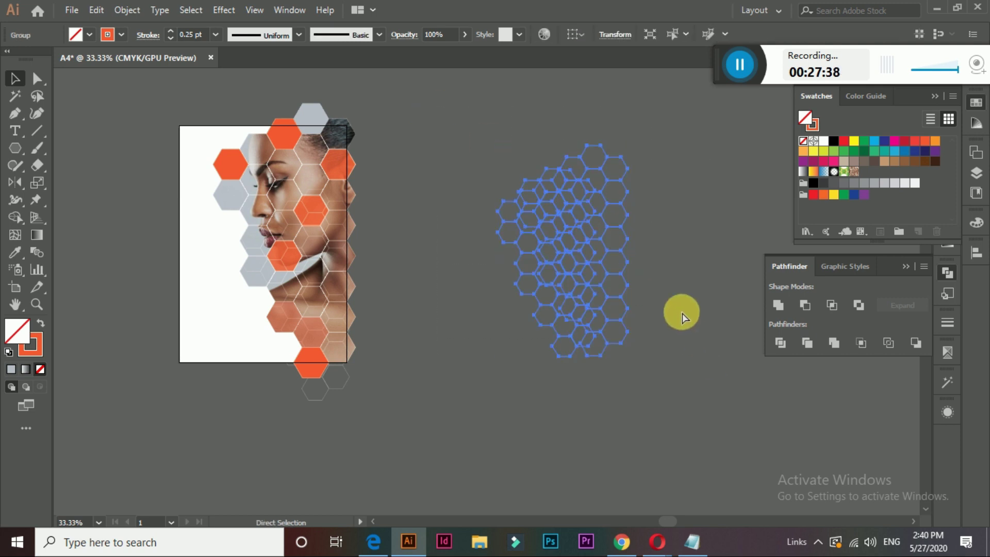
pyautogui.moveTo(563, 225)
pyautogui.mouseDown()
pyautogui.moveTo(488, 328)
pyautogui.moveTo(268, 244)
pyautogui.mouseUp()
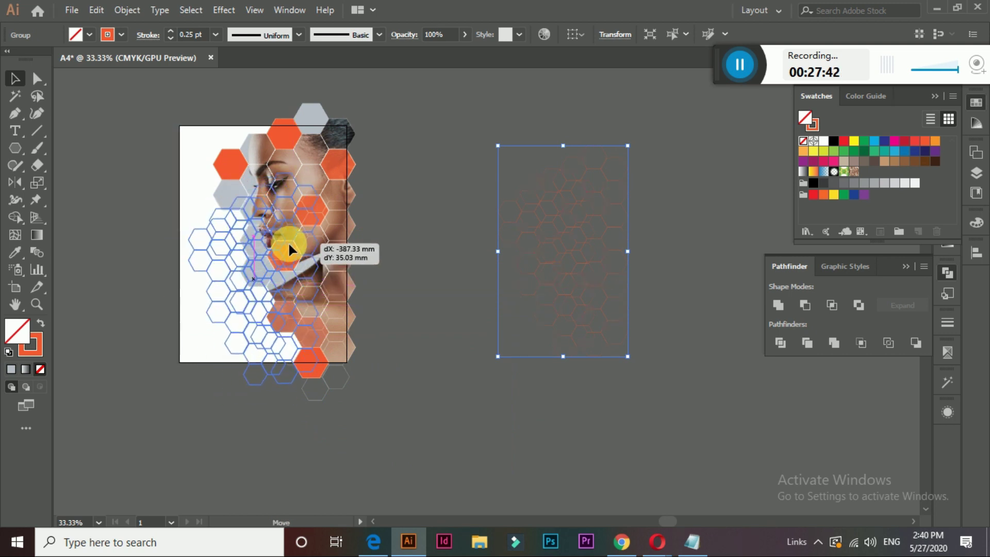
pyautogui.moveTo(268, 243); pyautogui.dragTo(276, 267)
pyautogui.click(418, 253)
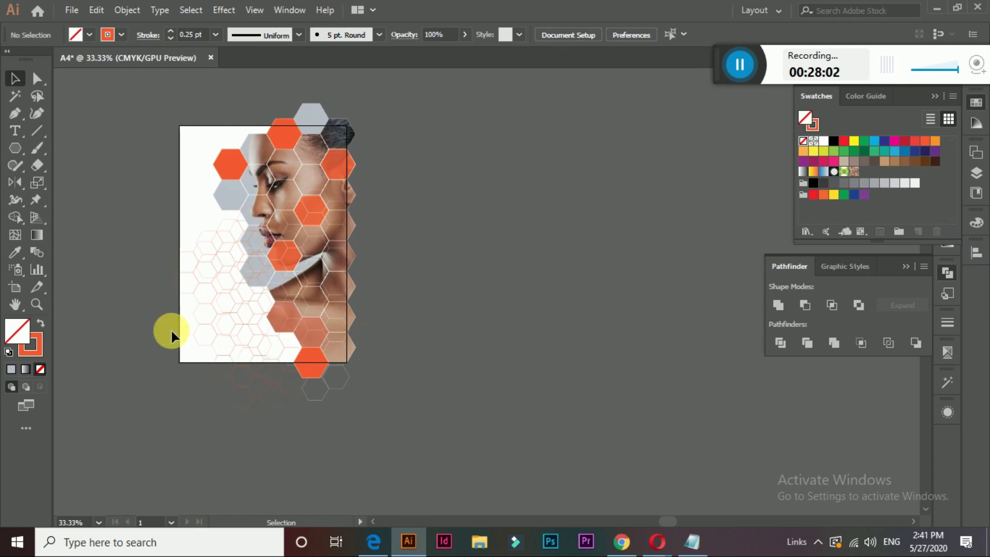
# Resize the overlay from its top-left corner and settle it on the page's left side
pyautogui.click(201, 315)
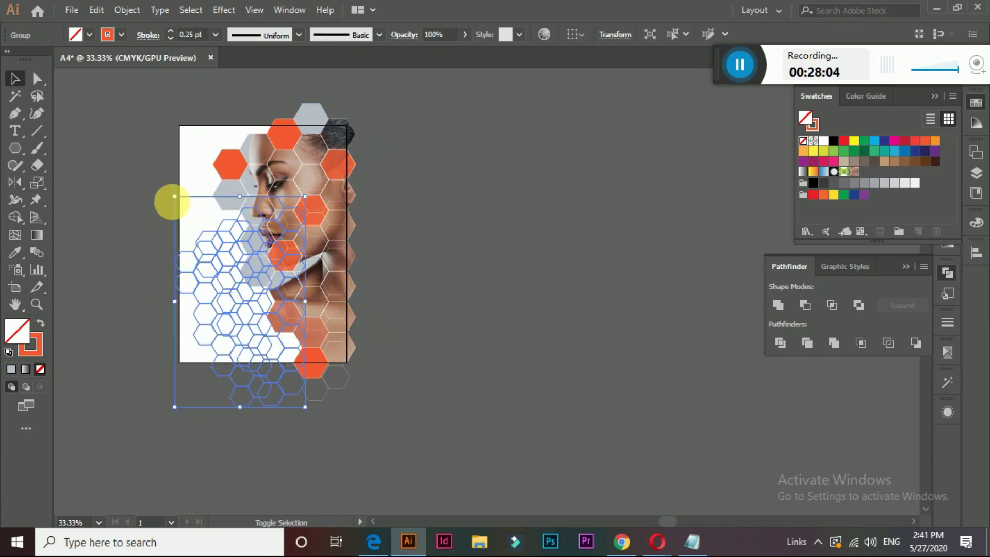
pyautogui.moveTo(175, 198); pyautogui.dragTo(188, 217)
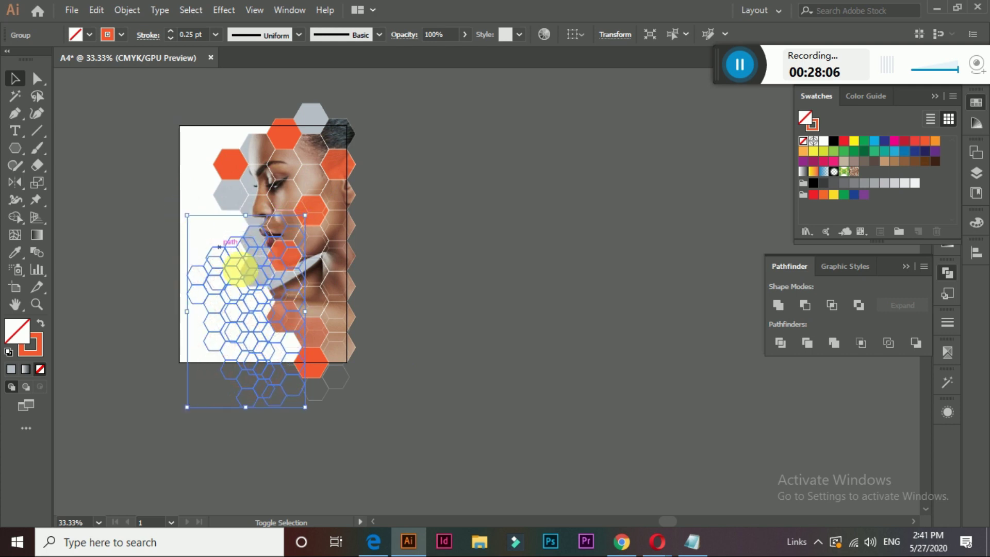
pyautogui.moveTo(242, 282)
pyautogui.mouseDown()
pyautogui.moveTo(250, 289)
pyautogui.moveTo(246, 281)
pyautogui.mouseUp()
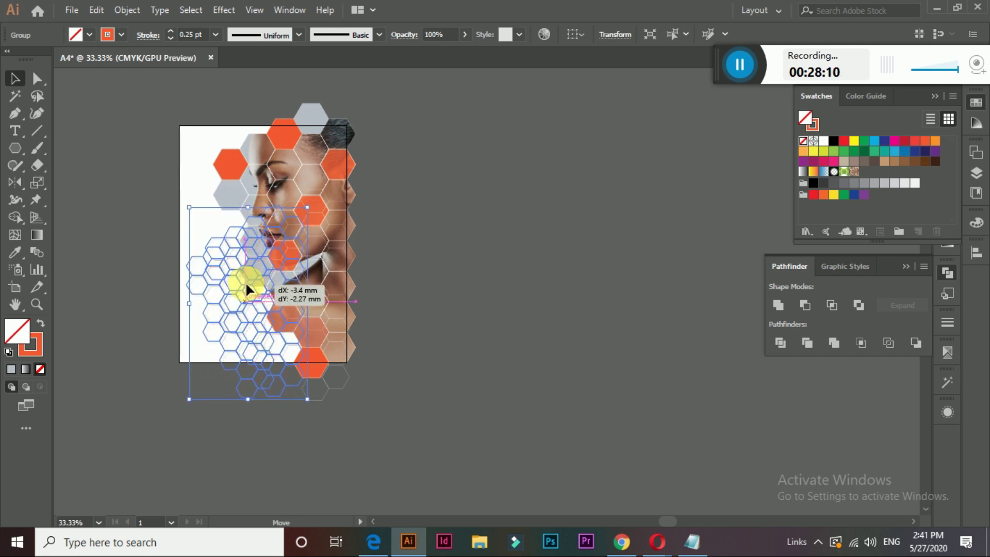
pyautogui.click(566, 292)
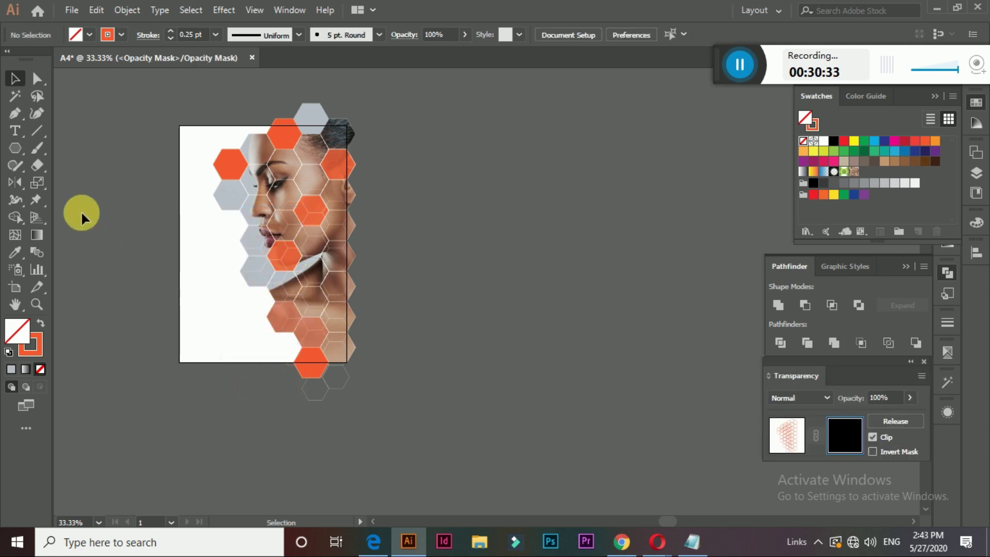
# Draw a rectangle with no outline from the page's bottom-left corner up over the lower page
pyautogui.moveTo(15, 148); pyautogui.dragTo(61, 160)
pyautogui.click(61, 154)
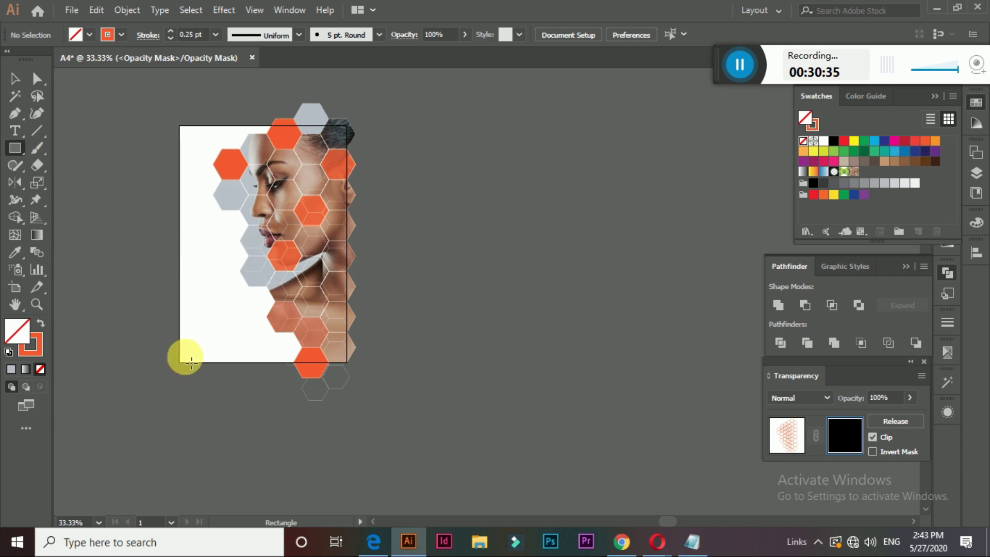
pyautogui.moveTo(185, 369)
pyautogui.mouseDown()
pyautogui.moveTo(349, 285)
pyautogui.moveTo(354, 199)
pyautogui.mouseUp()
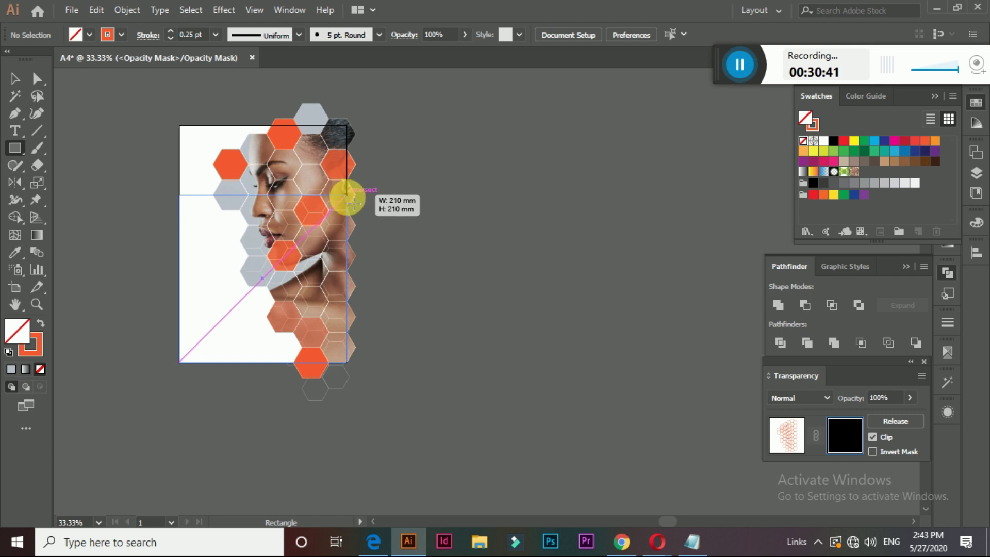
pyautogui.moveTo(354, 199); pyautogui.dragTo(354, 194)
pyautogui.click(122, 34)
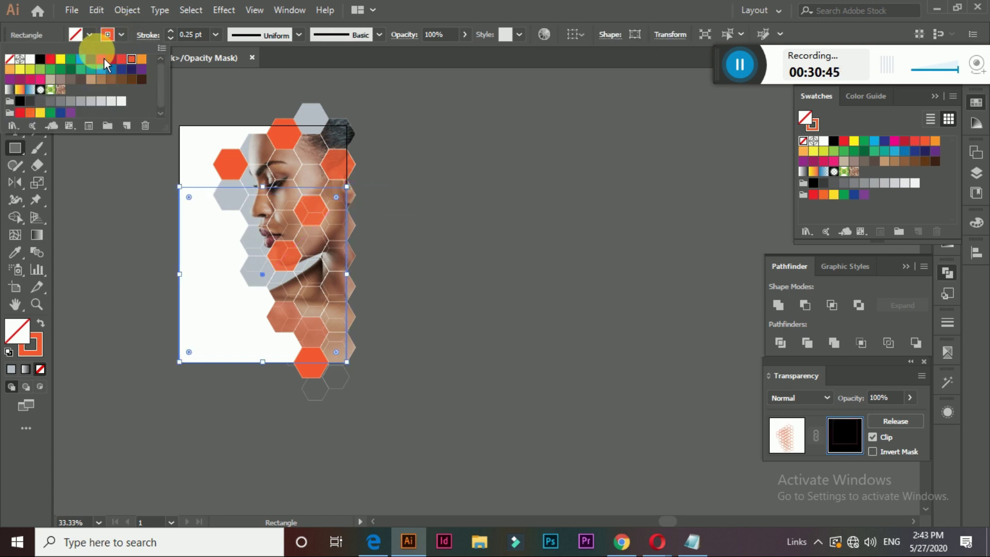
pyautogui.click(9, 59)
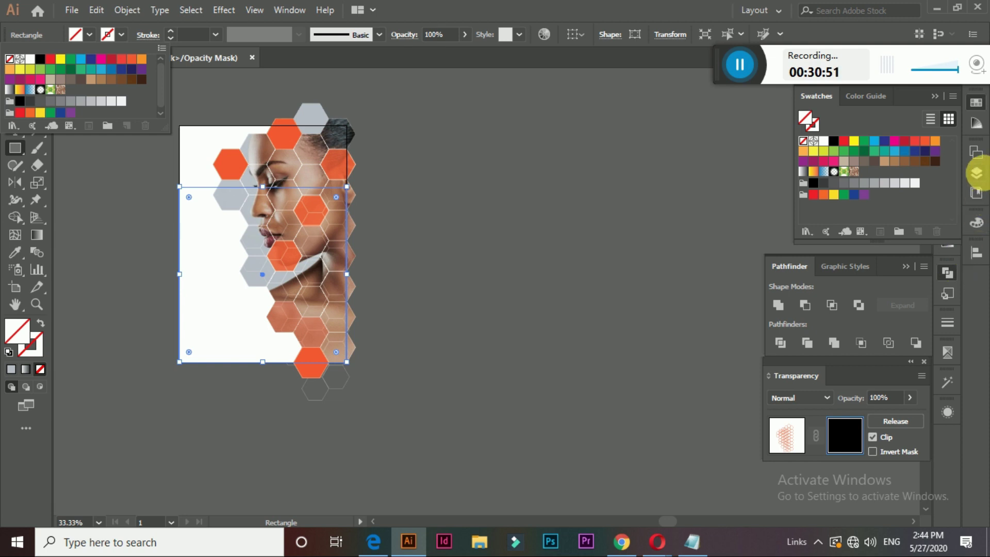
# Fill the mask rectangle with a white-to-black gradient
pyautogui.click(940, 100)
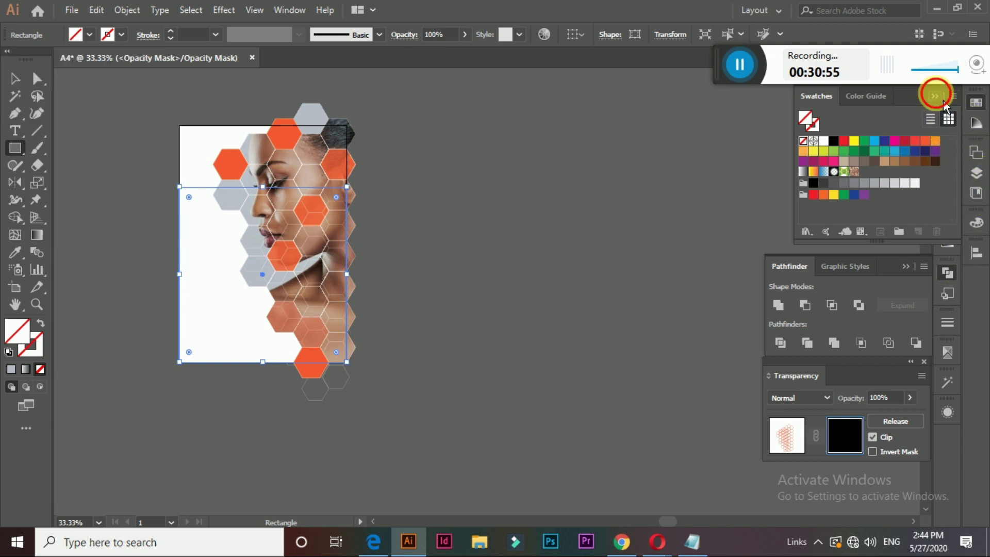
pyautogui.click(936, 96)
pyautogui.click(959, 250)
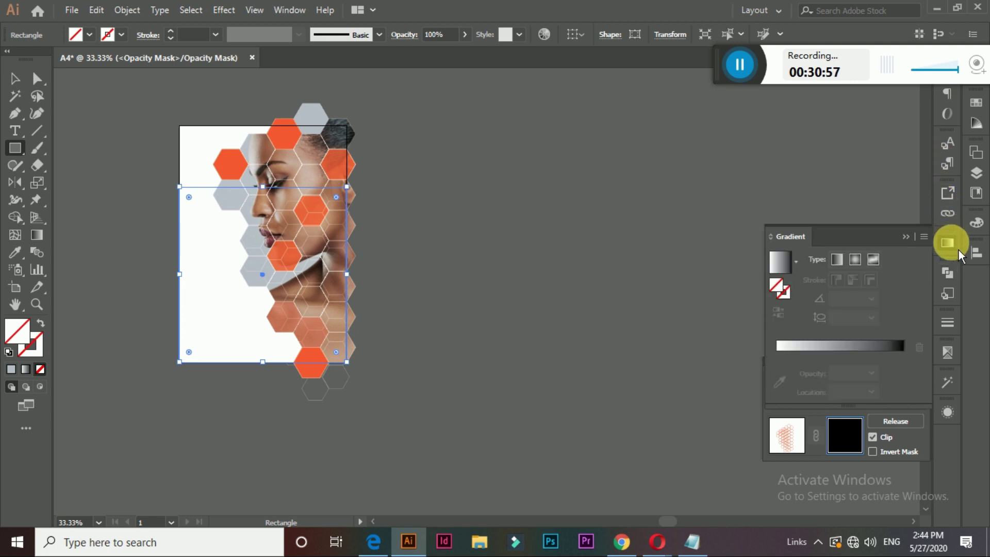
pyautogui.click(847, 348)
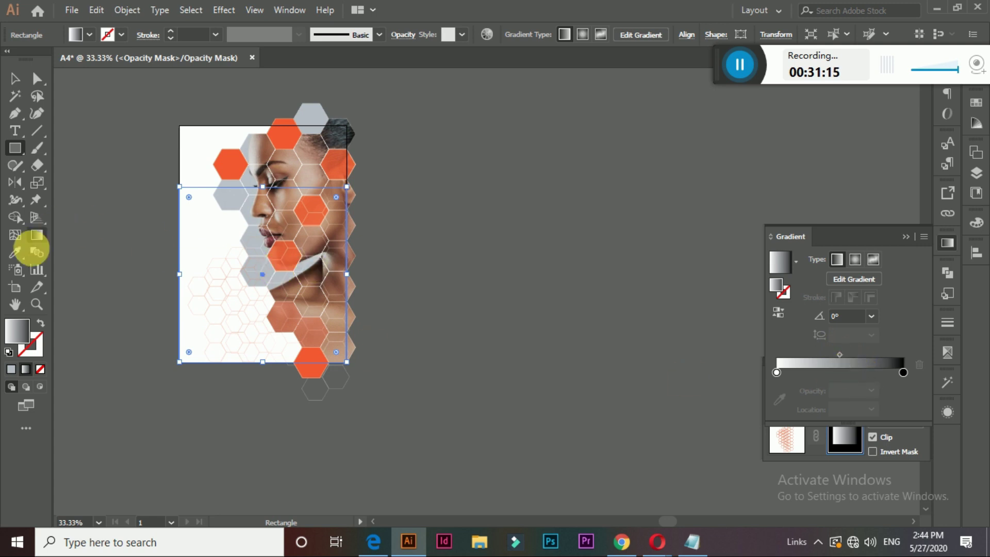
# With the Gradient tool, angle the mask gradient diagonally at about -130°
pyautogui.click(45, 243)
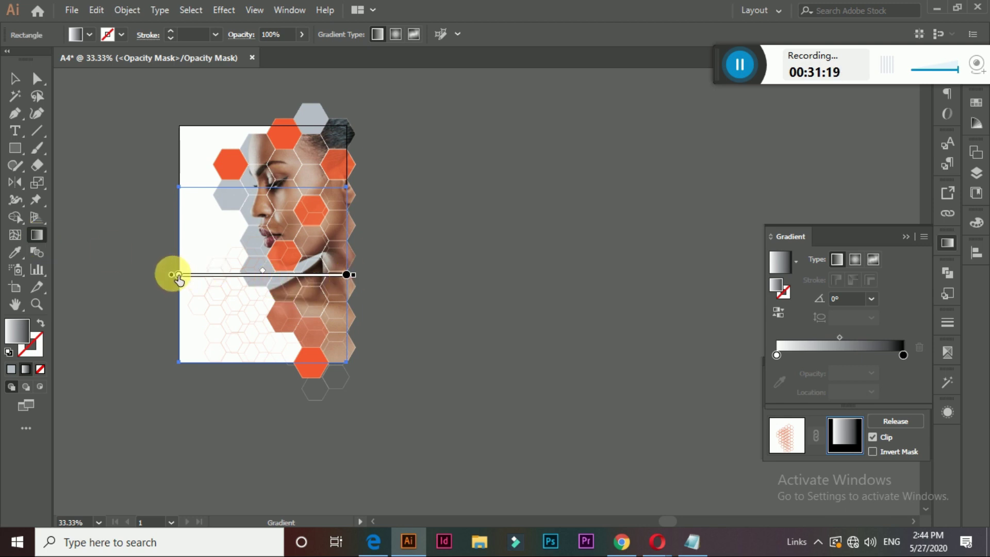
pyautogui.moveTo(178, 274)
pyautogui.mouseDown()
pyautogui.moveTo(265, 205)
pyautogui.moveTo(289, 275)
pyautogui.mouseUp()
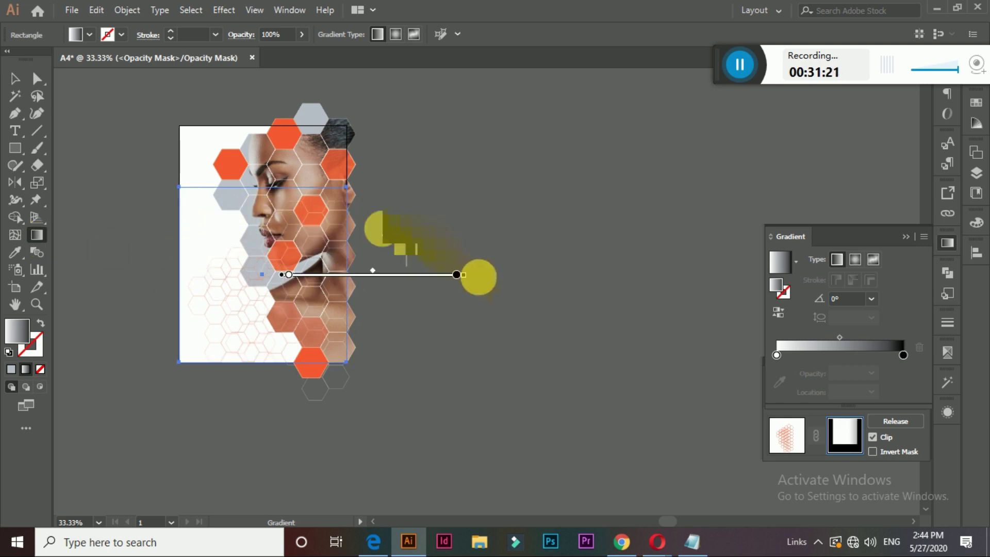
pyautogui.click(457, 275)
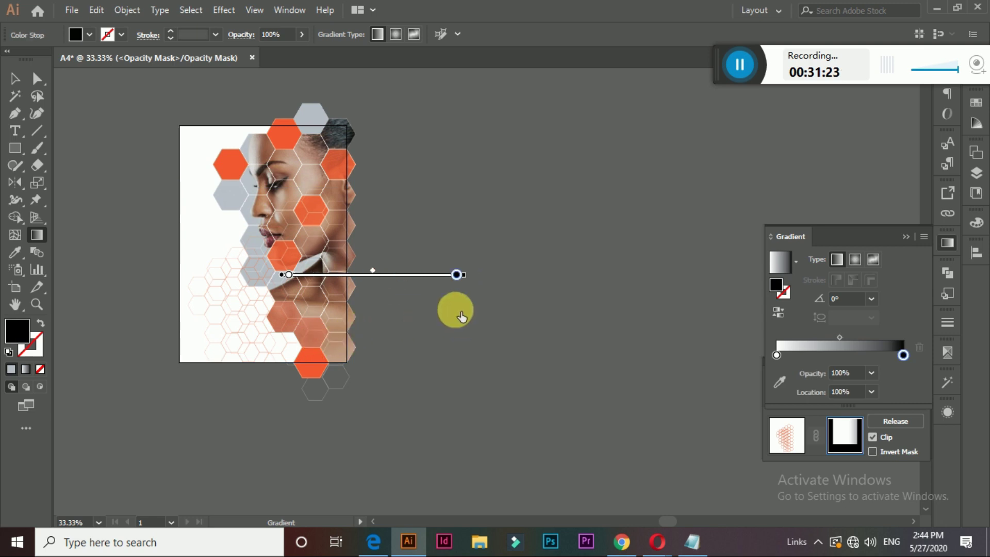
pyautogui.moveTo(431, 279); pyautogui.dragTo(338, 313)
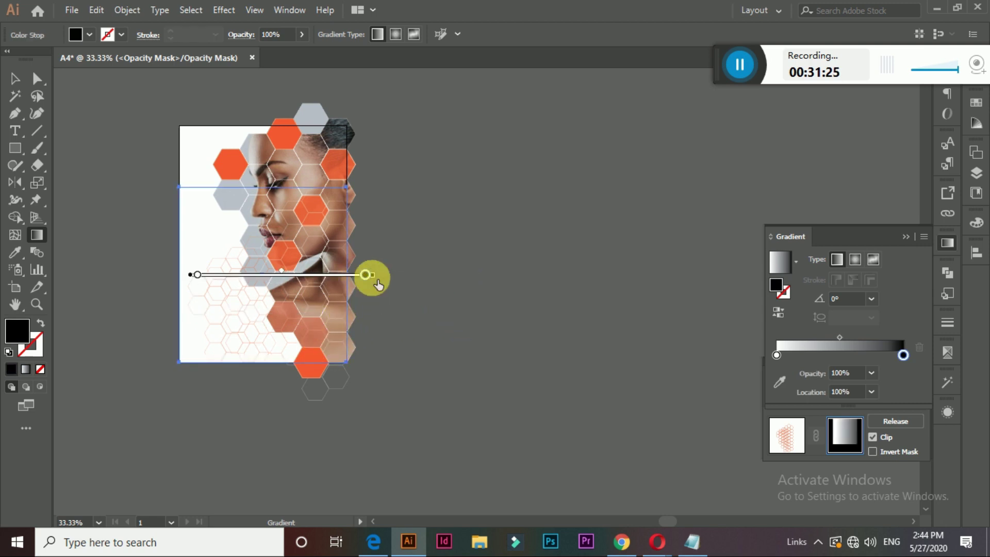
pyautogui.moveTo(384, 281); pyautogui.dragTo(88, 401)
pyautogui.moveTo(199, 278)
pyautogui.mouseDown()
pyautogui.moveTo(238, 316)
pyautogui.moveTo(290, 245)
pyautogui.mouseUp()
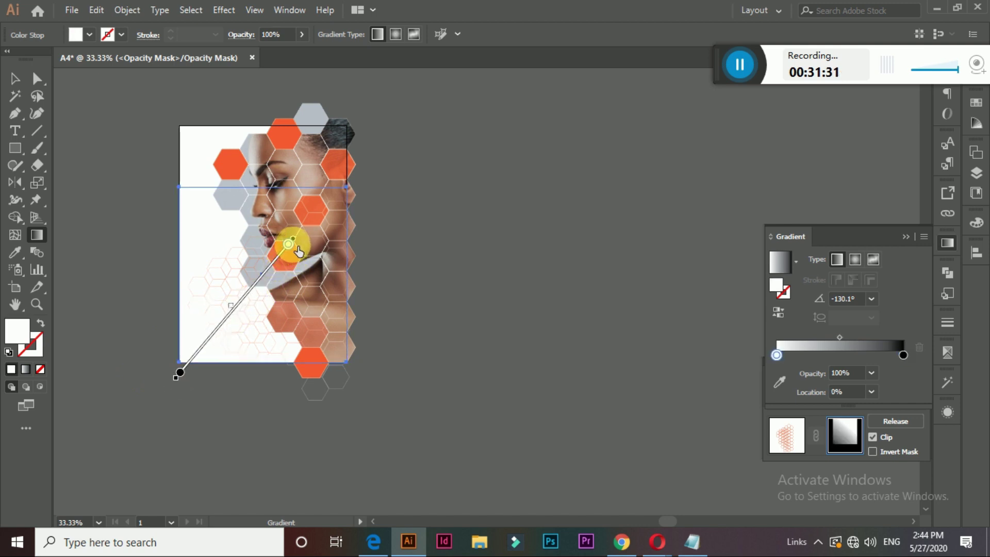
# Set the start stop to mid grey, then shift the midpoint and gradient up-right
pyautogui.doubleClick(289, 244)
pyautogui.click(227, 390)
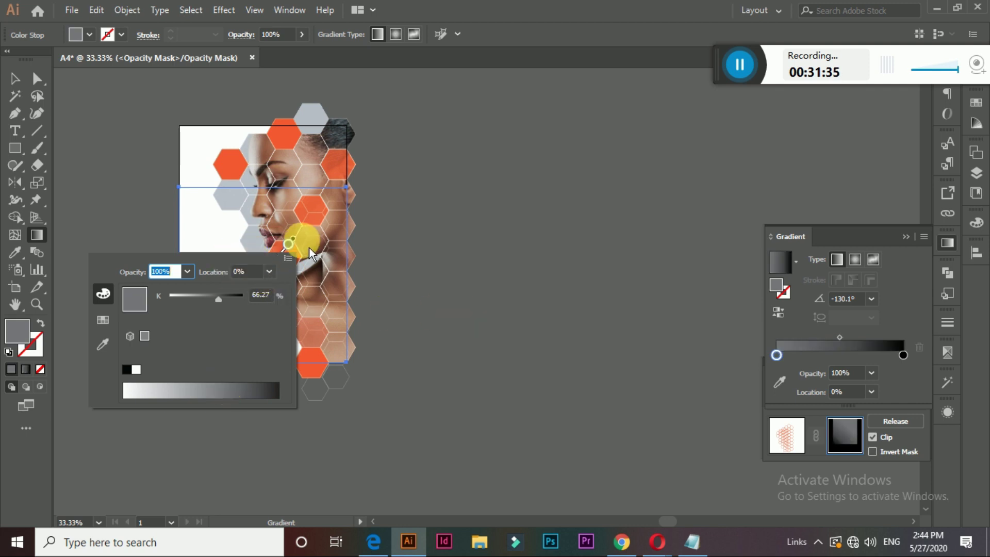
pyautogui.click(289, 243)
pyautogui.moveTo(231, 304); pyautogui.dragTo(215, 351)
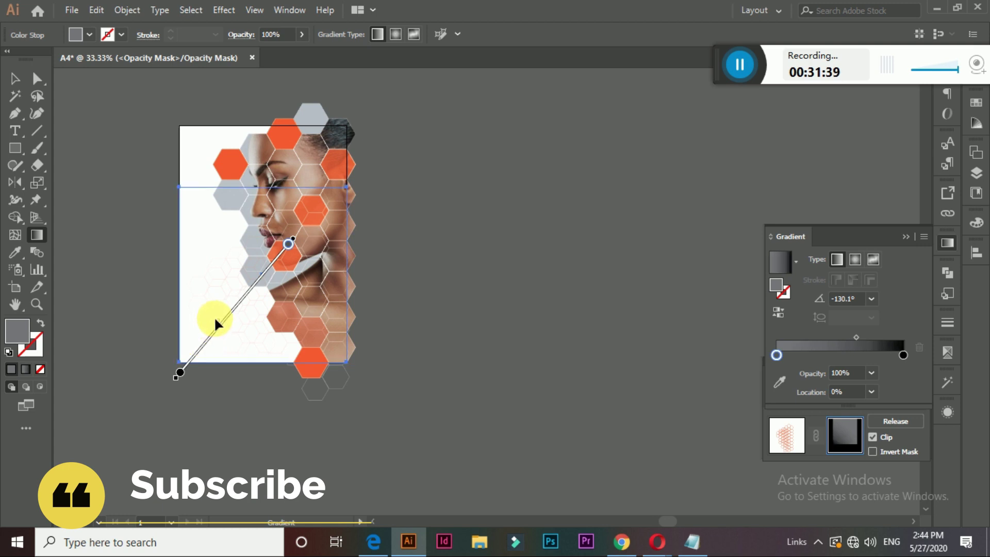
pyautogui.moveTo(215, 317)
pyautogui.mouseDown()
pyautogui.moveTo(240, 283)
pyautogui.moveTo(230, 350)
pyautogui.moveTo(243, 302)
pyautogui.moveTo(250, 311)
pyautogui.mouseUp()
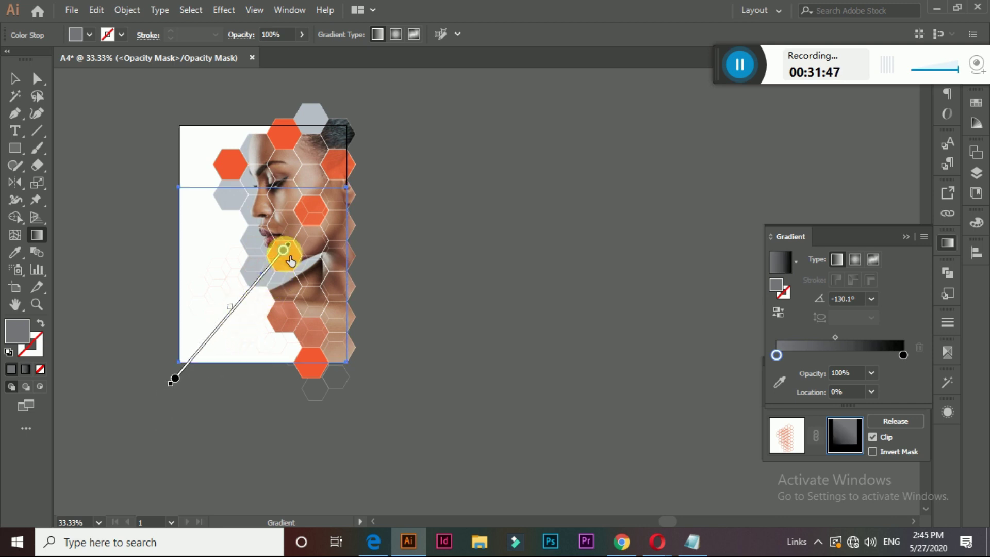
# Slide a gradient stop to 19.1% and darken it
pyautogui.moveTo(290, 261); pyautogui.dragTo(276, 288)
pyautogui.doubleClick(262, 274)
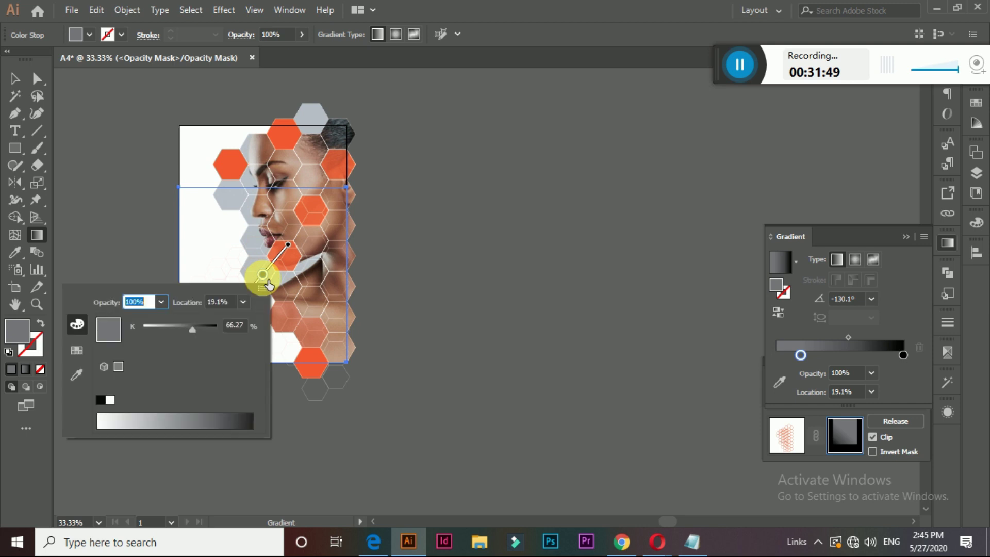
pyautogui.click(227, 421)
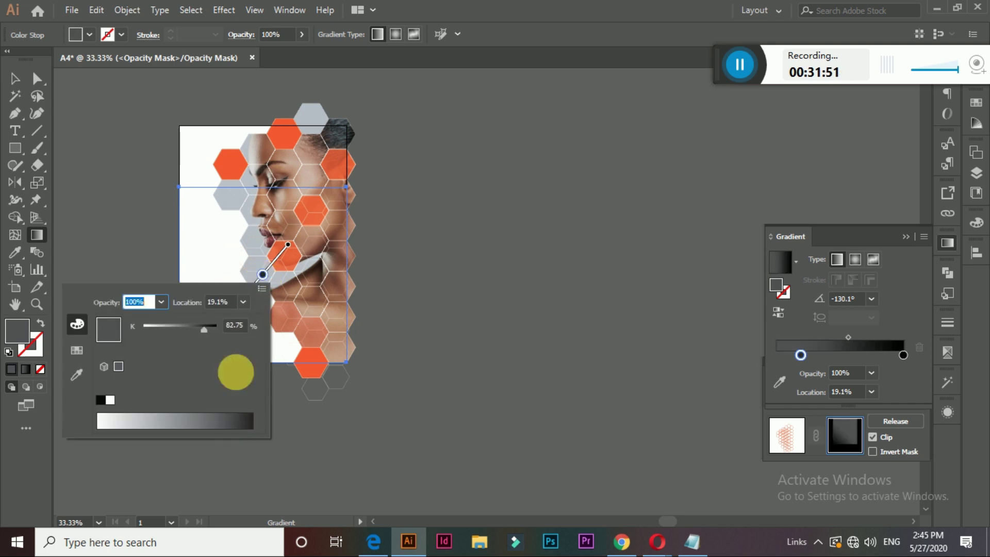
pyautogui.click(239, 258)
# Rearrange the gradient stops, sliding one to about 58.9% and swapping the ends
pyautogui.click(262, 275)
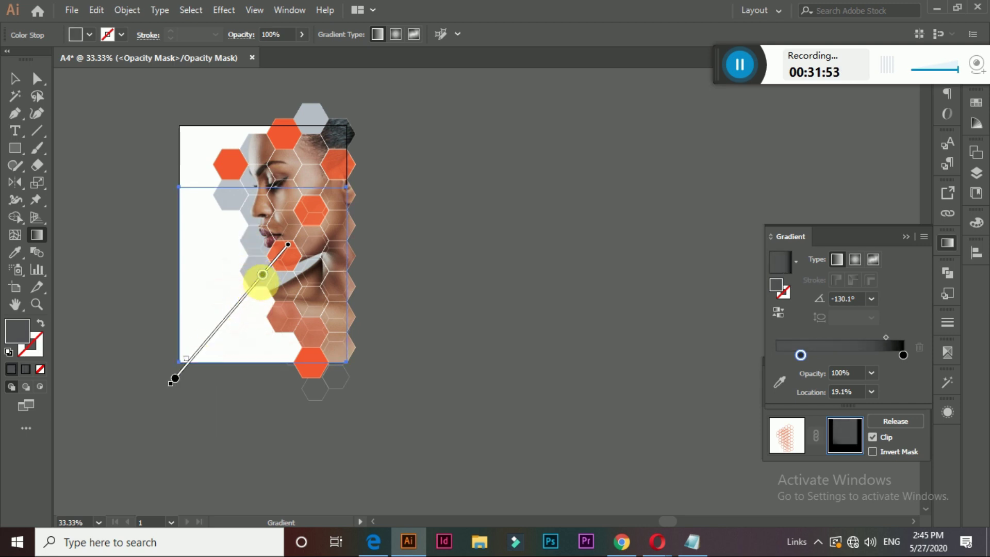
pyautogui.moveTo(262, 274); pyautogui.dragTo(175, 378)
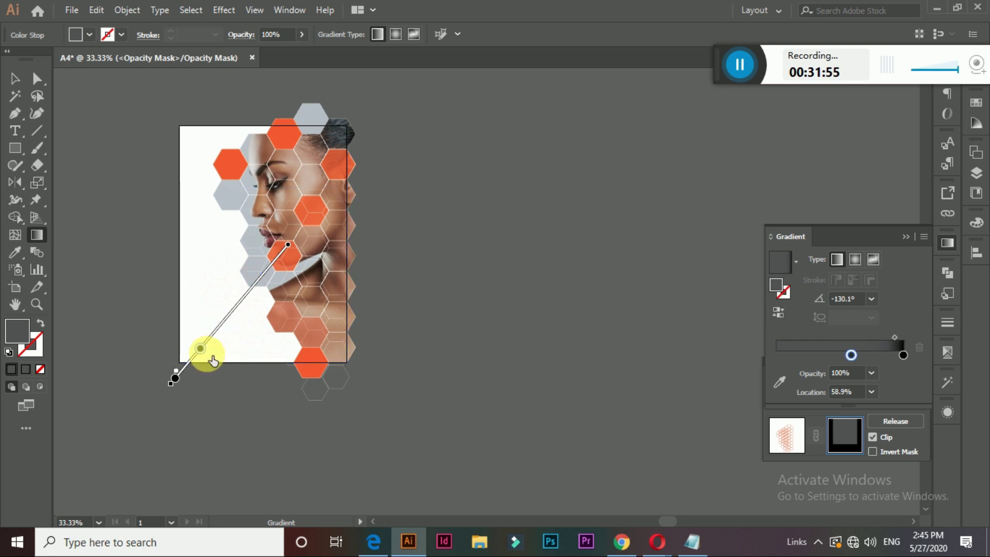
pyautogui.moveTo(208, 341); pyautogui.dragTo(284, 249)
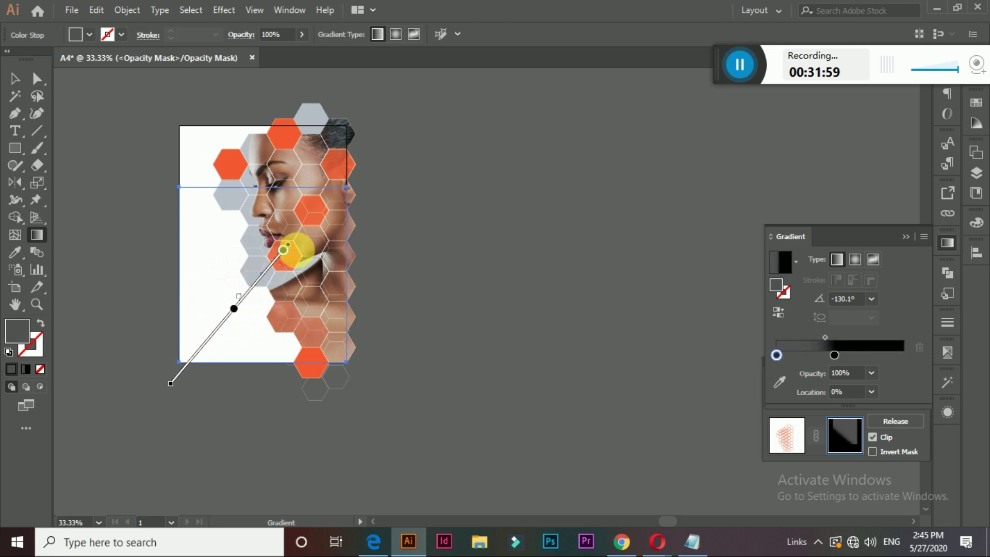
pyautogui.moveTo(234, 309); pyautogui.dragTo(174, 378)
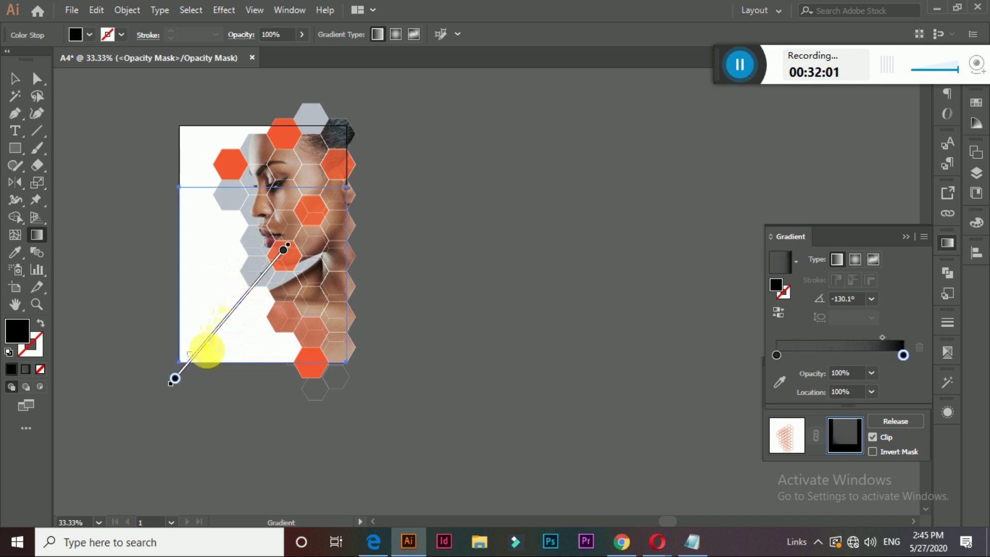
pyautogui.moveTo(284, 249)
pyautogui.mouseDown()
pyautogui.moveTo(270, 297)
pyautogui.moveTo(212, 348)
pyautogui.mouseUp()
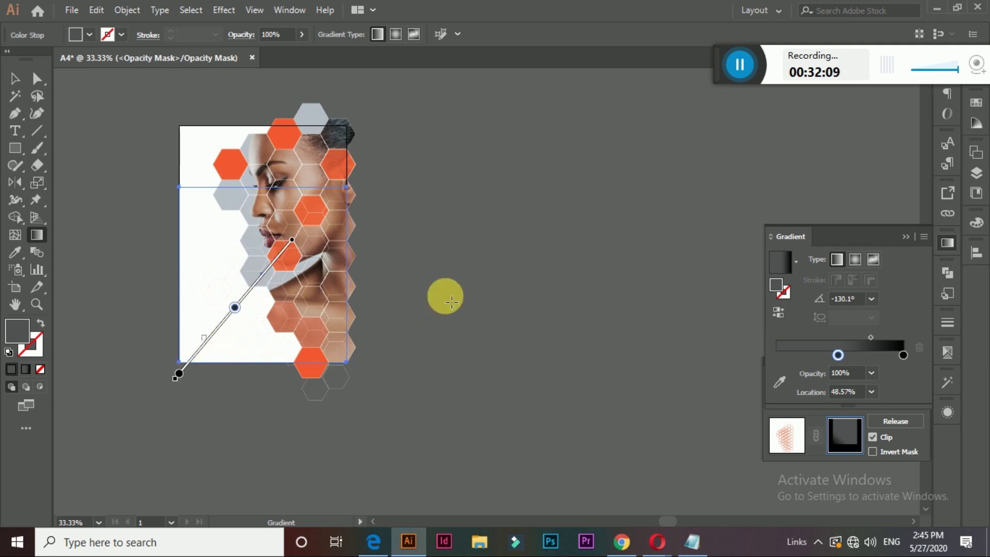
# Exit opacity mask editing and return to the artwork
pyautogui.click(14, 79)
pyautogui.click(85, 149)
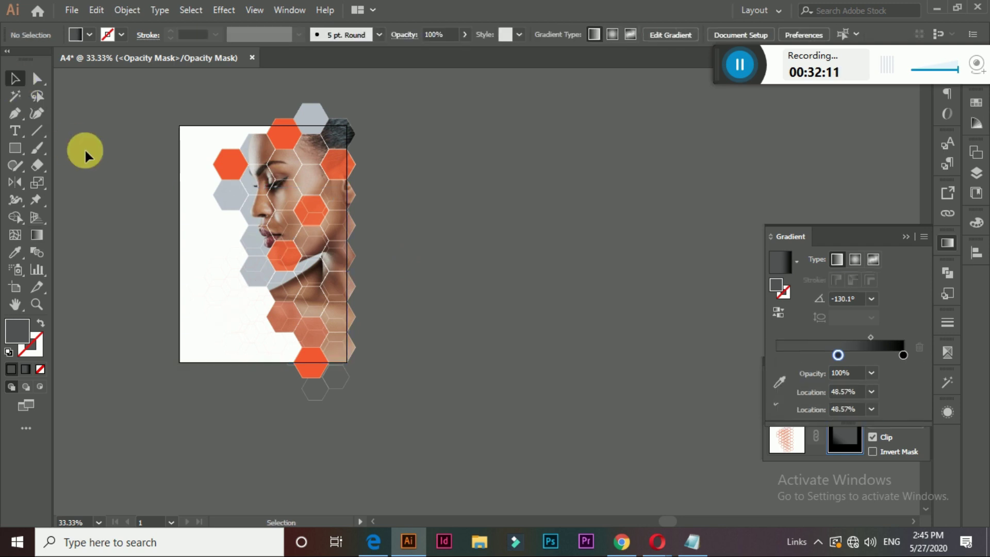
pyautogui.click(233, 305)
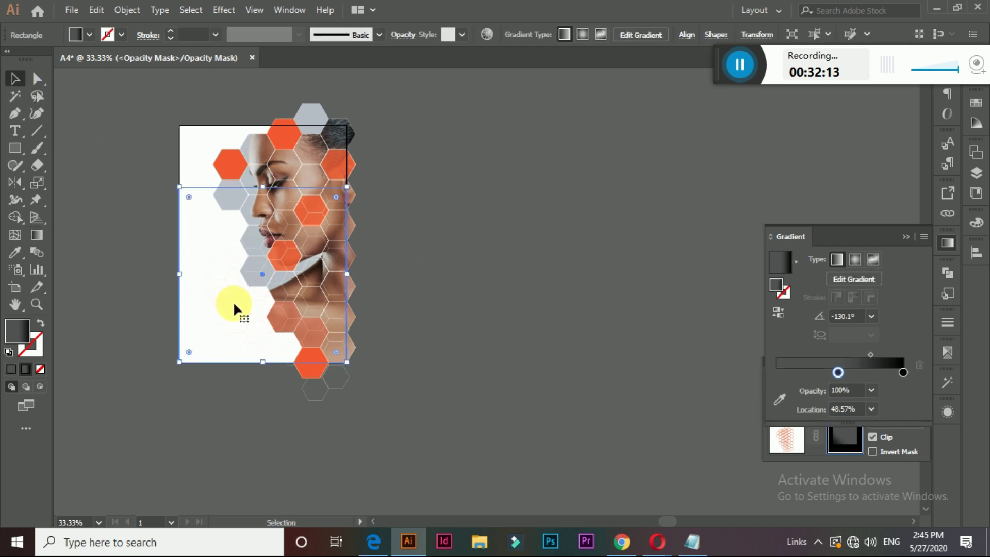
pyautogui.click(405, 305)
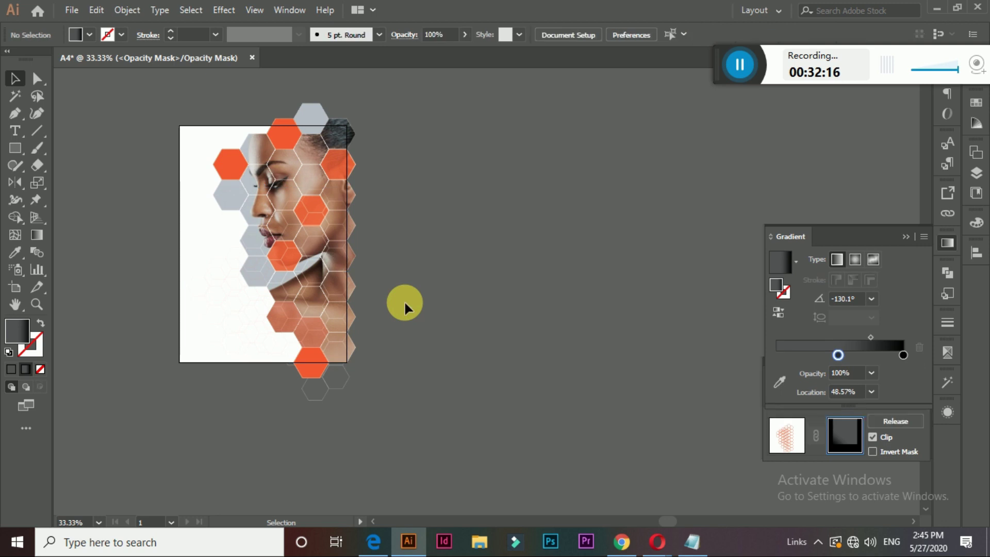
pyautogui.click(784, 437)
pyautogui.click(516, 265)
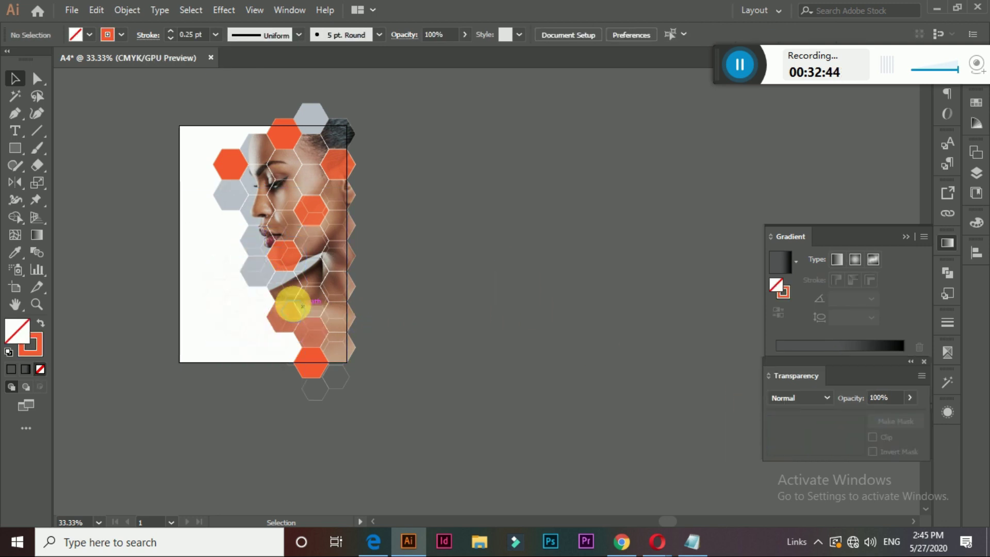
# Nudge the outline hexagon group slightly up and left, then deselect it
pyautogui.click(238, 283)
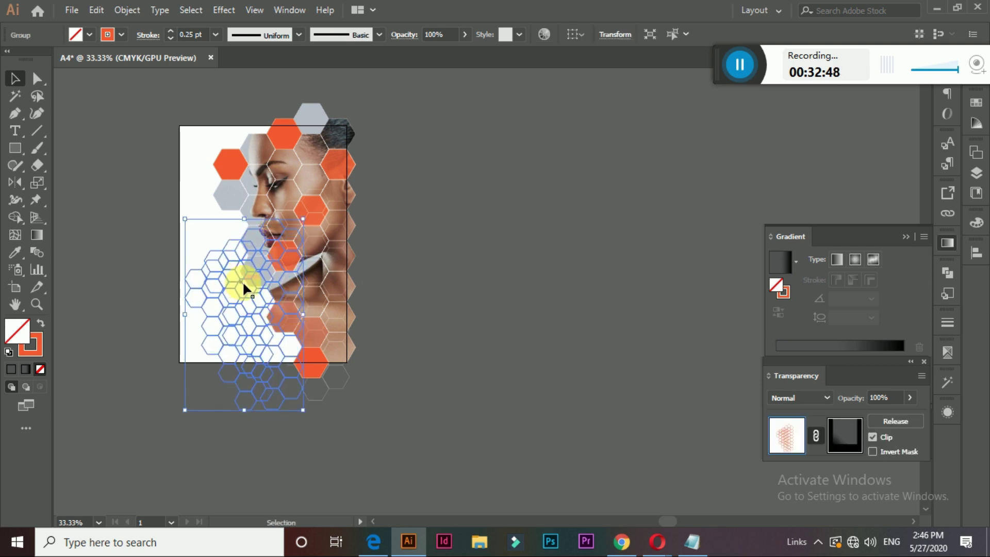
pyautogui.doubleClick(244, 299)
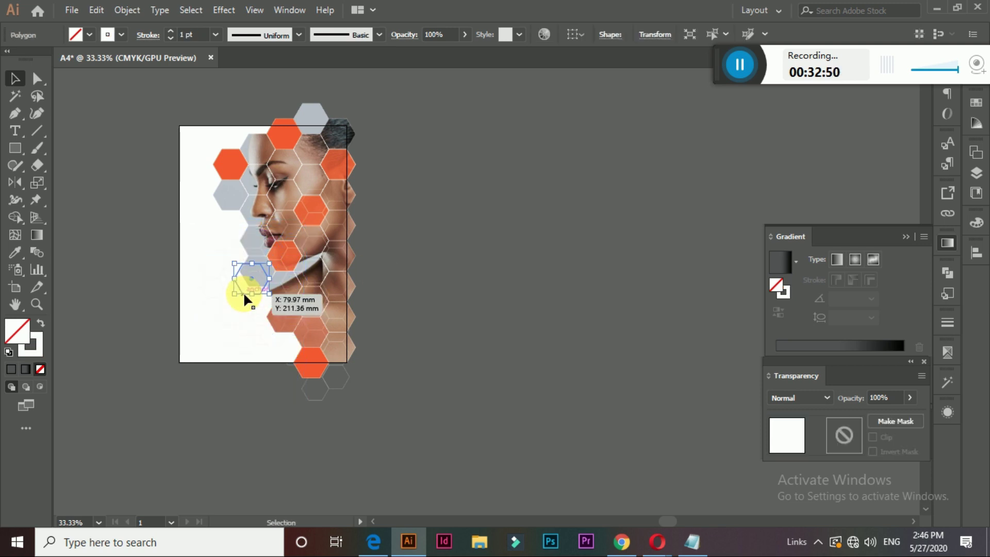
pyautogui.click(243, 309)
pyautogui.moveTo(225, 307); pyautogui.dragTo(221, 308)
pyautogui.click(406, 320)
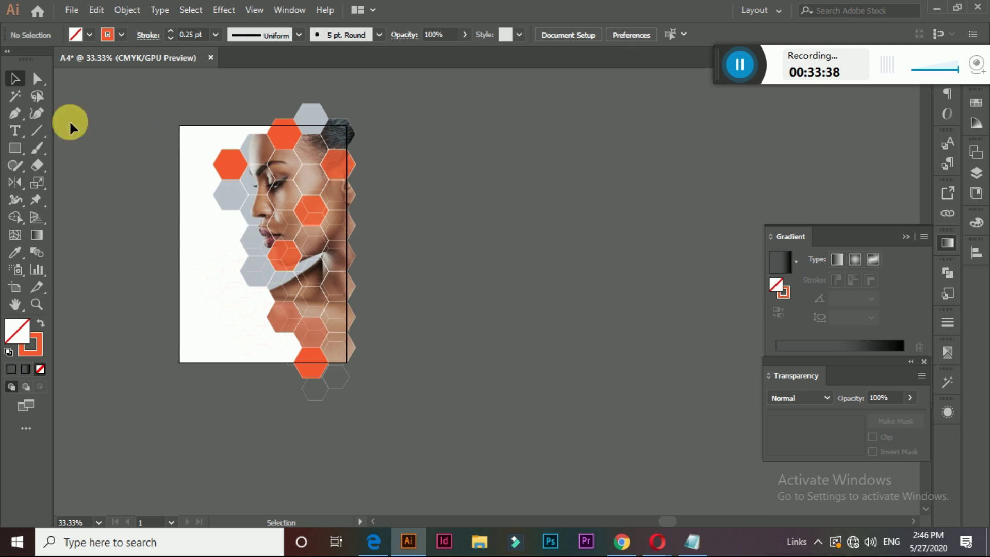
# Draw a rectangle covering the A4 page and make a clipping mask from all artwork
pyautogui.click(15, 148)
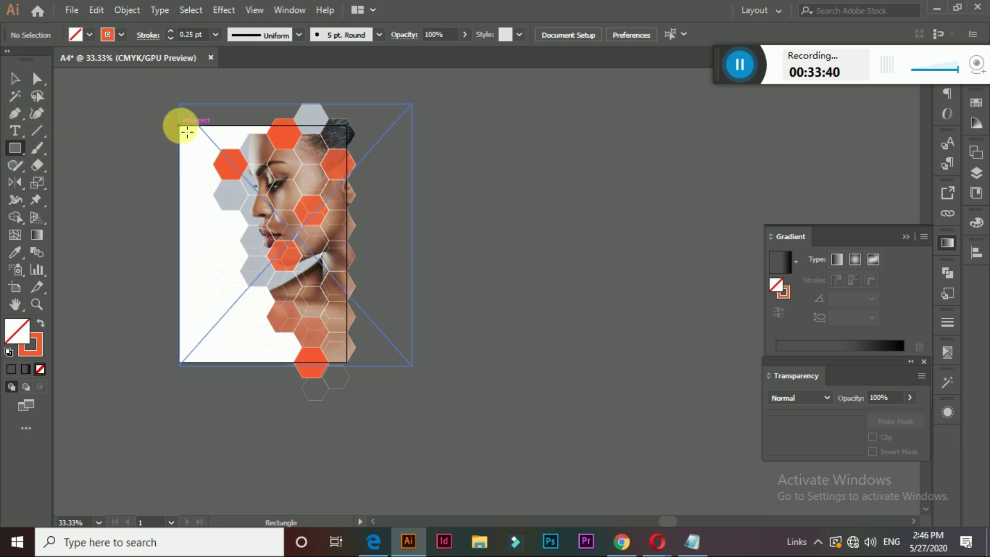
pyautogui.moveTo(186, 132); pyautogui.dragTo(353, 367)
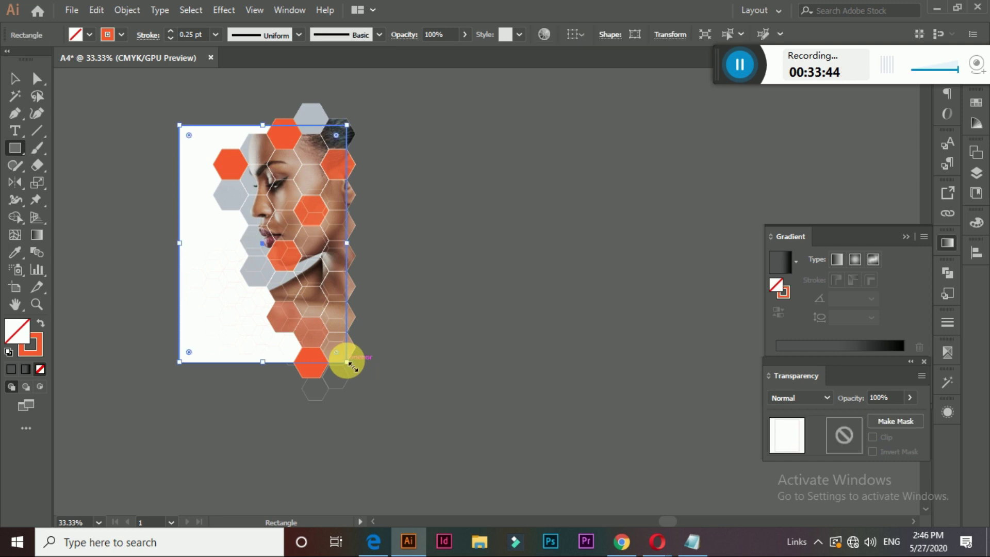
pyautogui.click(15, 78)
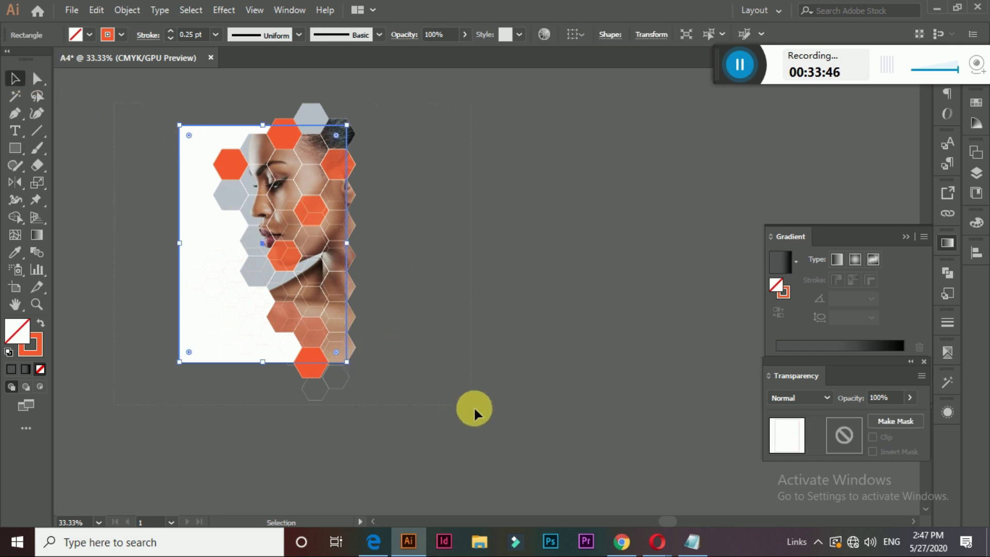
pyautogui.hotkey('ctrl', 'a')
pyautogui.rightClick(295, 174)
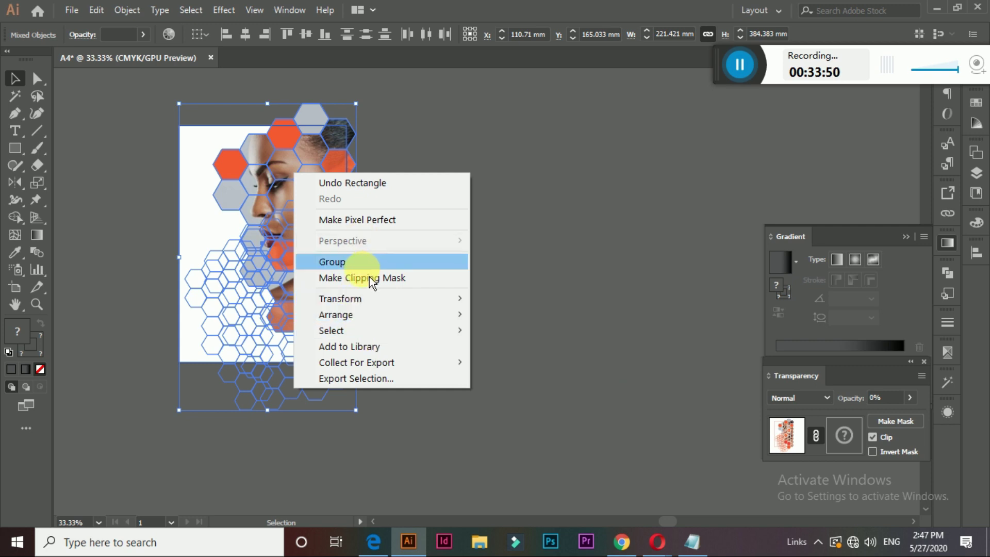
pyautogui.click(392, 278)
# Shift the clipped artwork slightly right and exit isolated editing of the clip group
pyautogui.click(490, 270)
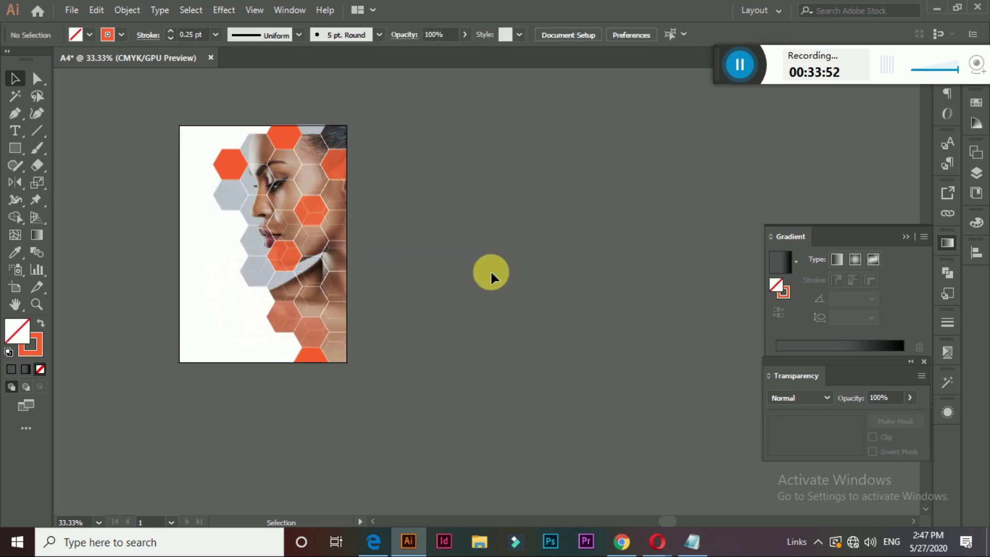
pyautogui.moveTo(278, 196)
pyautogui.mouseDown()
pyautogui.moveTo(376, 204)
pyautogui.moveTo(291, 202)
pyautogui.mouseUp()
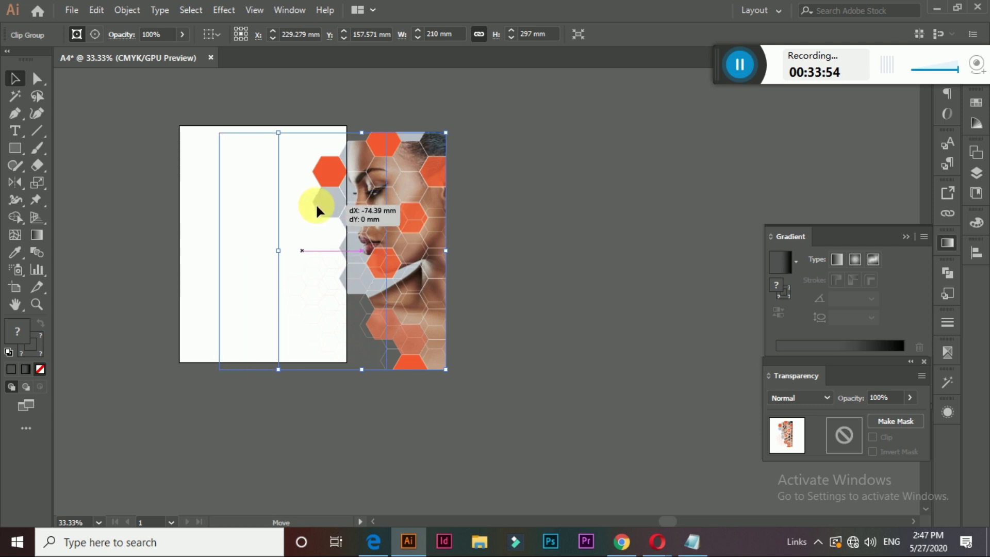
pyautogui.click(456, 249)
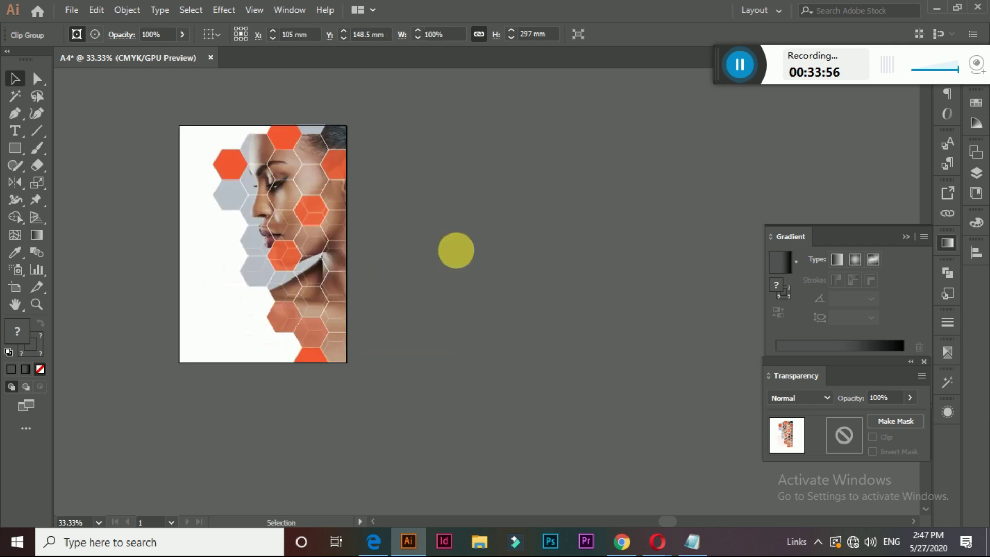
pyautogui.click(248, 315)
pyautogui.click(501, 289)
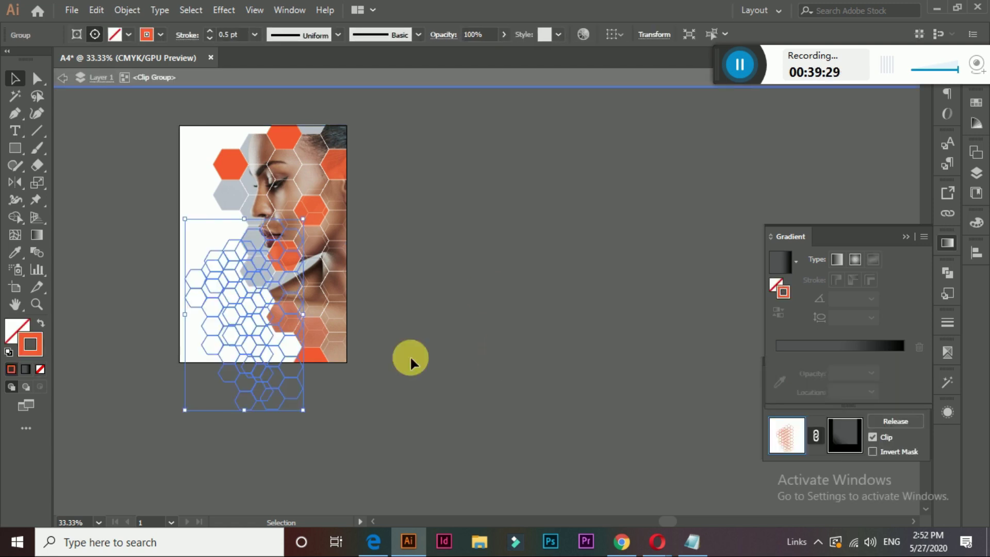
pyautogui.doubleClick(442, 326)
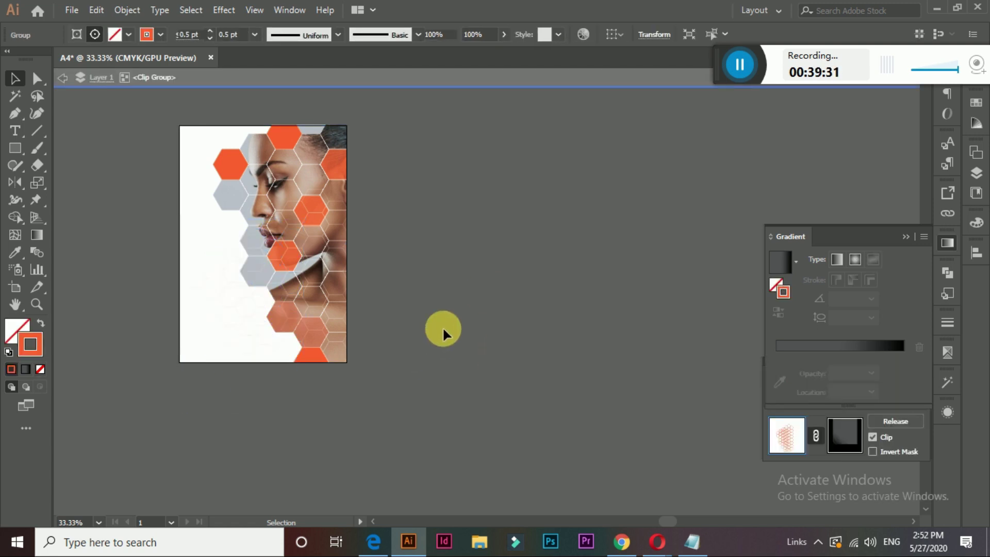
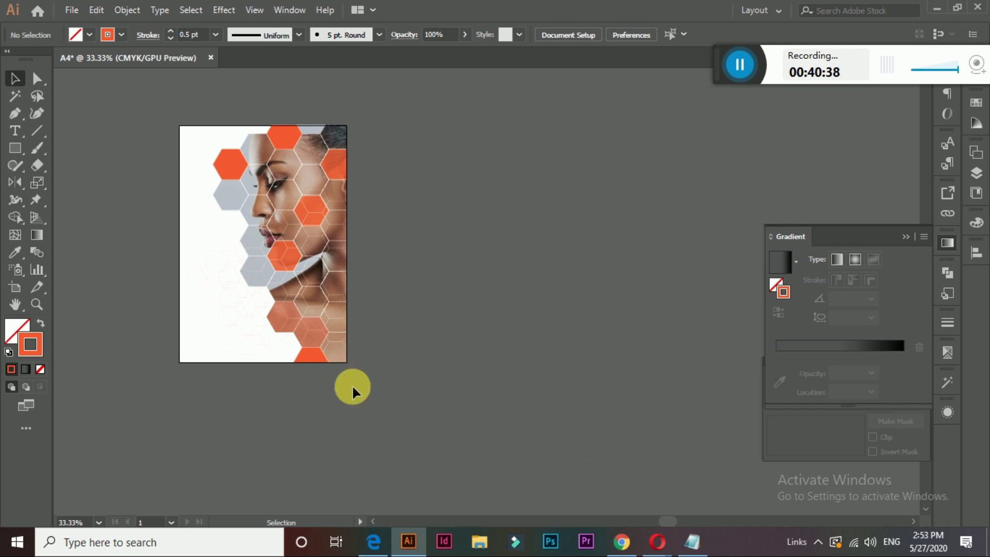
# Draw a six-sided polygon left of the flyer page and enlarge it
pyautogui.press('z')
pyautogui.click(383, 356)
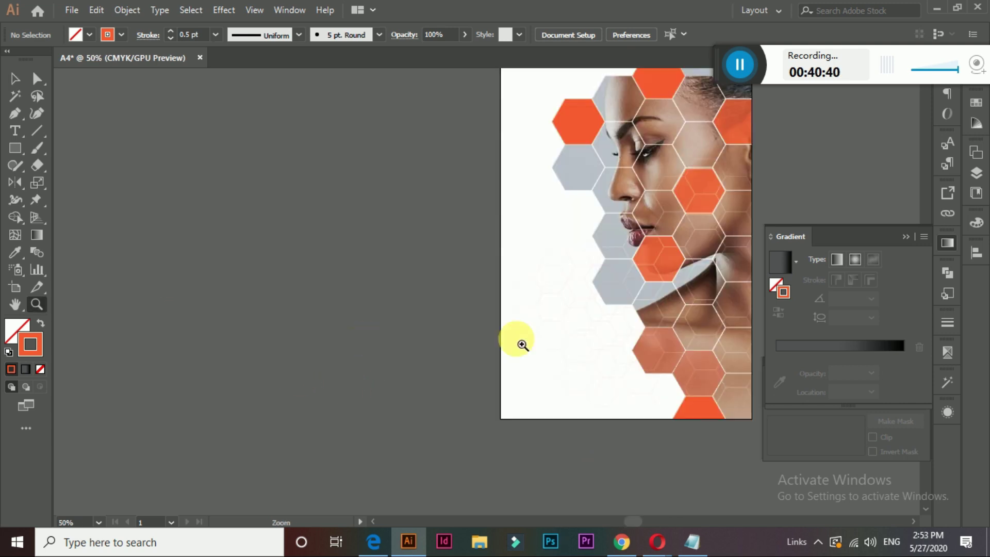
pyautogui.click(567, 330)
pyautogui.click(532, 280)
pyautogui.keyDown('alt'); pyautogui.click(464, 273); pyautogui.keyUp('alt')
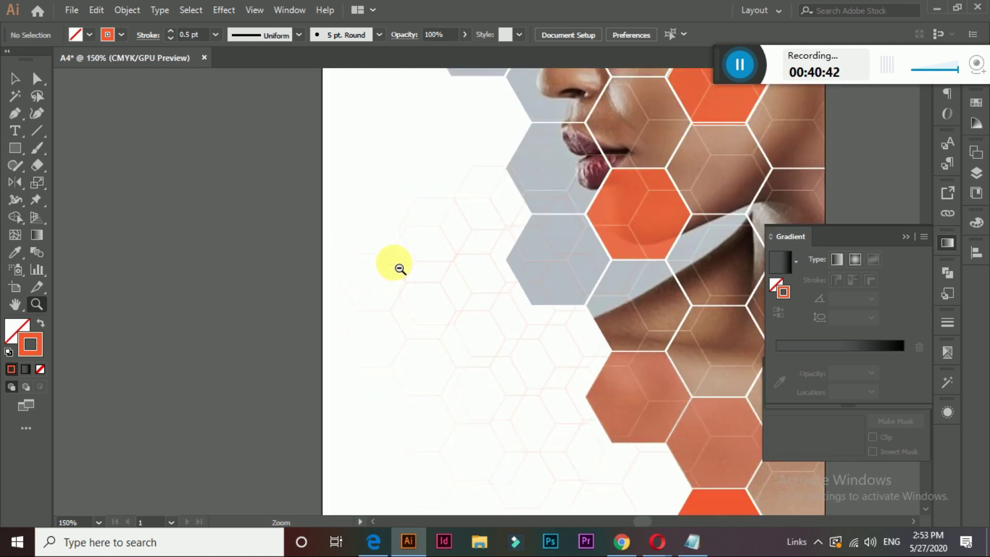
pyautogui.keyDown('alt'); pyautogui.click(408, 267); pyautogui.keyUp('alt')
pyautogui.moveTo(449, 274)
pyautogui.mouseDown()
pyautogui.moveTo(289, 312)
pyautogui.moveTo(248, 276)
pyautogui.mouseUp()
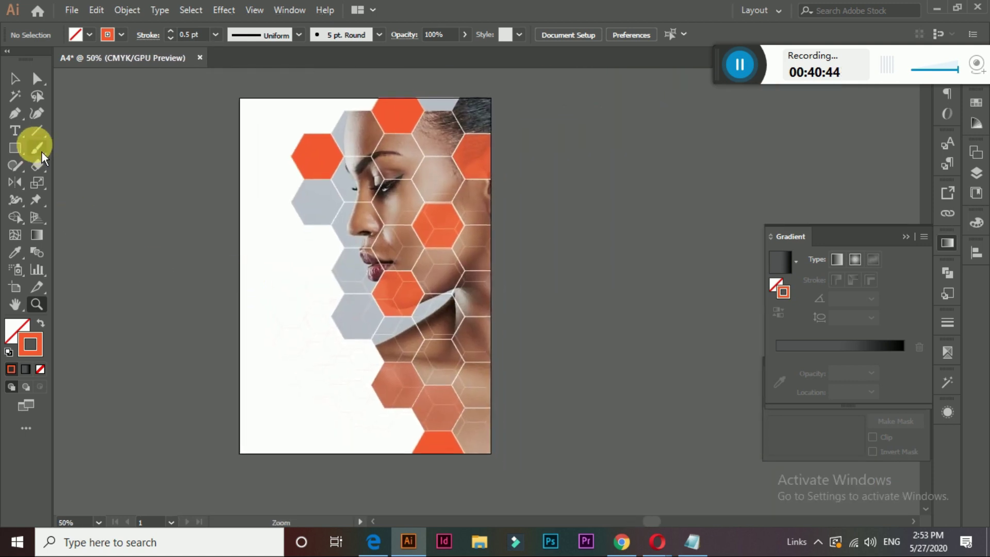
pyautogui.moveTo(17, 149); pyautogui.dragTo(78, 200)
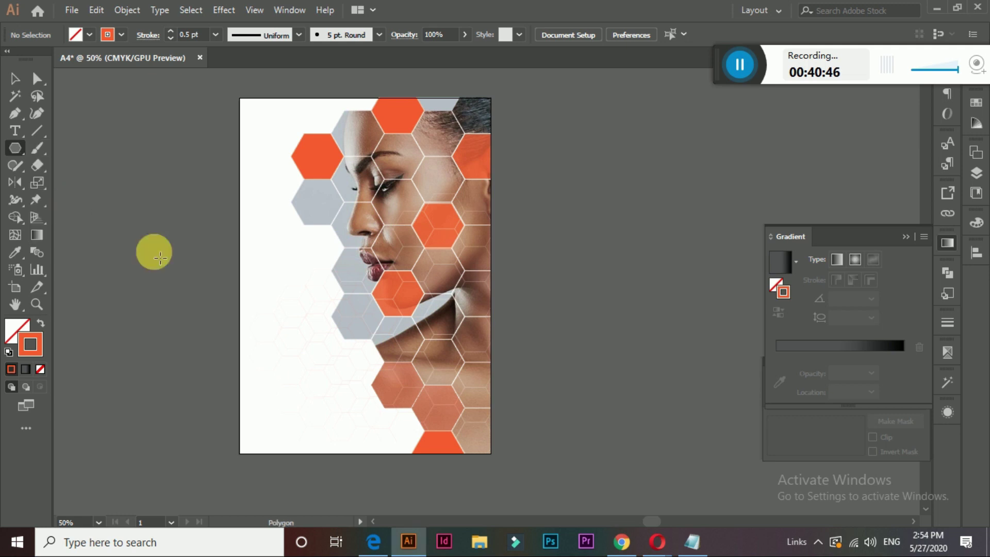
pyautogui.click(160, 259)
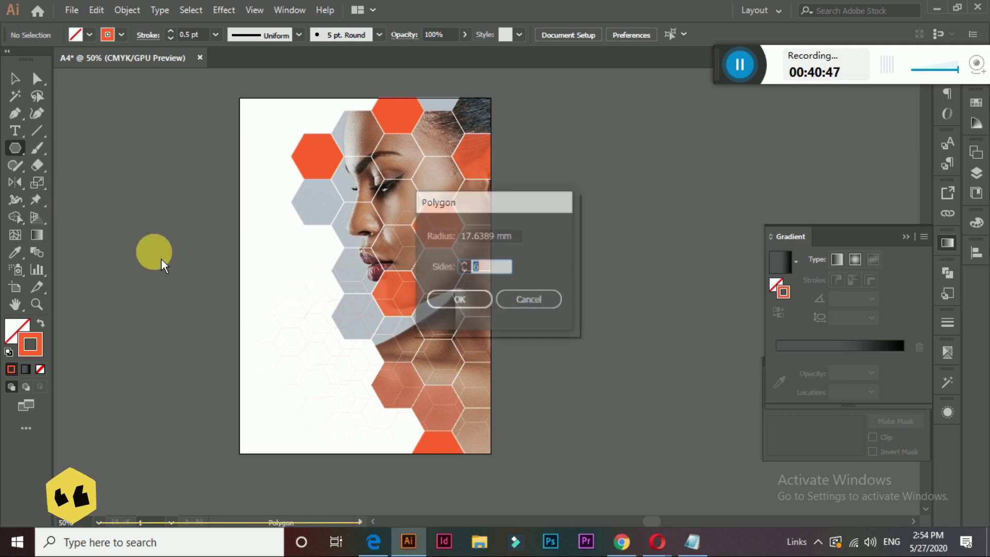
pyautogui.click(482, 308)
pyautogui.click(15, 78)
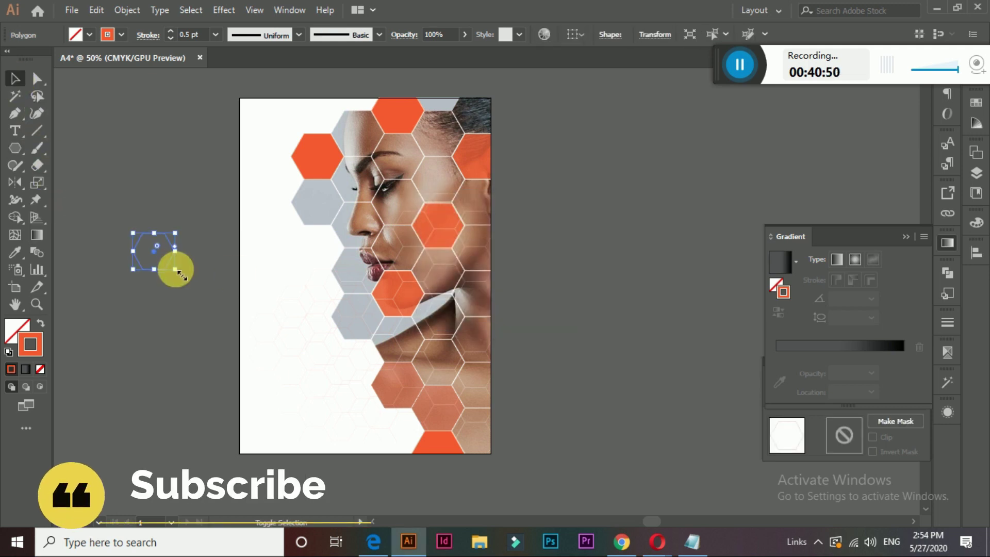
pyautogui.moveTo(175, 269); pyautogui.dragTo(325, 335)
# Flatten the hexagon vertically, move it to the page's left edge at lip level, and widen it
pyautogui.press('z')
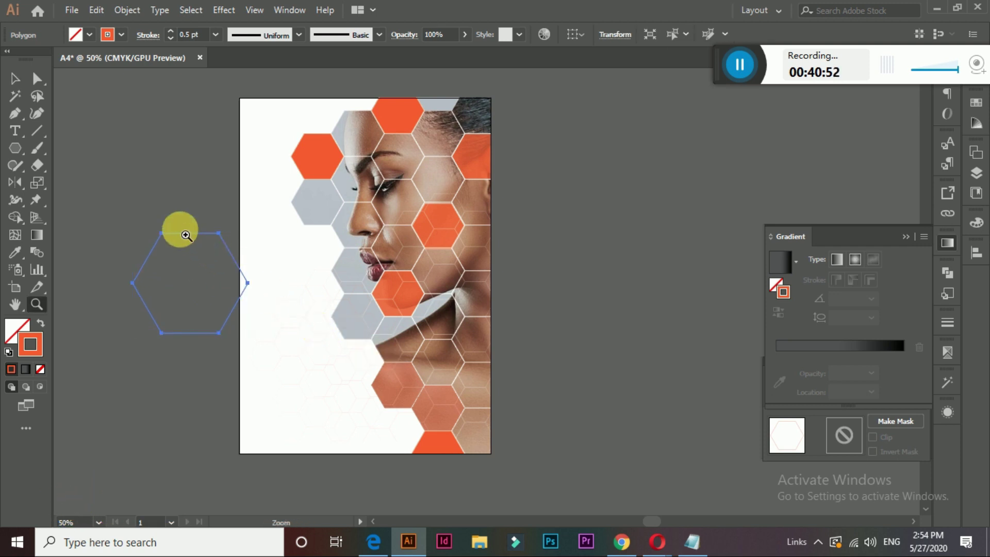
pyautogui.moveTo(186, 235)
pyautogui.mouseDown()
pyautogui.moveTo(261, 266)
pyautogui.moveTo(331, 349)
pyautogui.moveTo(293, 337)
pyautogui.mouseUp()
pyautogui.click(15, 78)
pyautogui.moveTo(193, 332); pyautogui.dragTo(190, 287)
pyautogui.moveTo(218, 163)
pyautogui.mouseDown()
pyautogui.moveTo(352, 194)
pyautogui.moveTo(417, 194)
pyautogui.mouseUp()
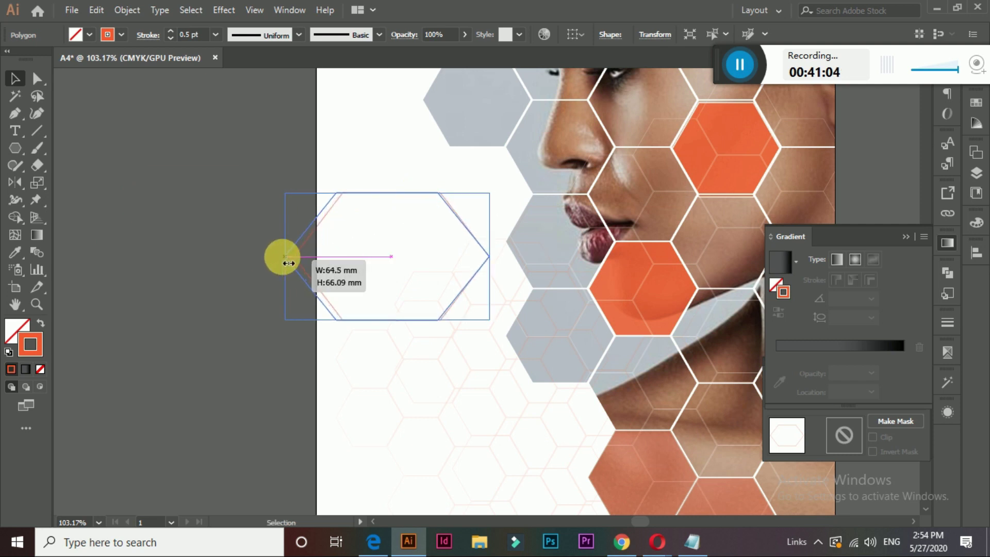
pyautogui.moveTo(301, 262); pyautogui.dragTo(277, 257)
pyautogui.press('a')
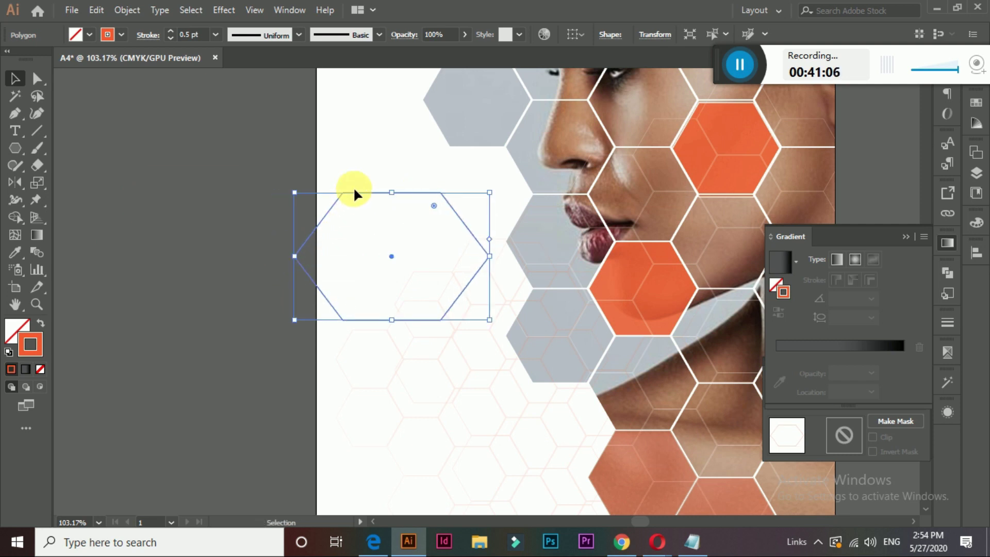
pyautogui.click(37, 79)
pyautogui.click(232, 240)
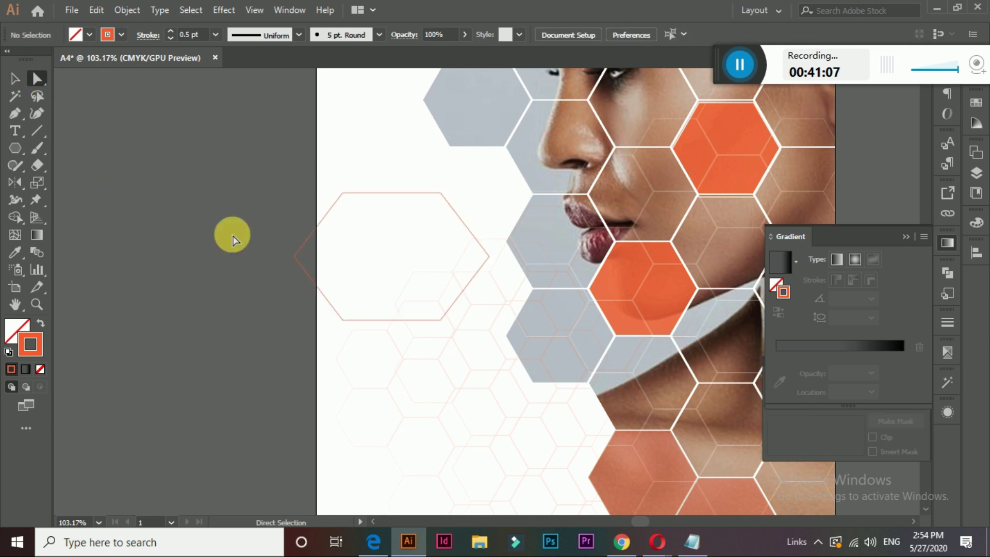
# Delete the hexagon's left anchor and pull its top-left and bottom-left points onto the page edge
pyautogui.click(294, 256)
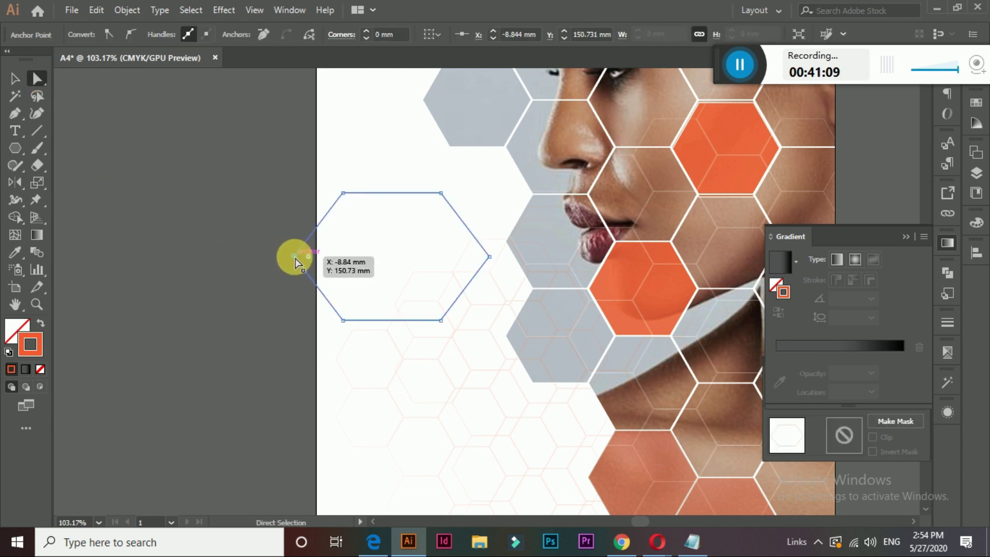
pyautogui.click(279, 258)
pyautogui.press('Delete')
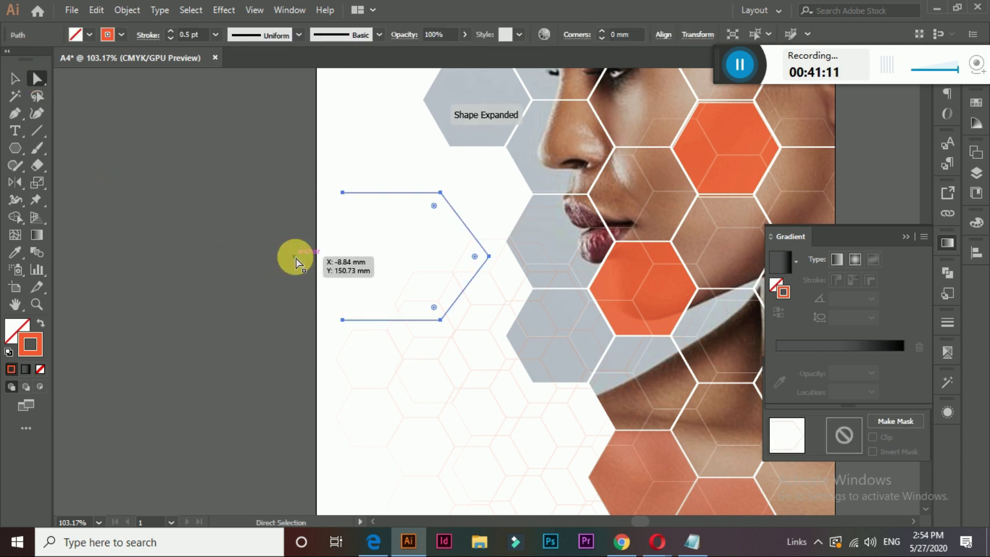
pyautogui.click(343, 192)
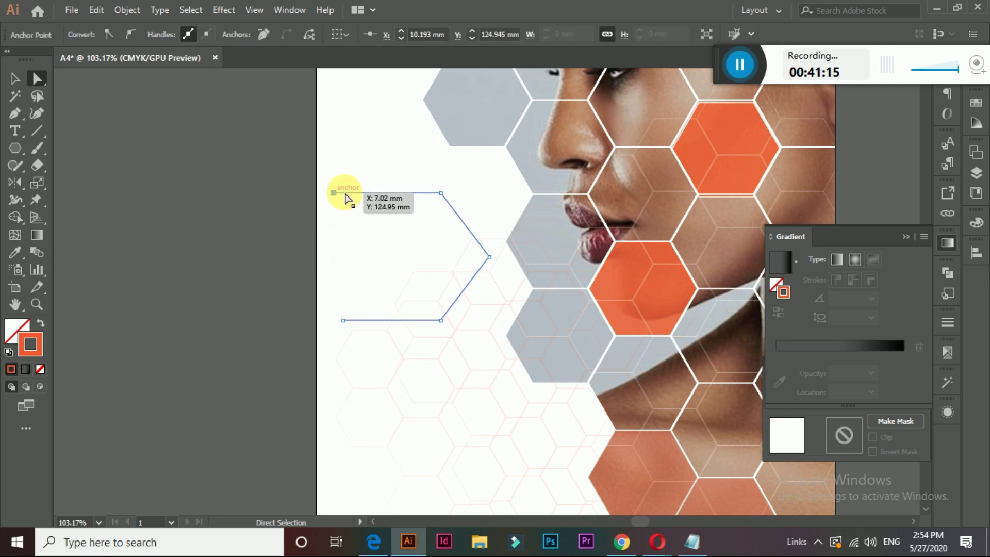
pyautogui.moveTo(343, 193); pyautogui.dragTo(306, 253)
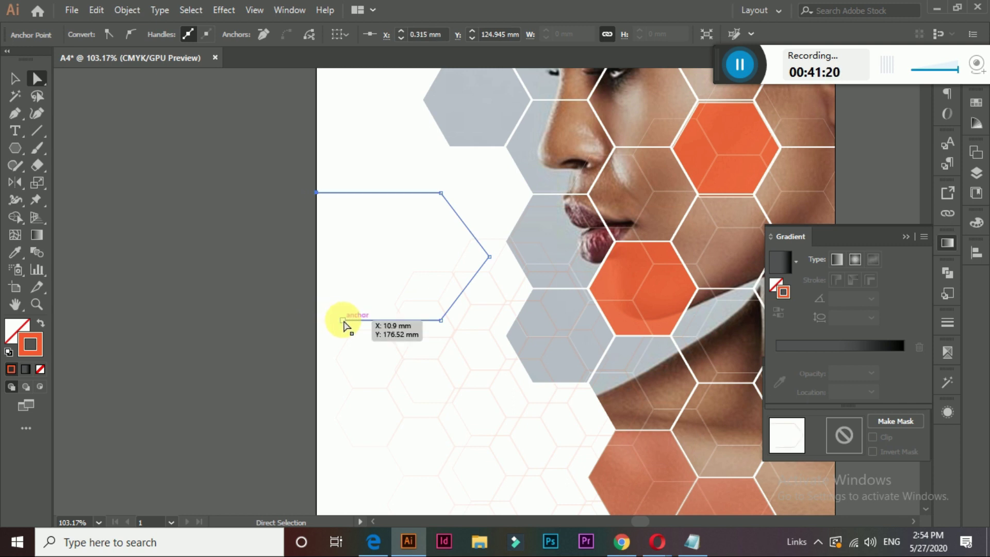
pyautogui.moveTo(343, 321); pyautogui.dragTo(314, 320)
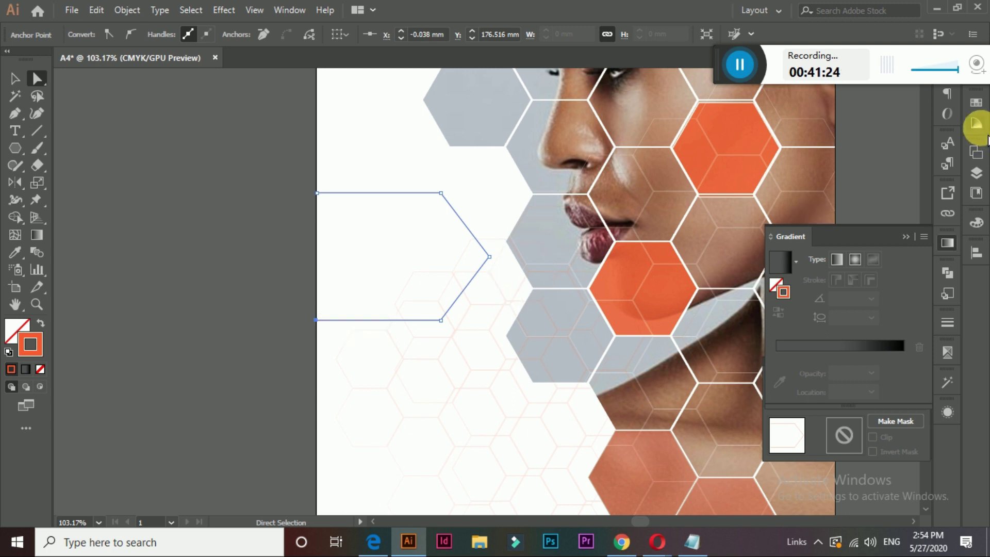
pyautogui.click(976, 102)
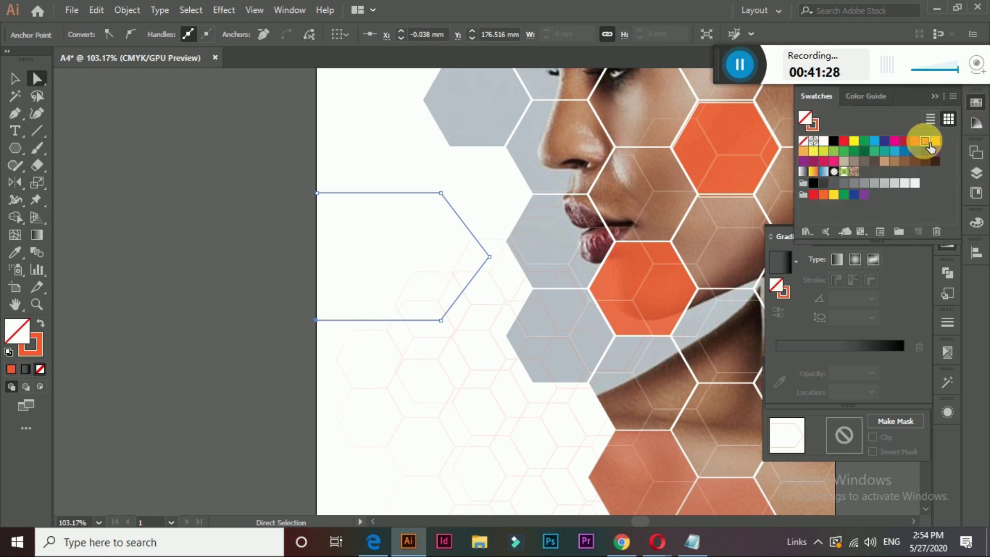
# Fill the banner shape with the orange swatch
pyautogui.click(925, 141)
pyautogui.click(14, 79)
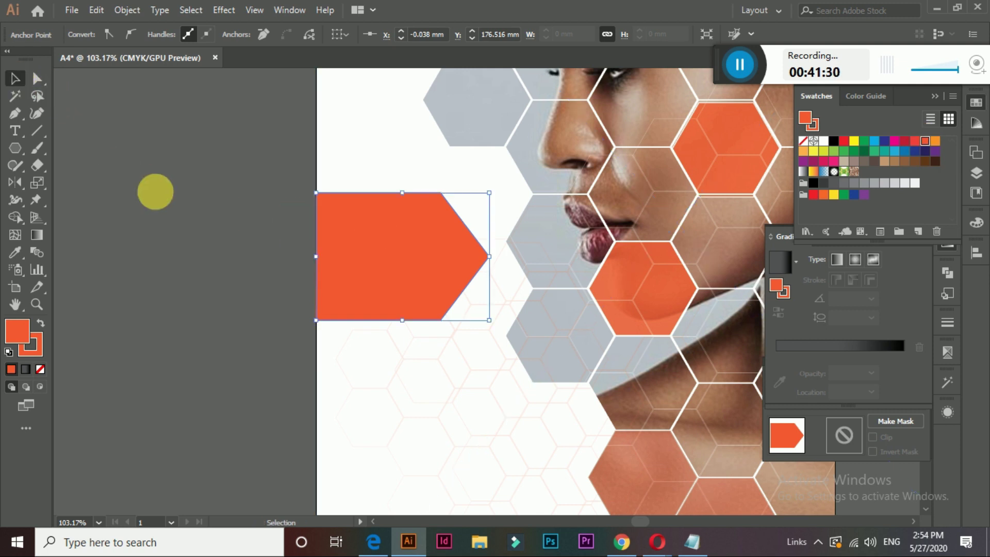
pyautogui.click(155, 192)
pyautogui.press('z')
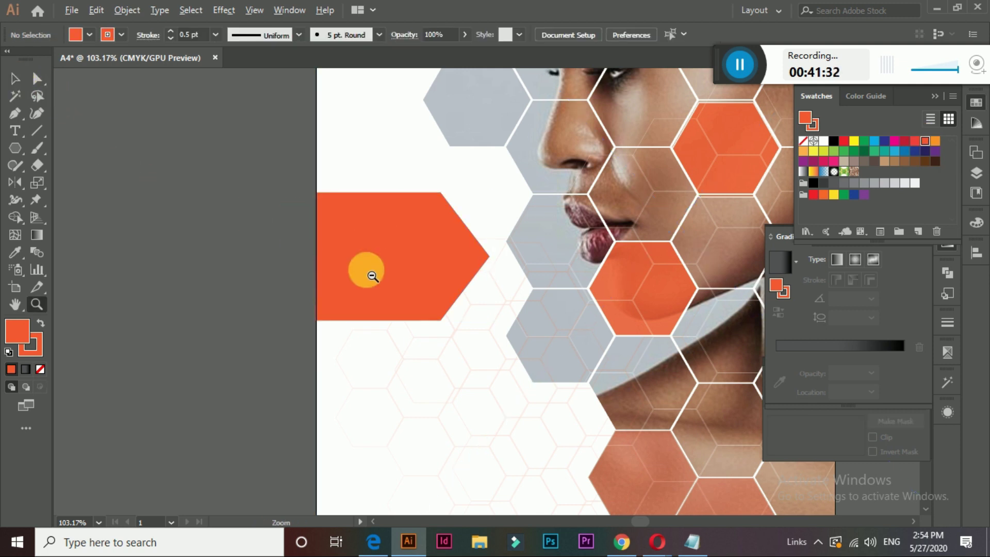
pyautogui.keyDown('alt'); pyautogui.click(367, 269); pyautogui.keyUp('alt')
pyautogui.keyDown('alt'); pyautogui.click(519, 292); pyautogui.keyUp('alt')
pyautogui.moveTo(504, 304); pyautogui.dragTo(376, 270)
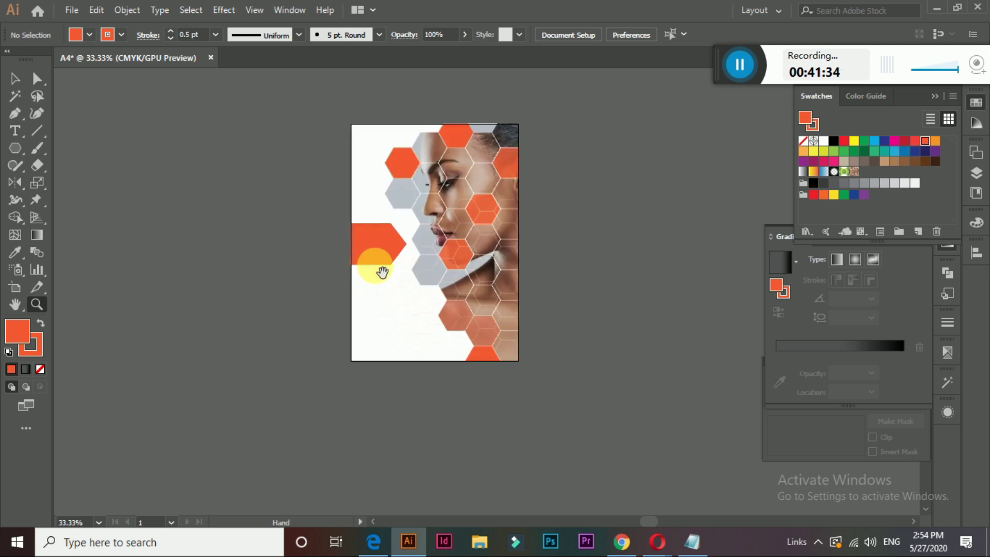
pyautogui.click(376, 270)
# Nudge the orange banner down two arrow-key steps, then zoom toward the page's lower part
pyautogui.click(14, 80)
pyautogui.click(485, 273)
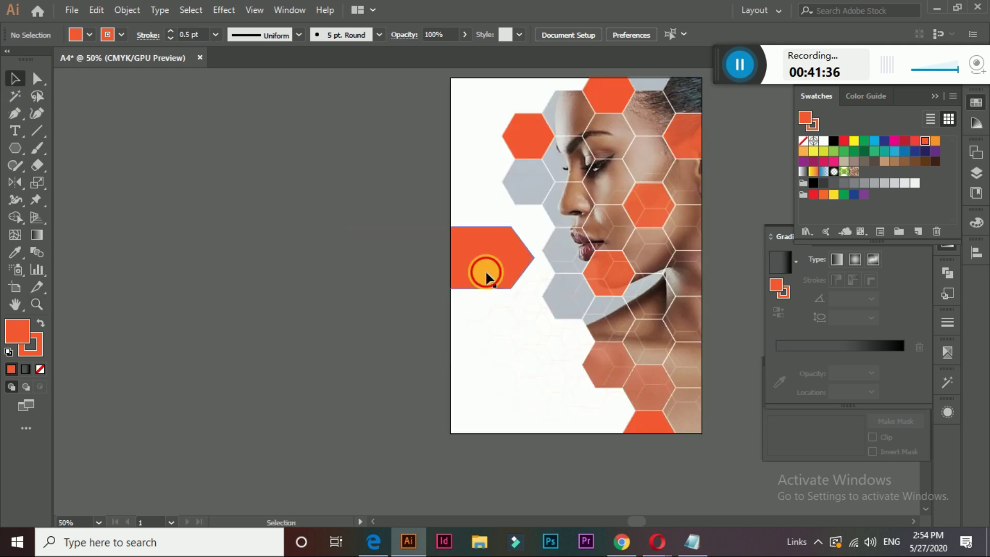
pyautogui.press('Down')
pyautogui.press('Down')
pyautogui.press('Down')
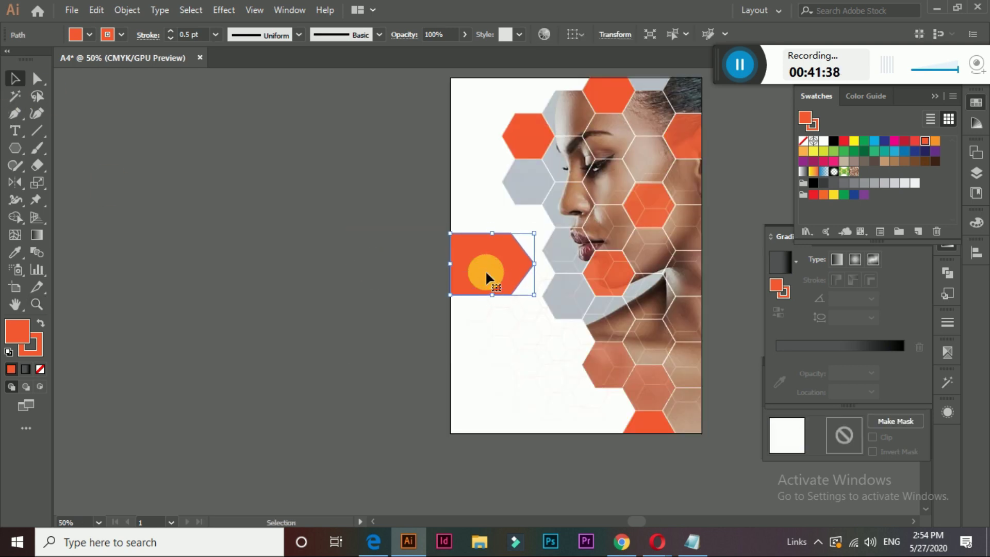
pyautogui.press('Down')
pyautogui.press('Down')
pyautogui.press('Down')
pyautogui.press('Down')
pyautogui.press('Down')
pyautogui.press('Down')
pyautogui.press('Down')
pyautogui.press('Down')
pyautogui.press('Down')
pyautogui.click(333, 298)
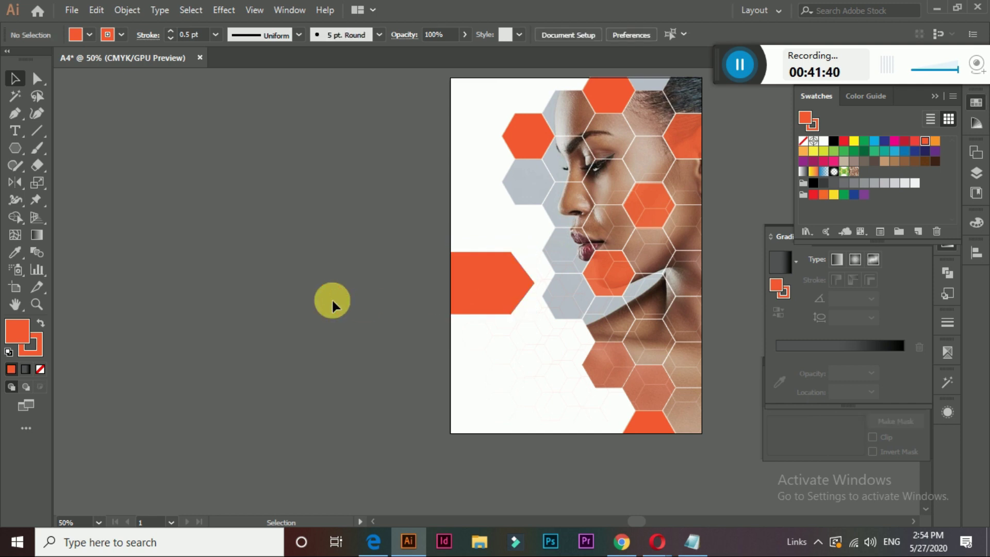
pyautogui.press('space')
pyautogui.moveTo(357, 309); pyautogui.dragTo(221, 320)
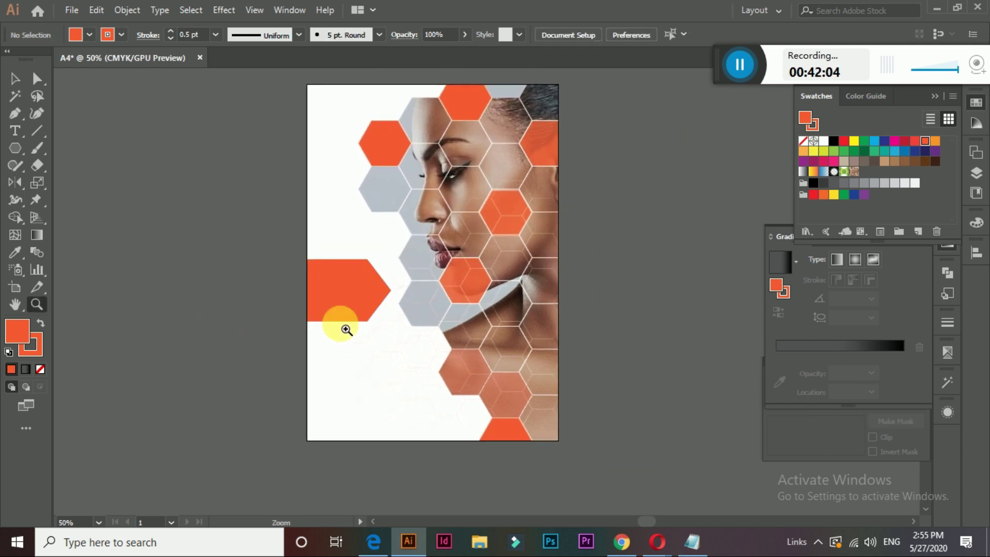
pyautogui.moveTo(343, 325)
pyautogui.mouseDown()
pyautogui.moveTo(446, 416)
pyautogui.moveTo(427, 319)
pyautogui.mouseUp()
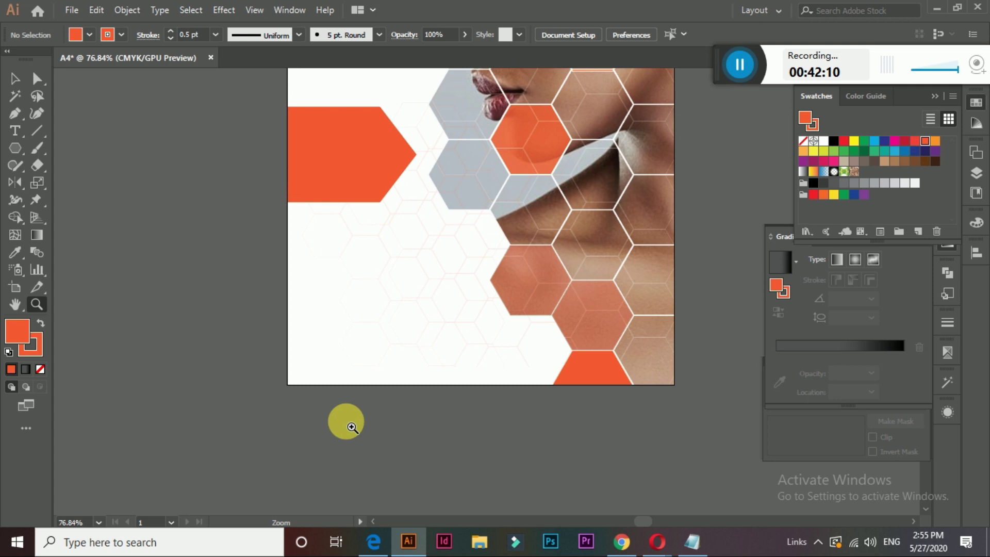
# Add a FLYER DESIGN text line below the artboard and scale it up to about 35.69 pt
pyautogui.press('t')
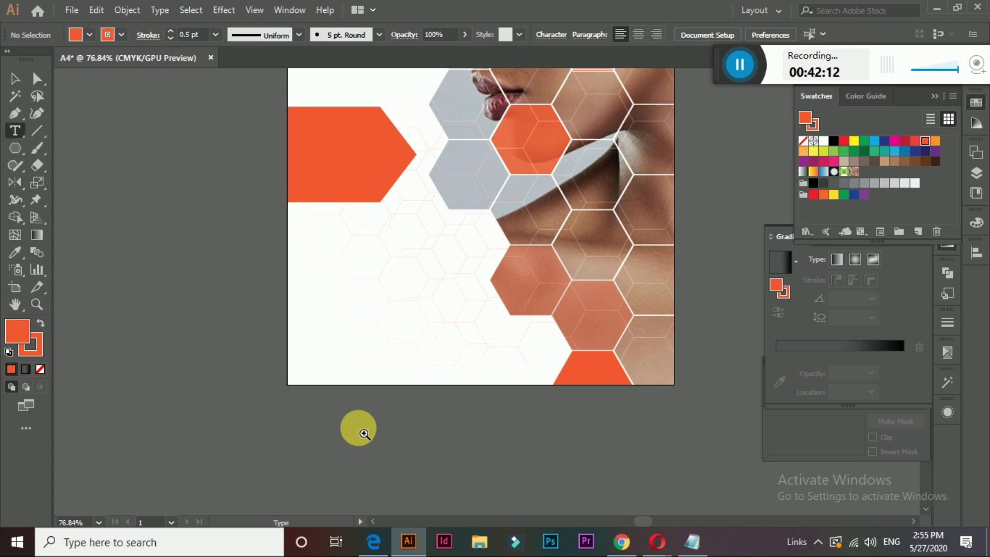
pyautogui.click(361, 432)
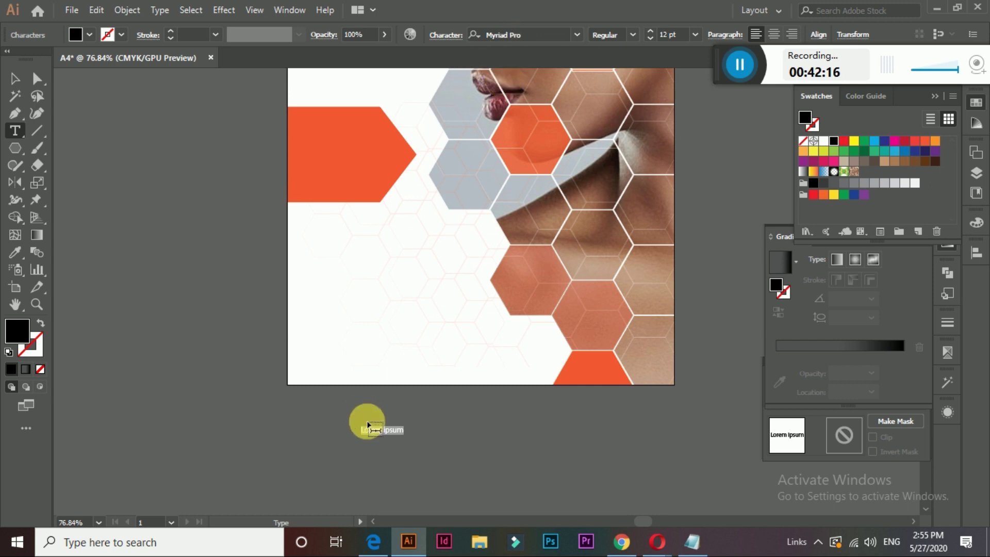
pyautogui.write('FLYER DESIGN')
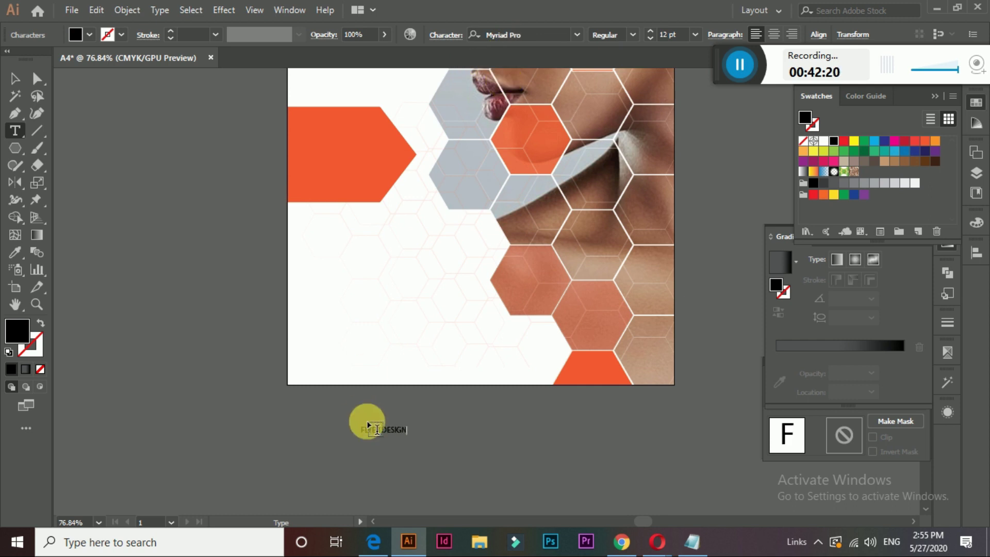
pyautogui.click(15, 78)
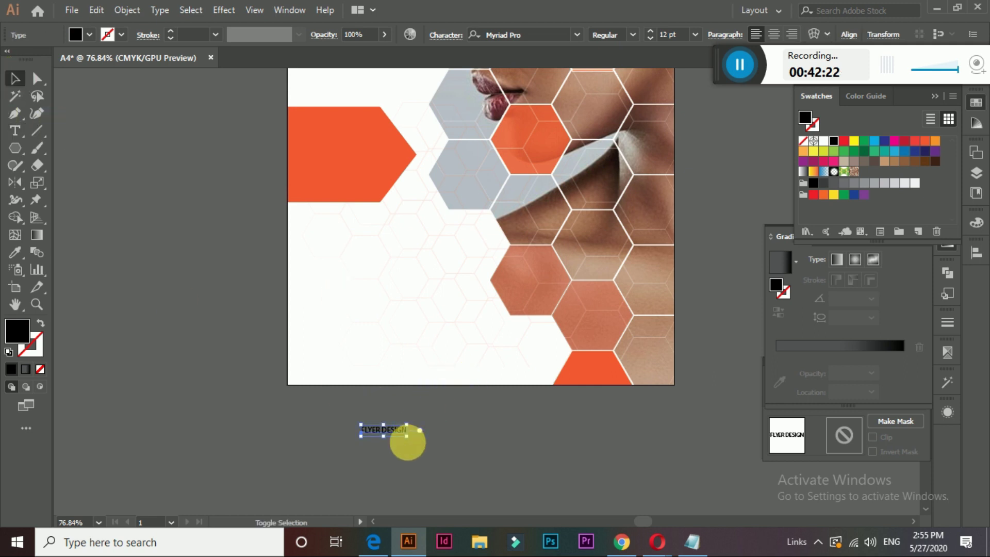
pyautogui.moveTo(412, 444)
pyautogui.mouseDown()
pyautogui.moveTo(465, 441)
pyautogui.moveTo(443, 434)
pyautogui.mouseUp()
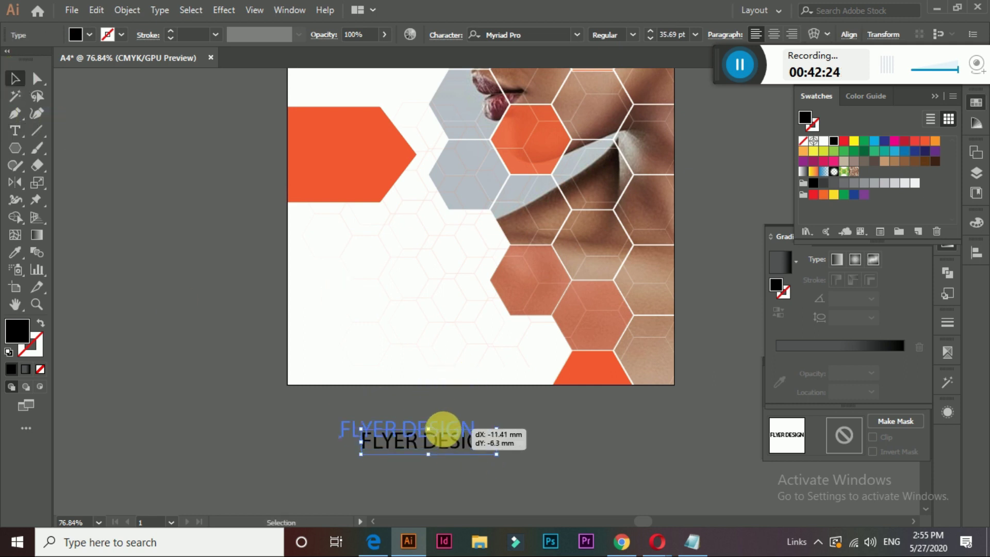
pyautogui.click(515, 36)
# Apply Helvetica LT Std Black Condensed and move FLYER DESIGN onto the page below the orange banner
pyautogui.write('h')
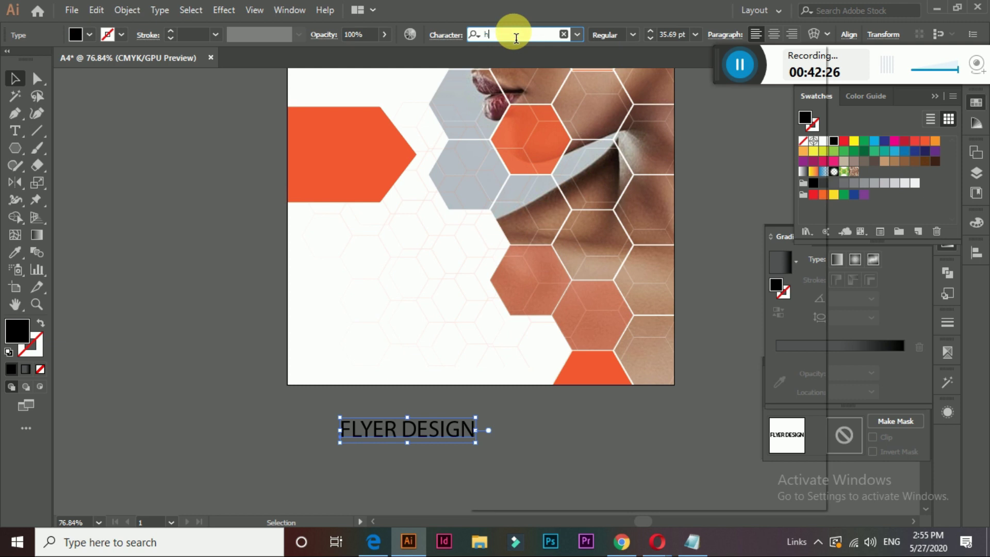
pyautogui.write('elv')
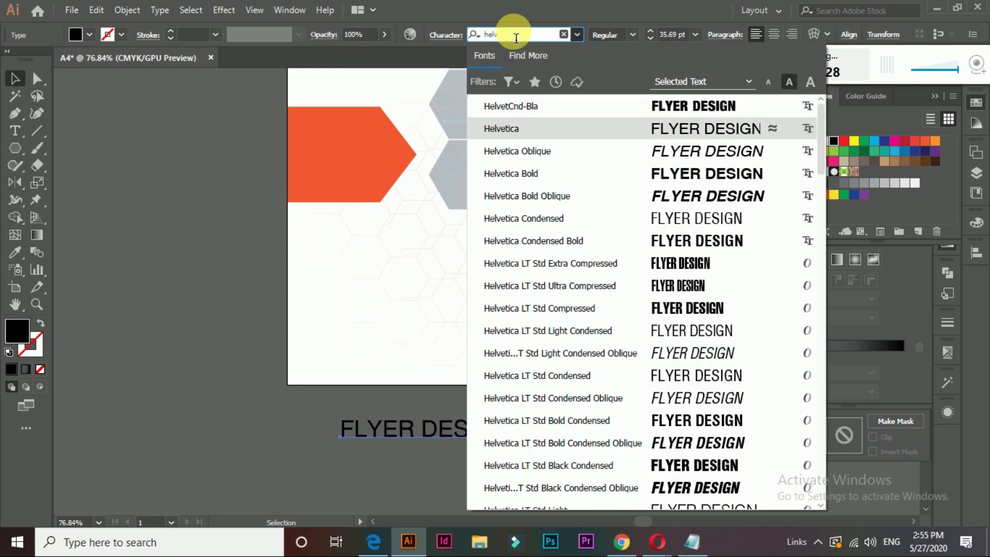
pyautogui.press('Down')
pyautogui.press('Down')
pyautogui.press('Down')
pyautogui.press('Down')
pyautogui.press('Down')
pyautogui.press('Down')
pyautogui.press('Down')
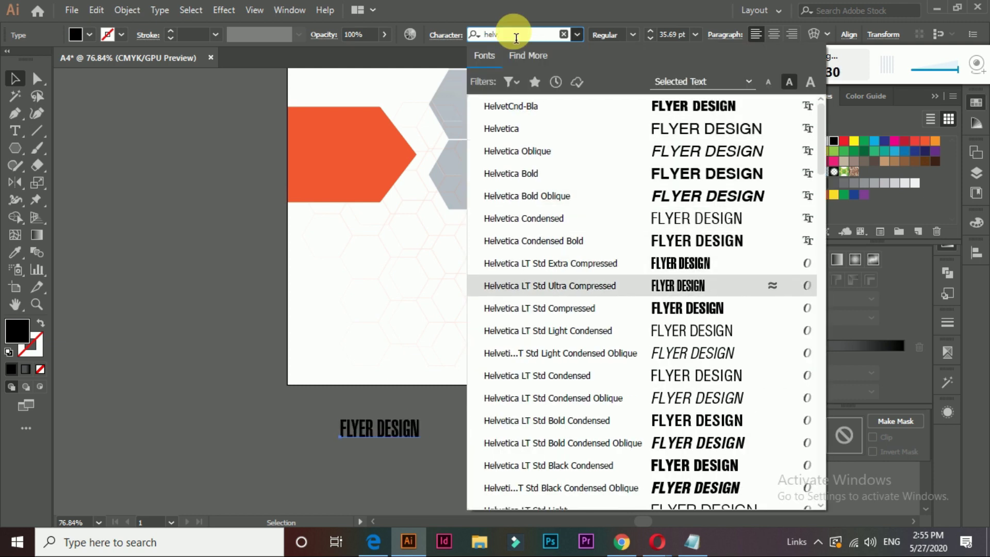
pyautogui.press('Down')
pyautogui.press('Down')
pyautogui.press('Down')
pyautogui.press('Down')
pyautogui.press('Down')
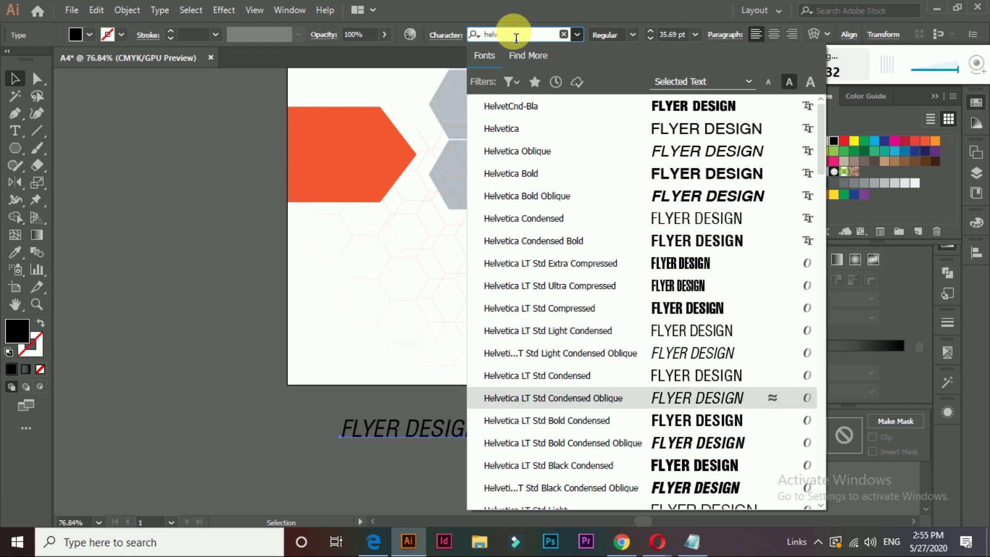
pyautogui.press('Down')
pyautogui.press('Down')
pyautogui.press('Down')
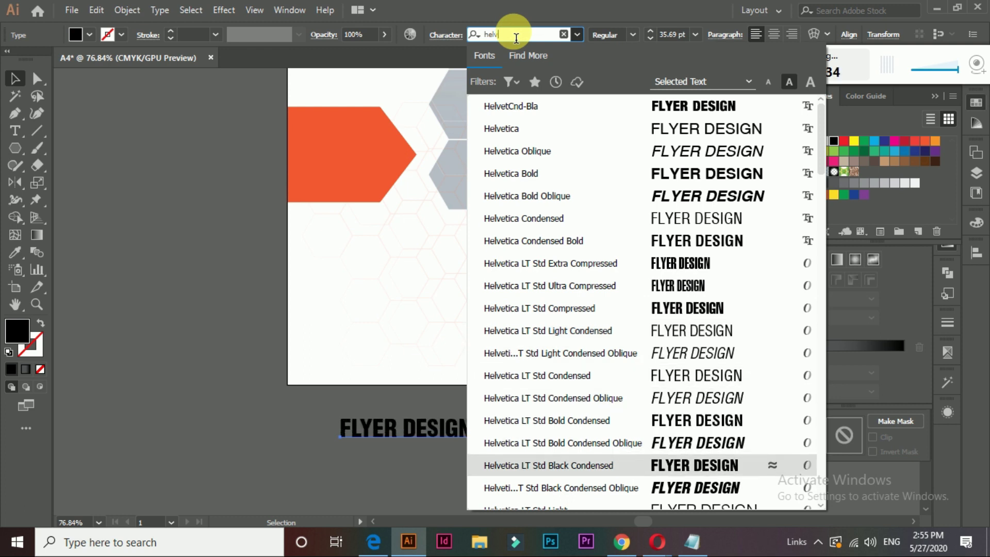
pyautogui.press('Return')
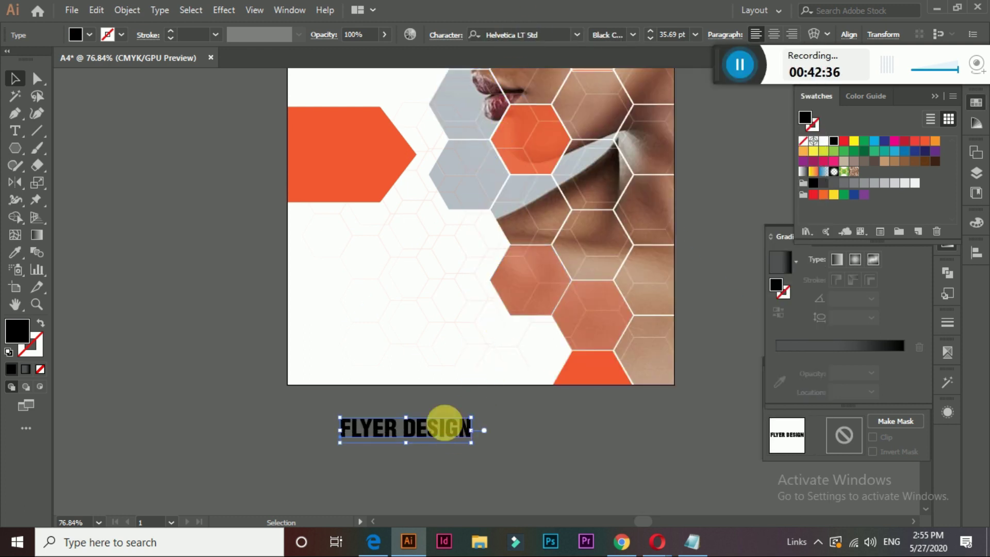
pyautogui.moveTo(445, 422); pyautogui.dragTo(412, 236)
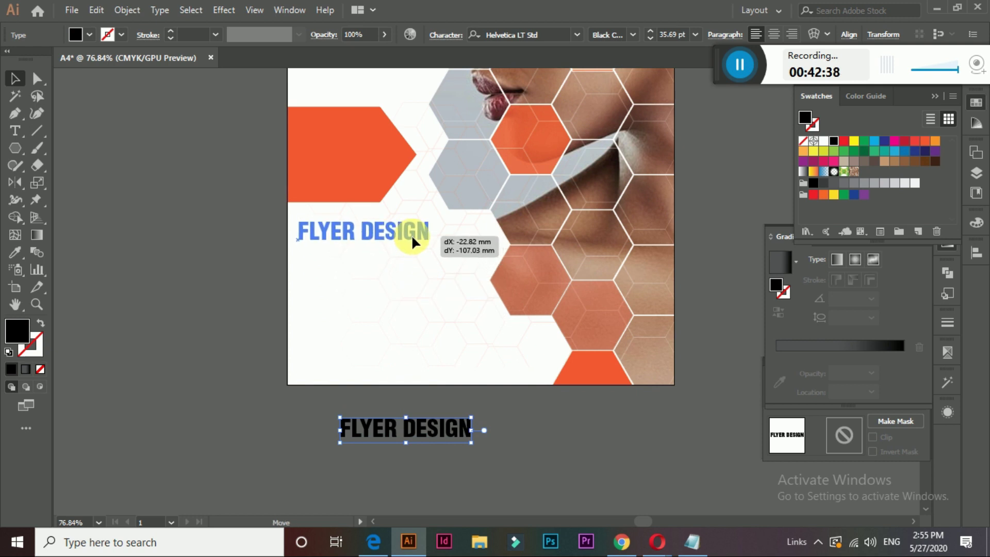
pyautogui.moveTo(412, 234)
pyautogui.mouseDown()
pyautogui.moveTo(414, 250)
pyautogui.moveTo(416, 236)
pyautogui.mouseUp()
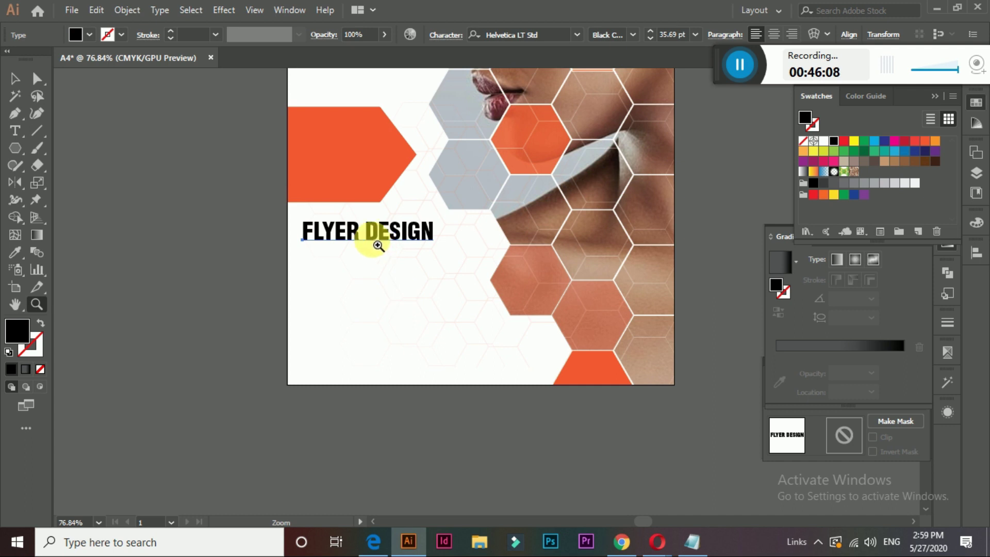
# Change the FLYER DESIGN text's font to Roboto Regular
pyautogui.press('t')
pyautogui.tripleClick(375, 246)
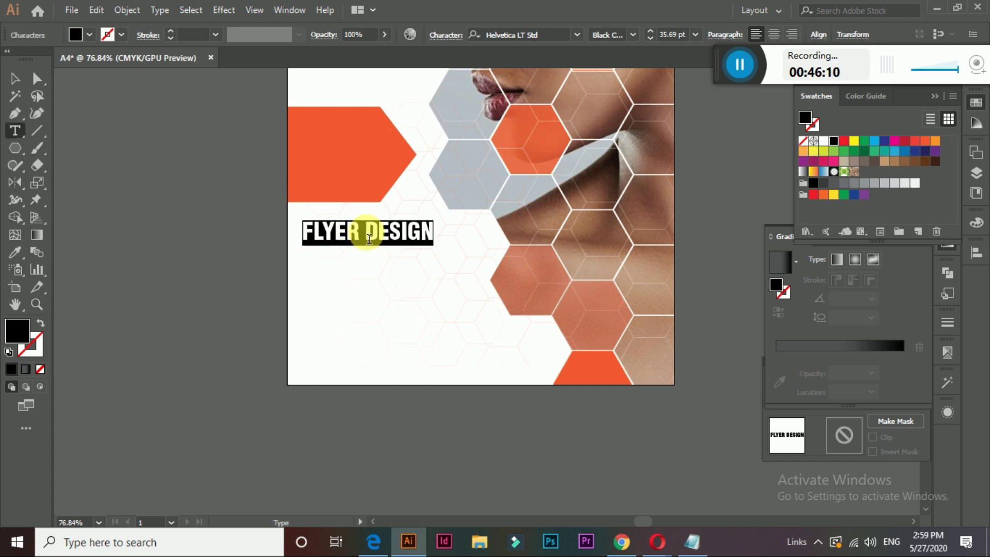
pyautogui.click(507, 35)
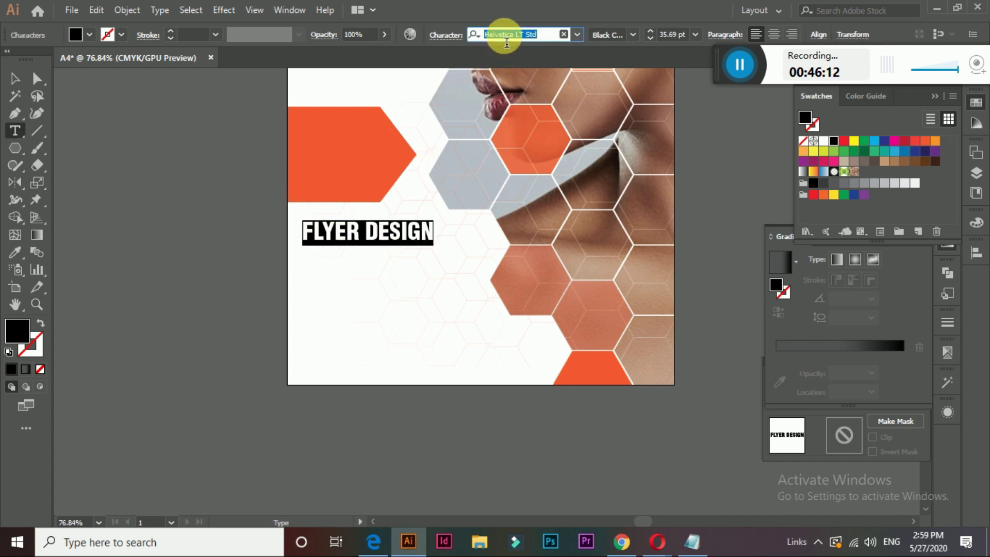
pyautogui.write('ra')
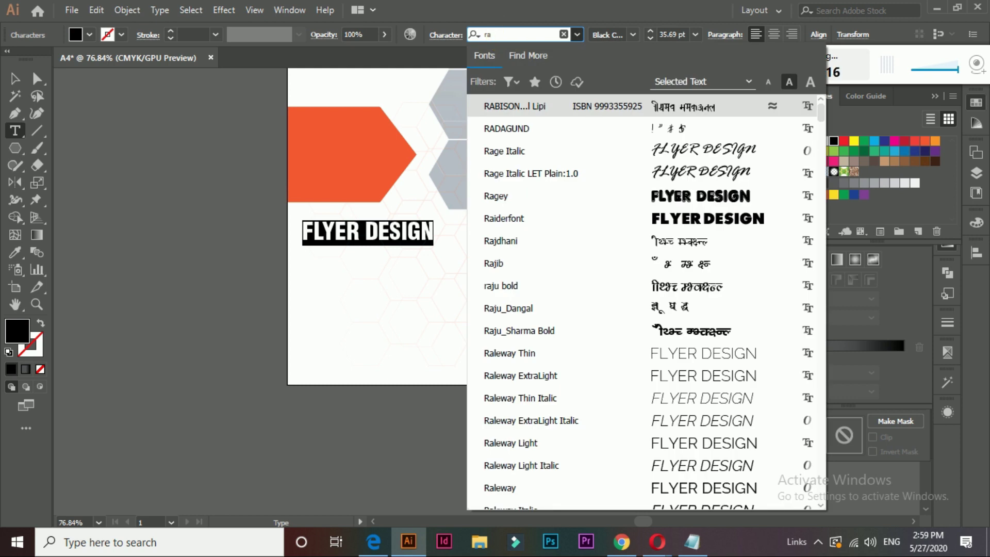
pyautogui.write('bo')
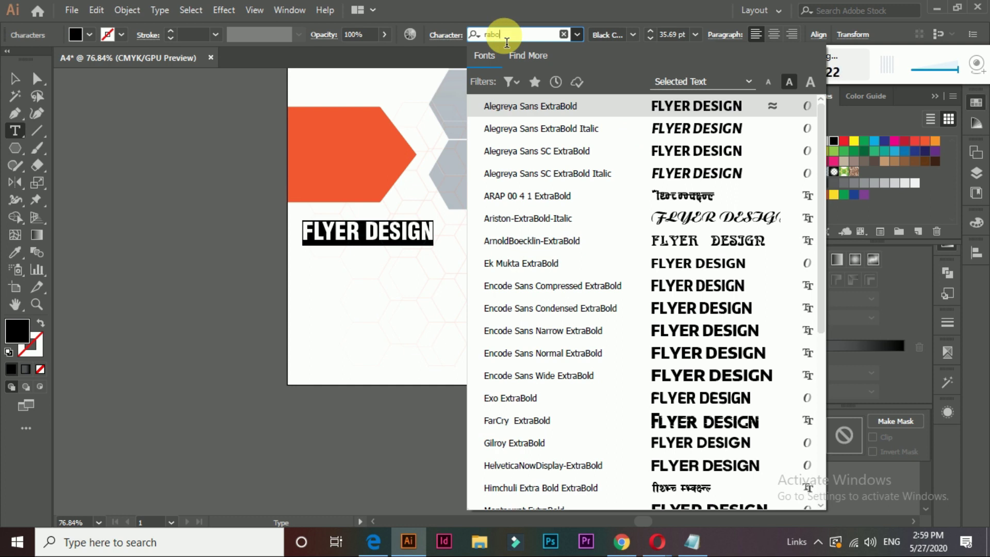
pyautogui.write('t')
pyautogui.press('BackSpace')
pyautogui.press('BackSpace')
pyautogui.press('BackSpace')
pyautogui.press('BackSpace')
pyautogui.press('BackSpace')
pyautogui.write('ob')
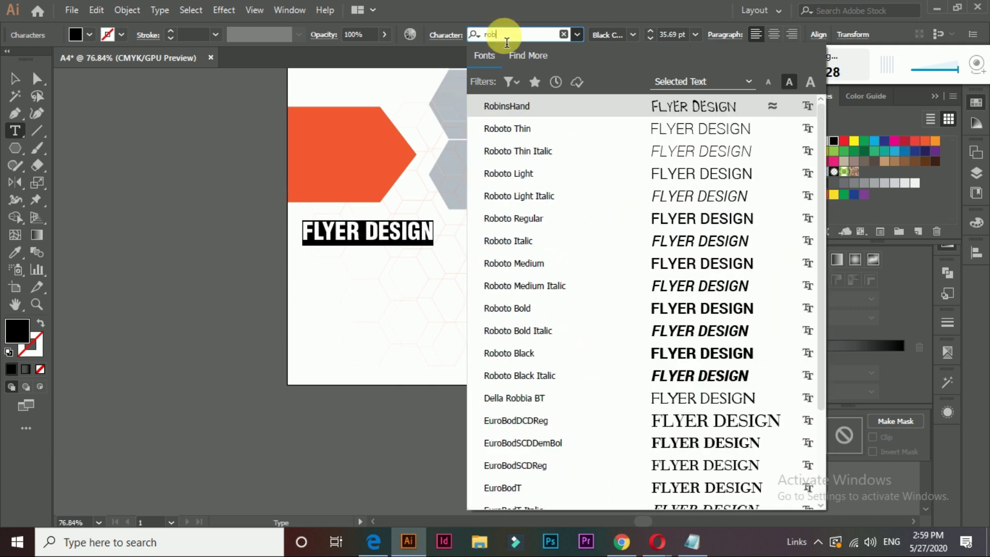
pyautogui.press('Down')
pyautogui.press('Return')
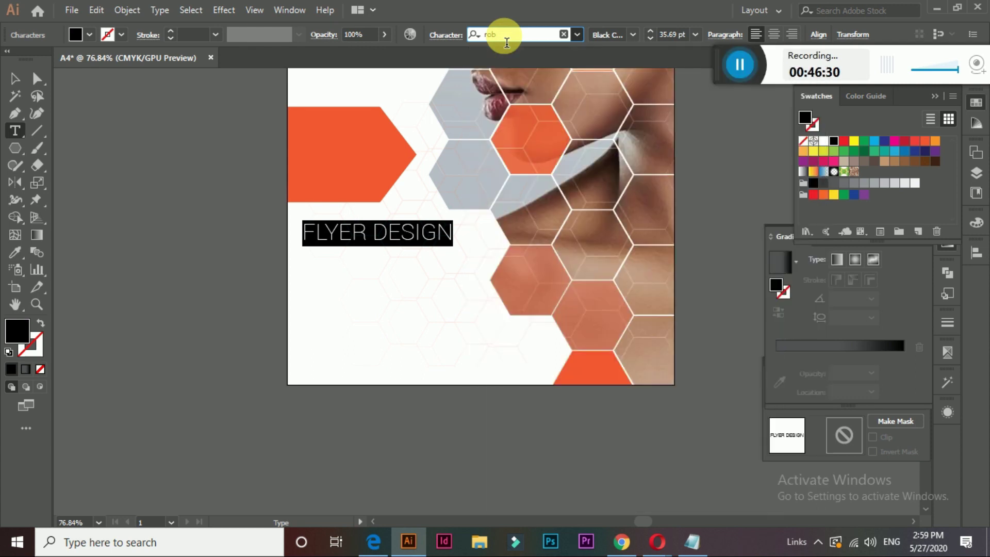
pyautogui.click(635, 35)
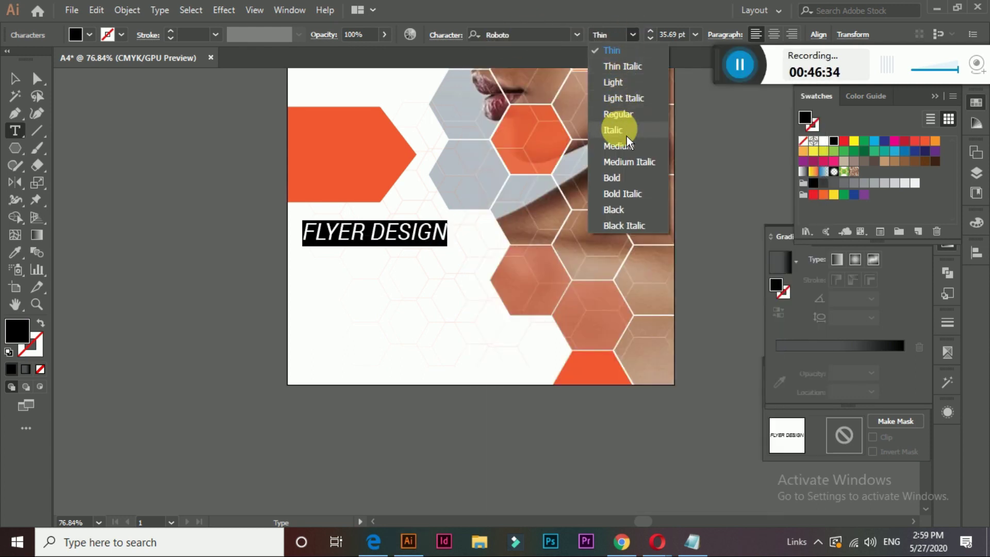
pyautogui.click(619, 114)
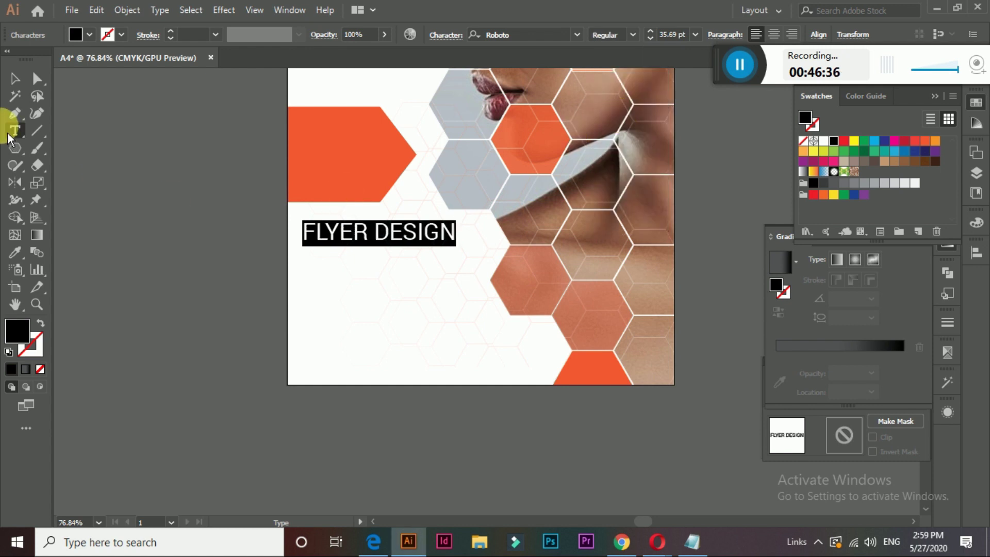
pyautogui.click(15, 78)
# Duplicate the heading into three stacked FLYER DESIGN lines and set the middle line to Roboto Bold
pyautogui.moveTo(382, 235); pyautogui.dragTo(388, 289)
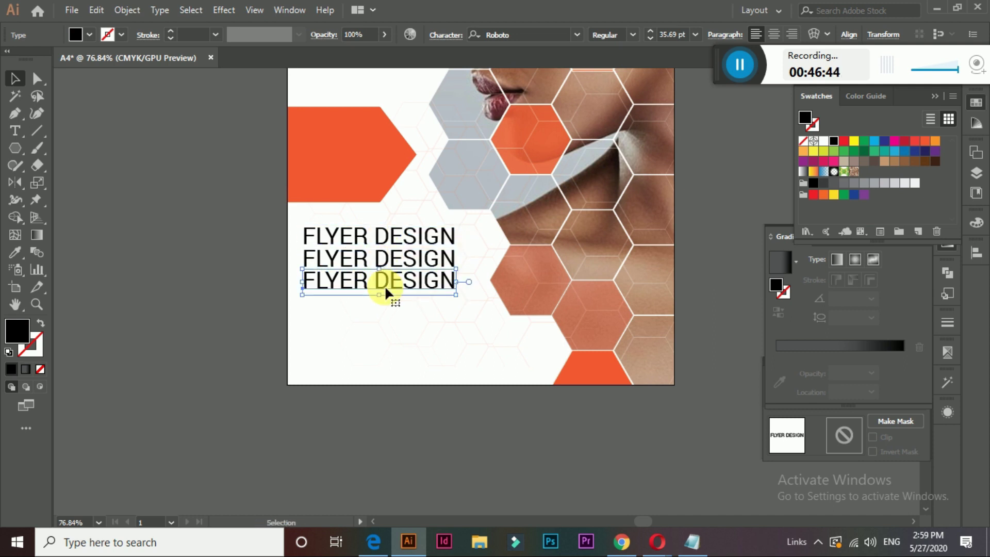
pyautogui.doubleClick(385, 286)
pyautogui.tripleClick(366, 284)
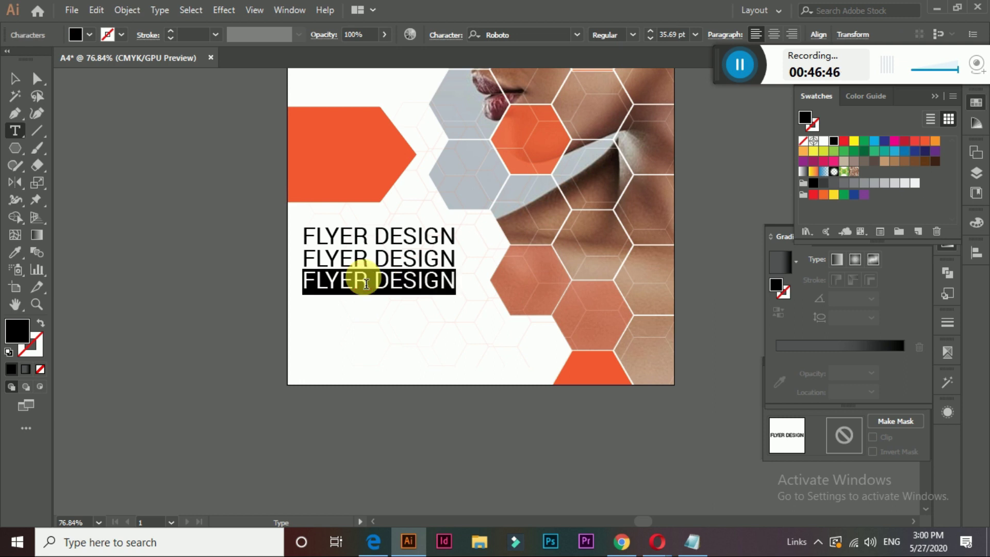
pyautogui.tripleClick(365, 234)
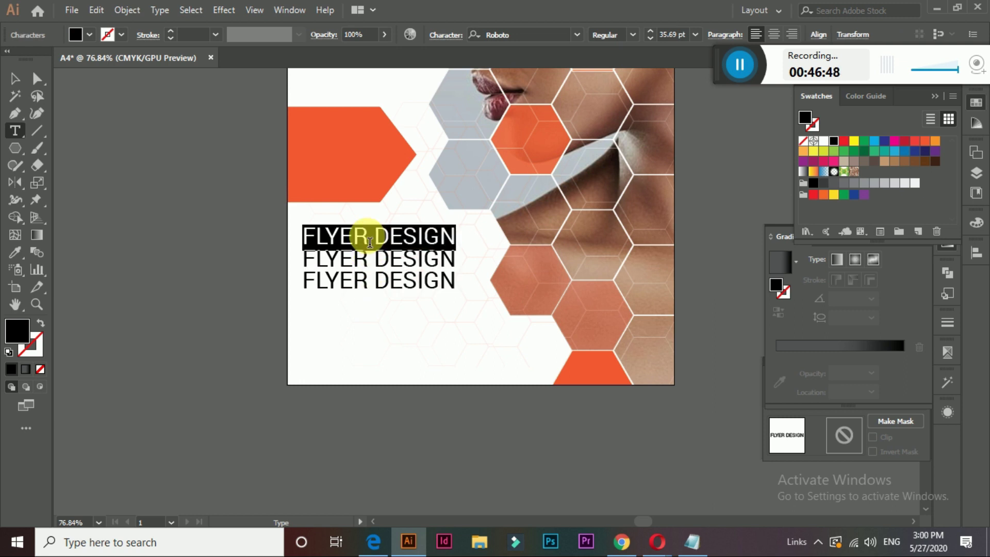
pyautogui.click(15, 79)
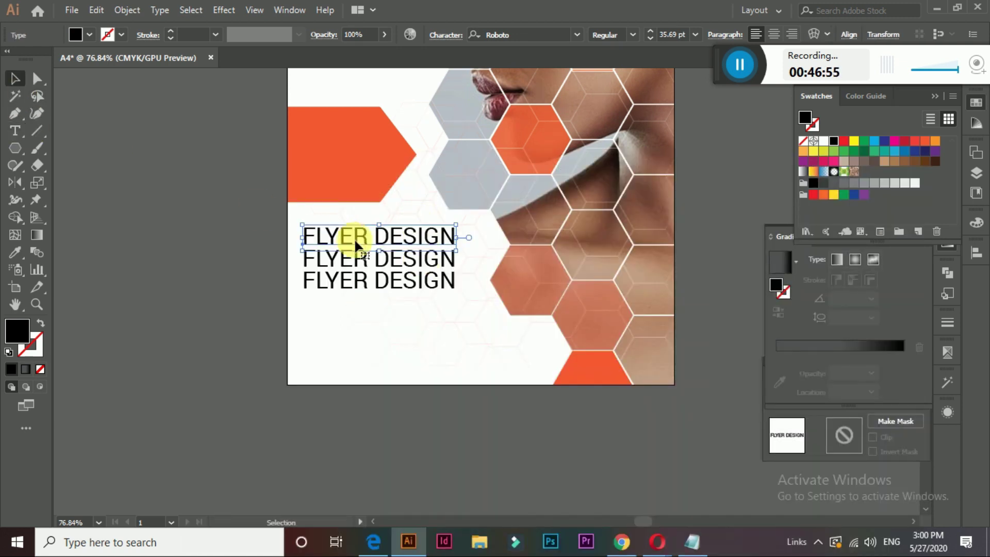
pyautogui.click(365, 262)
pyautogui.click(639, 36)
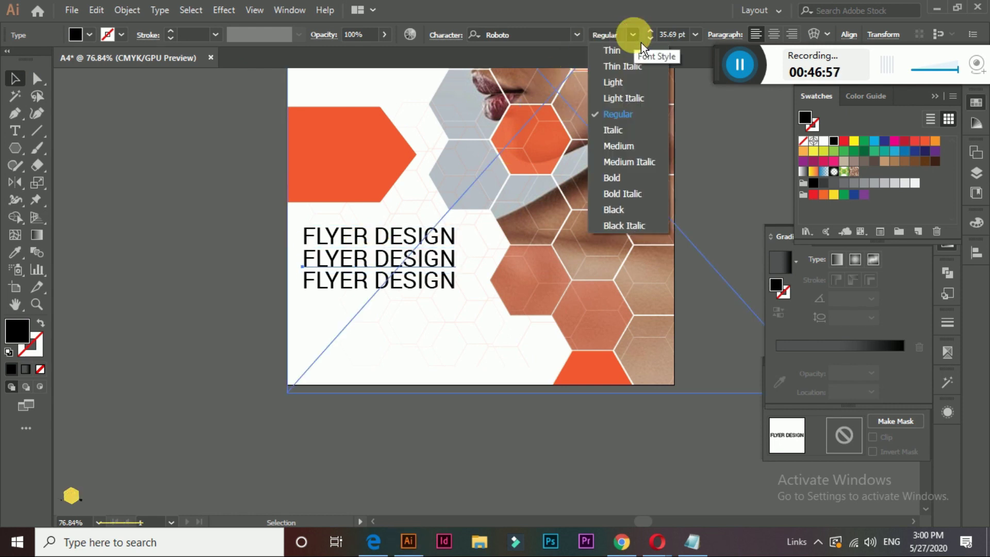
pyautogui.click(630, 177)
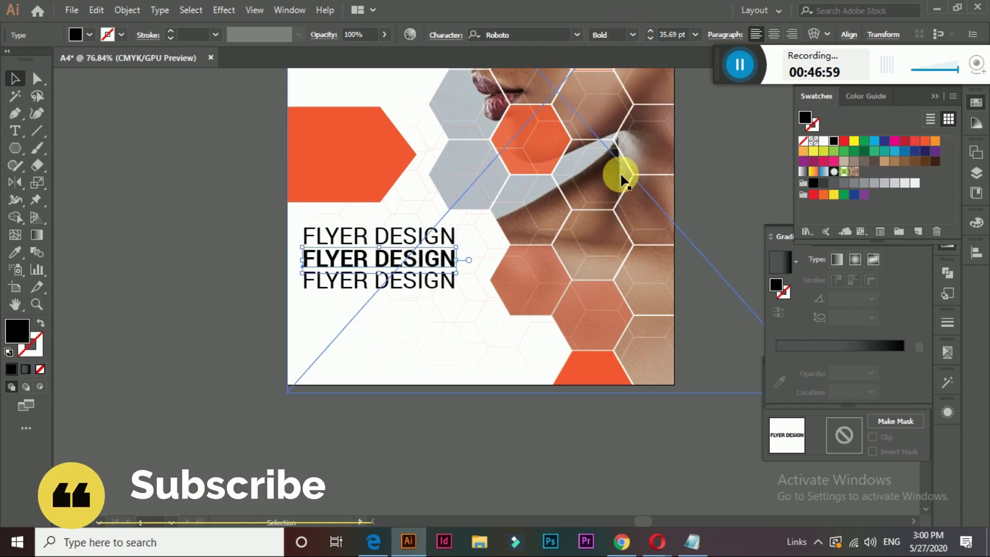
pyautogui.click(425, 236)
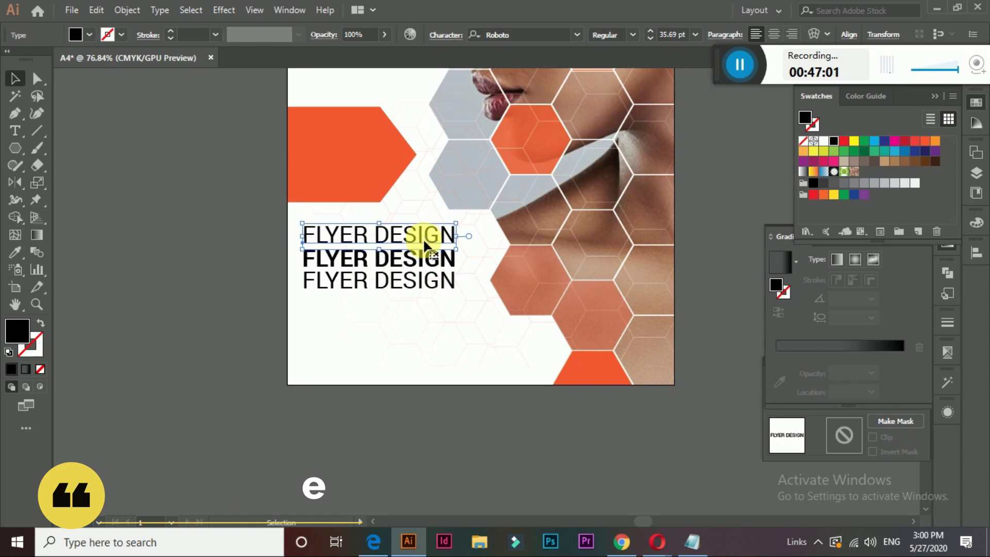
pyautogui.click(410, 288)
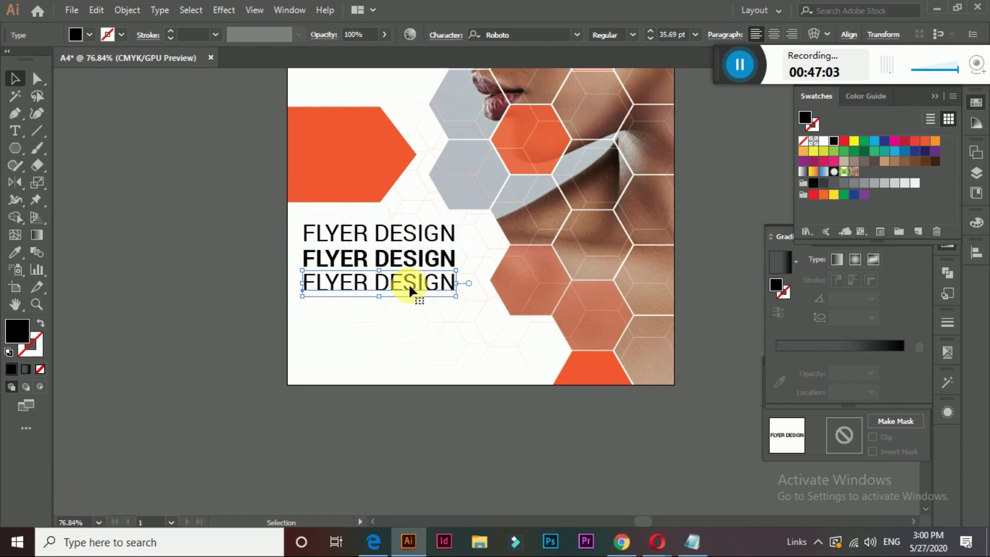
pyautogui.tripleClick(372, 232)
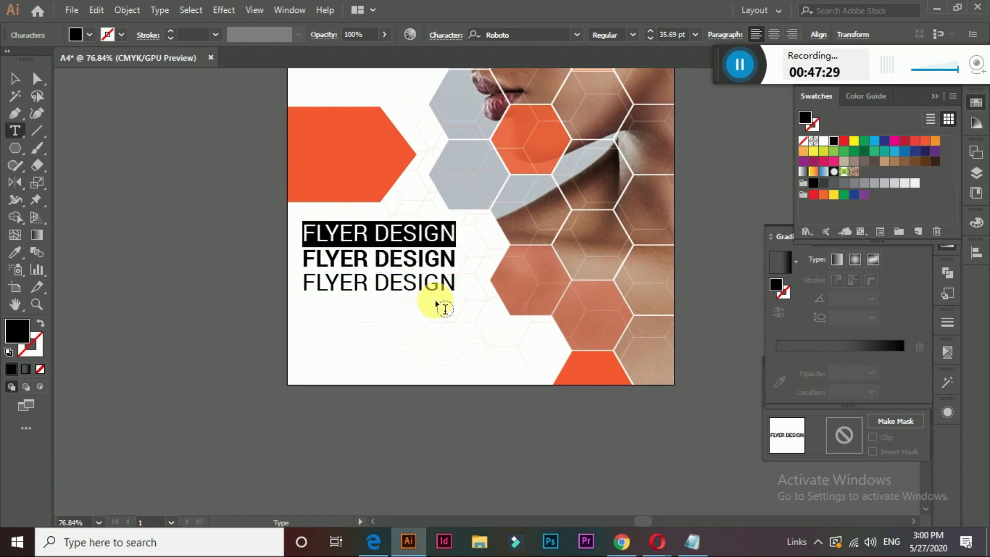
# Retype the top line as CRATE, shrink it to 24.03 pt, colour it orange, and set 63% opacity
pyautogui.write('CRATE')
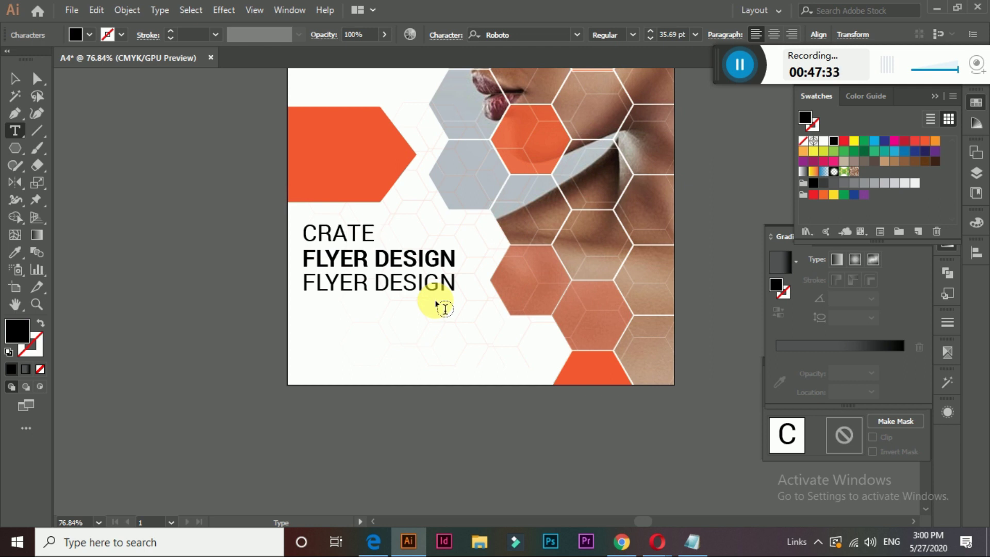
pyautogui.click(15, 78)
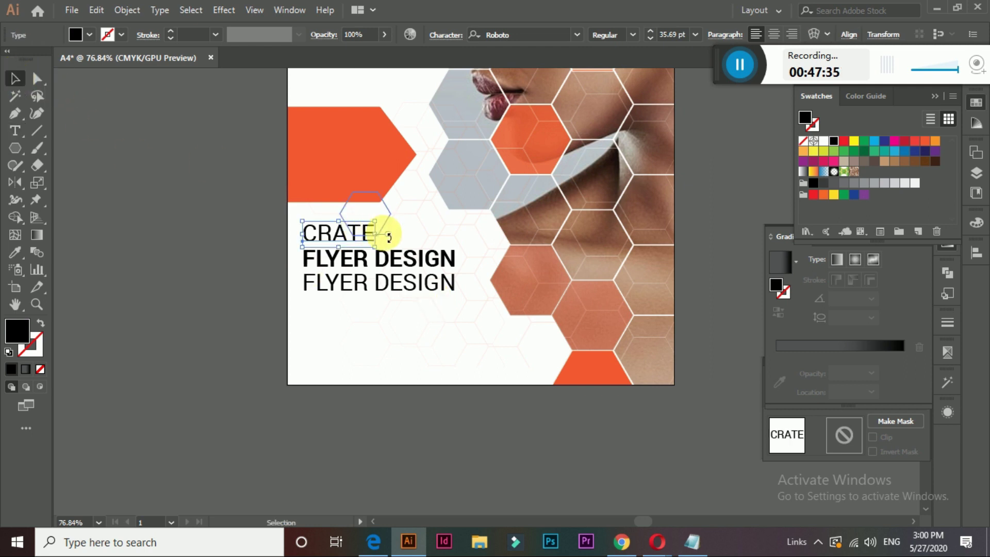
pyautogui.moveTo(375, 221); pyautogui.dragTo(364, 236)
pyautogui.click(927, 141)
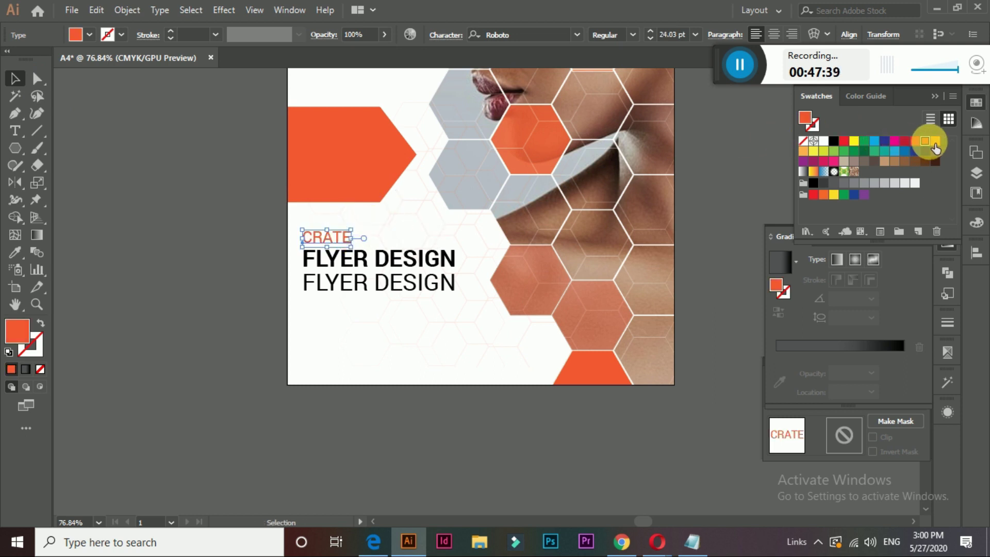
pyautogui.click(384, 34)
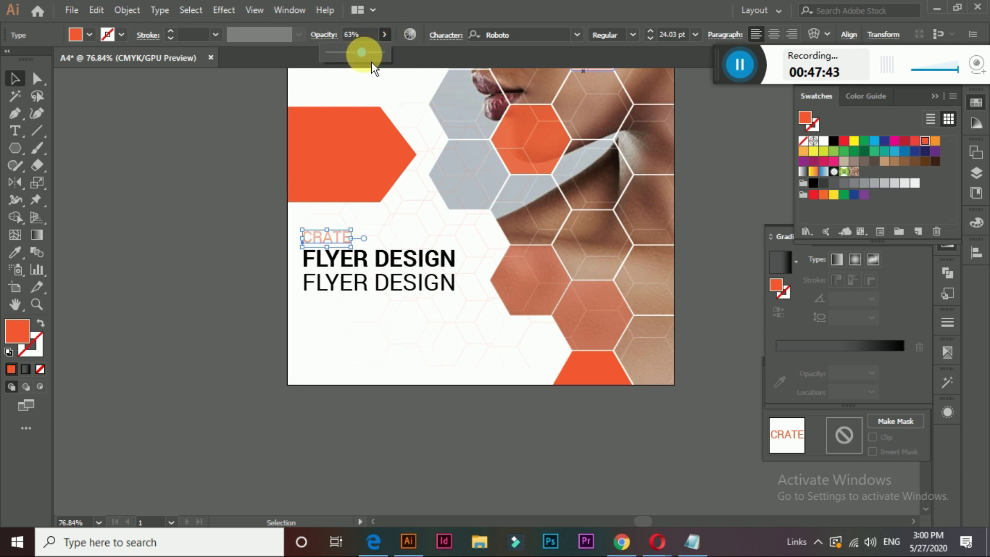
pyautogui.click(252, 317)
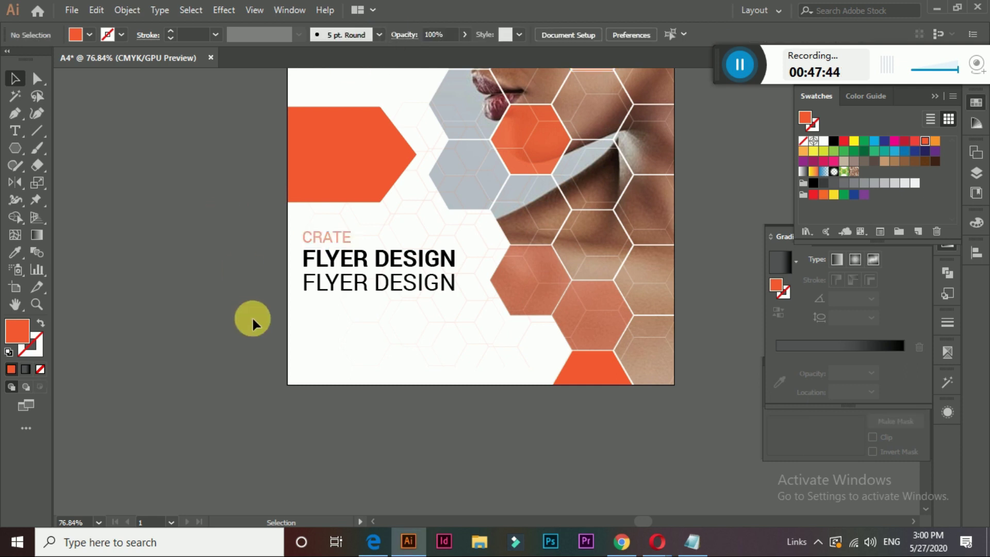
# Retype the bold middle line as YOUR ONW
pyautogui.press('t')
pyautogui.tripleClick(344, 262)
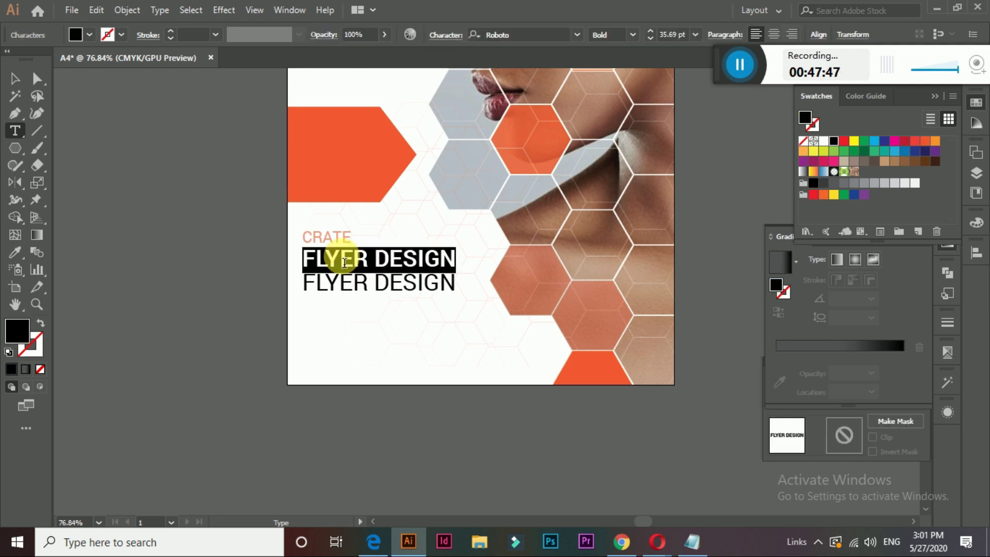
pyautogui.write('YOUR')
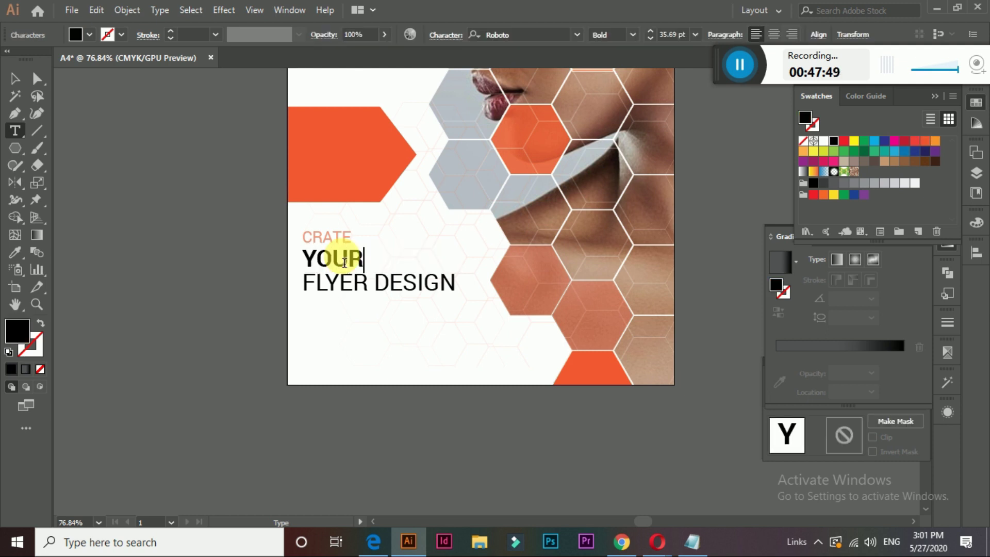
pyautogui.write(' ONW')
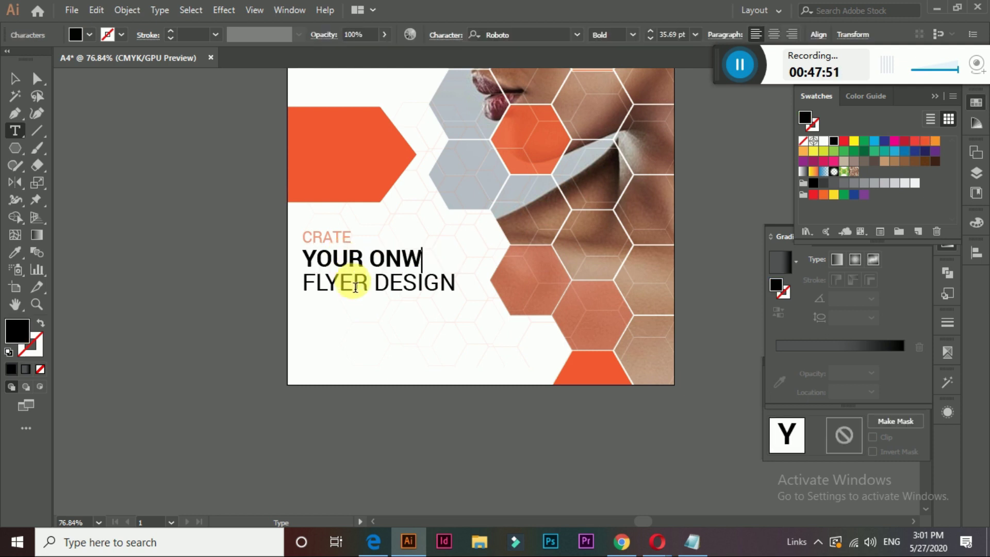
pyautogui.click(14, 78)
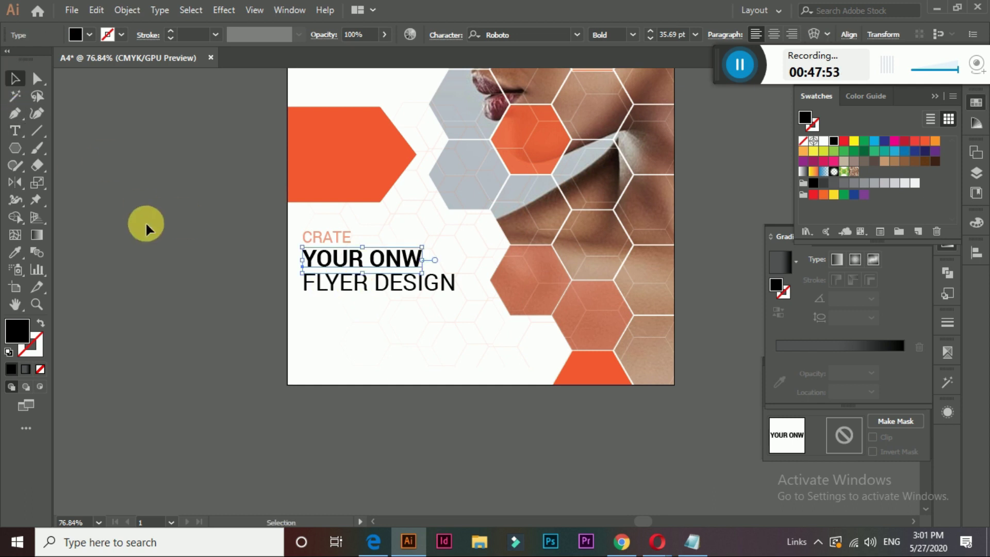
# Colour the FLYER DESIGN line orange-red and give CRATE a lighter orange fill
pyautogui.click(354, 286)
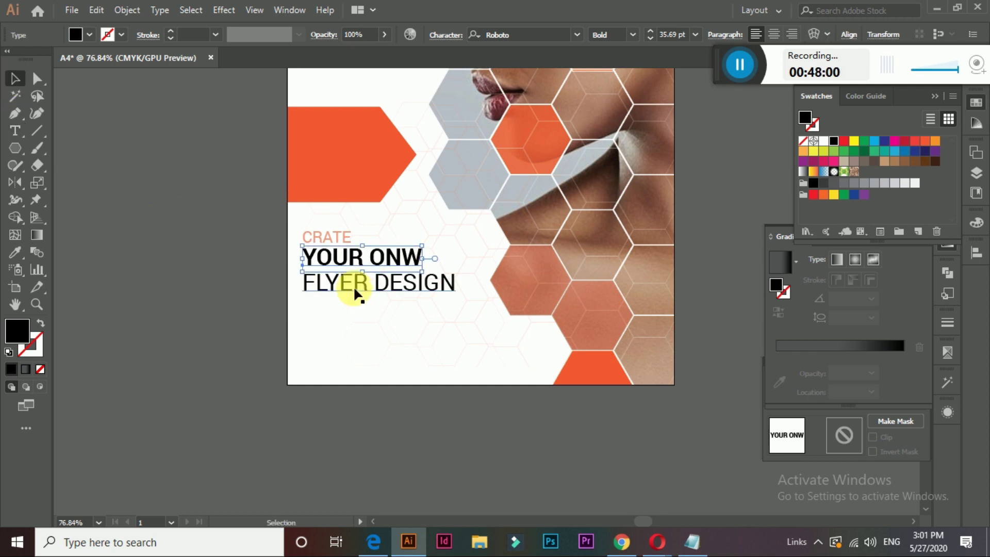
pyautogui.tripleClick(353, 286)
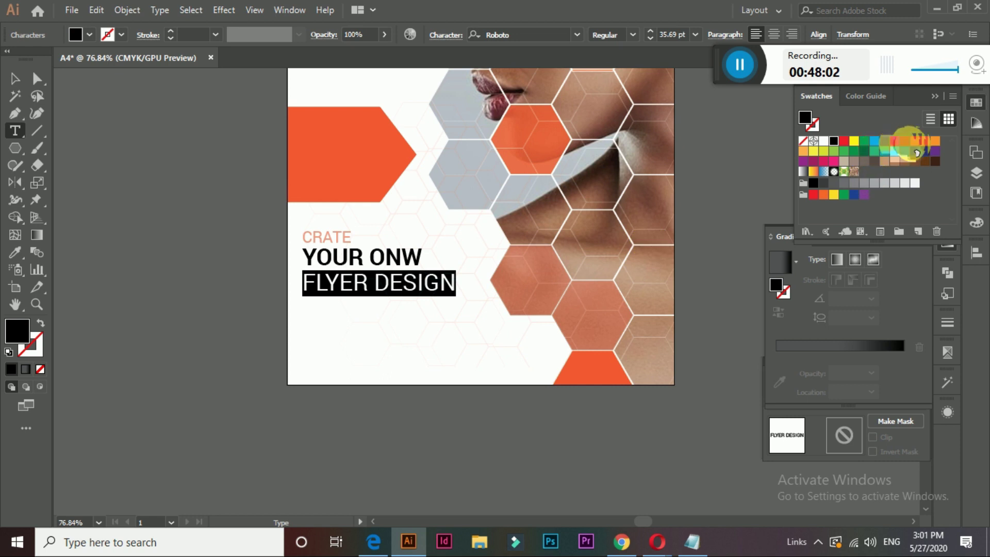
pyautogui.click(930, 146)
pyautogui.click(15, 78)
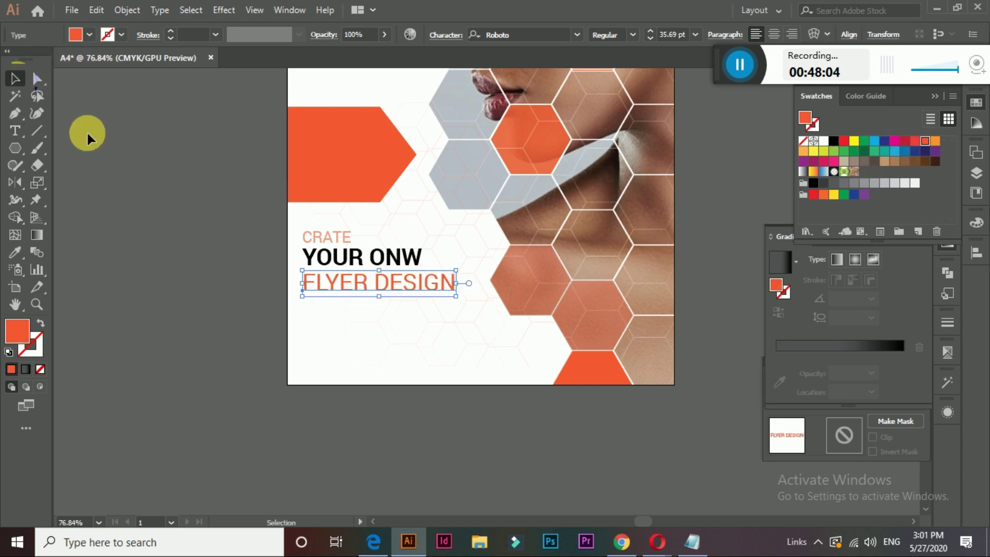
pyautogui.click(87, 133)
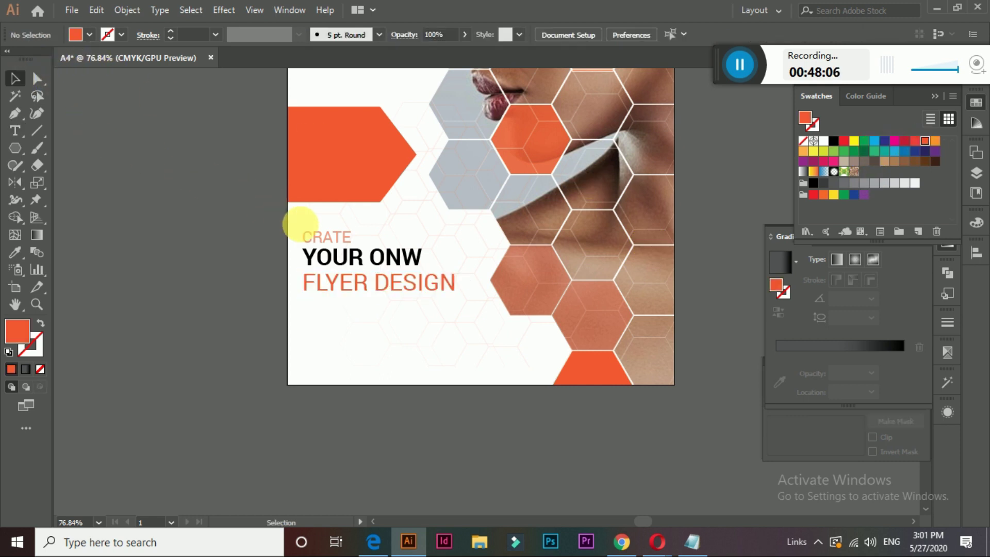
pyautogui.click(322, 235)
pyautogui.click(936, 141)
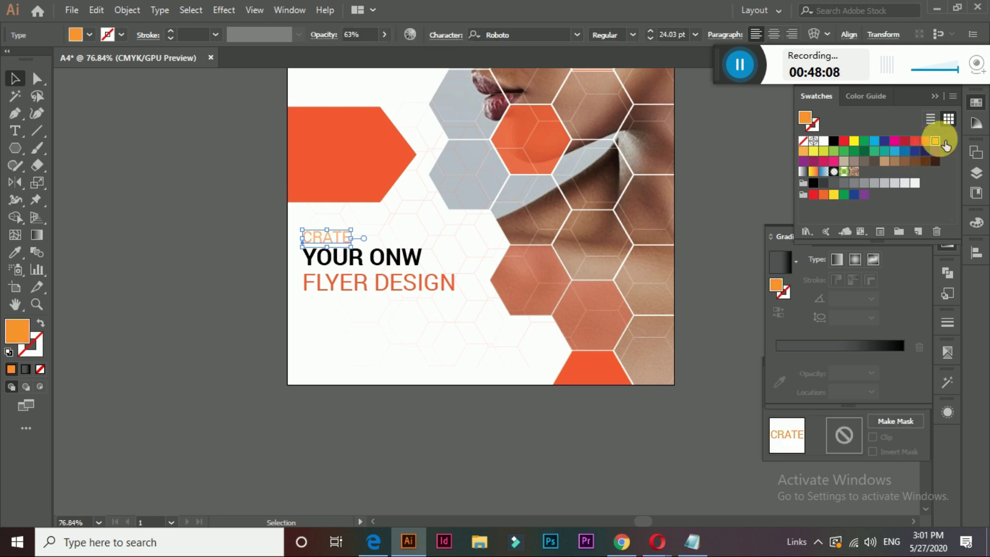
pyautogui.click(260, 214)
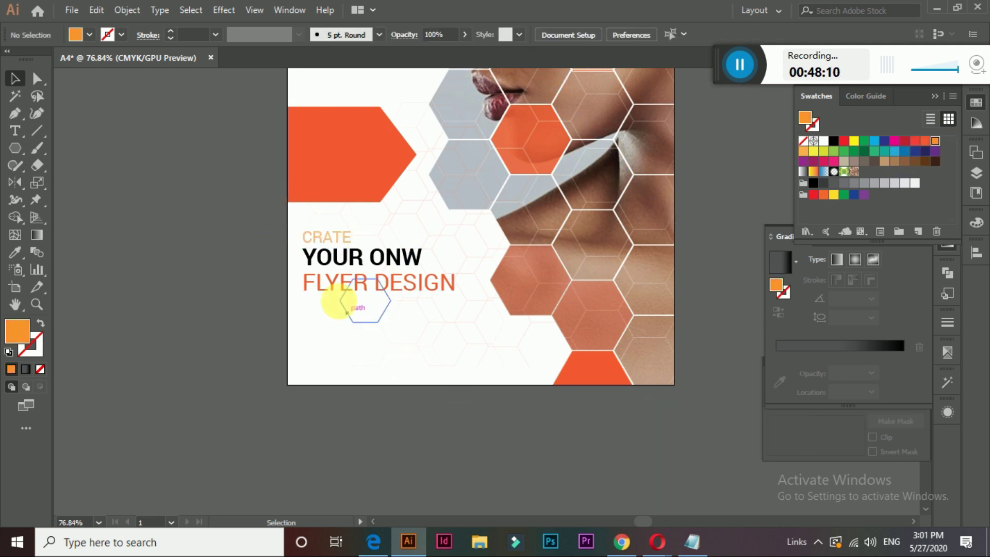
pyautogui.click(332, 282)
pyautogui.keyDown('shift'); pyautogui.click(330, 237); pyautogui.keyUp('shift')
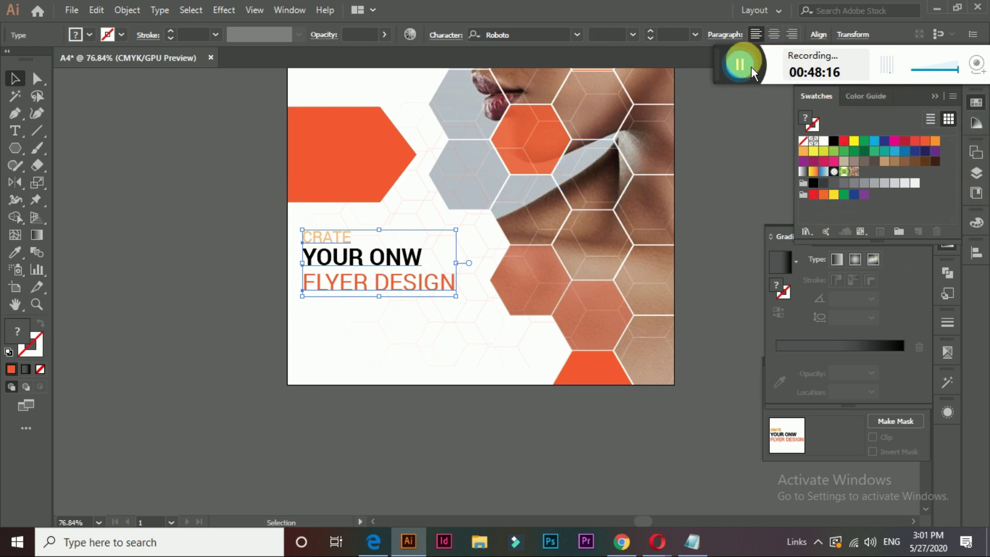
# Left-align CRATE, YOUR ONW and FLYER DESIGN and scale them up to about 92.6 × 40.31 mm
pyautogui.moveTo(855, 64); pyautogui.dragTo(594, 7)
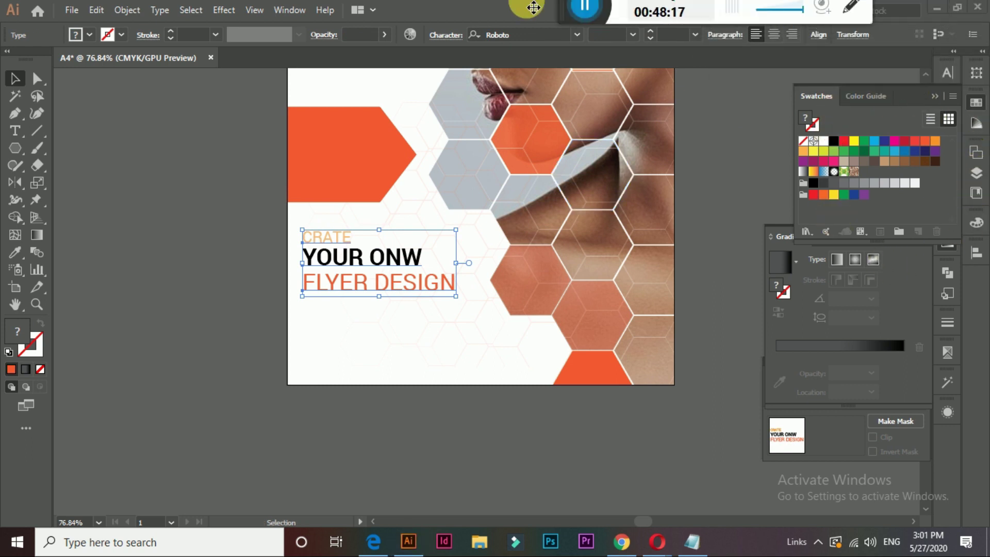
pyautogui.click(819, 35)
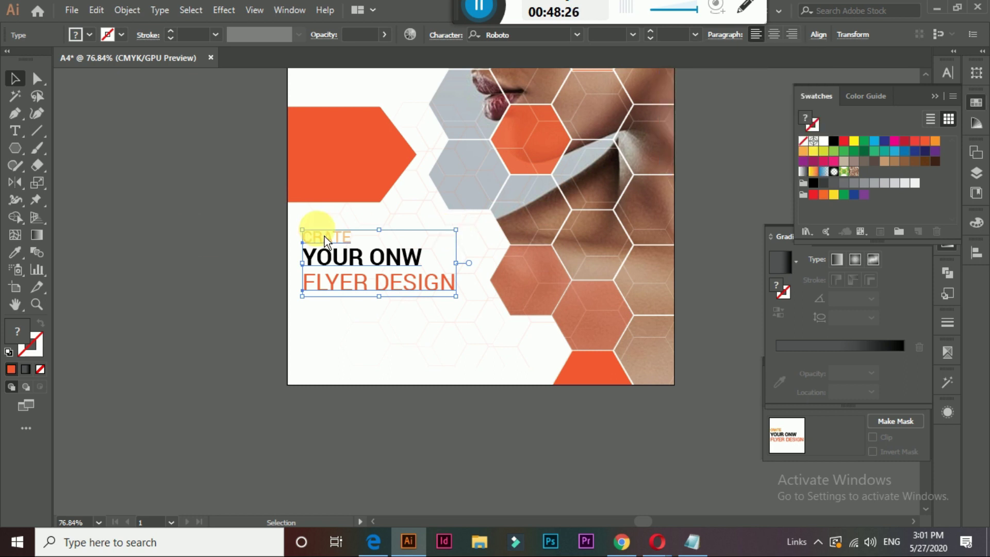
pyautogui.click(273, 225)
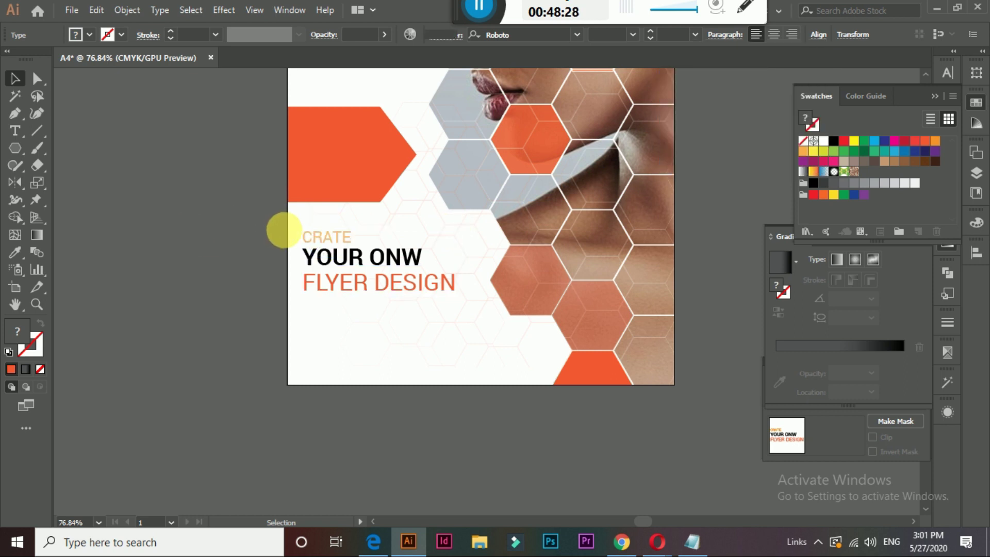
pyautogui.click(313, 233)
pyautogui.keyDown('shift'); pyautogui.click(346, 279); pyautogui.keyUp('shift')
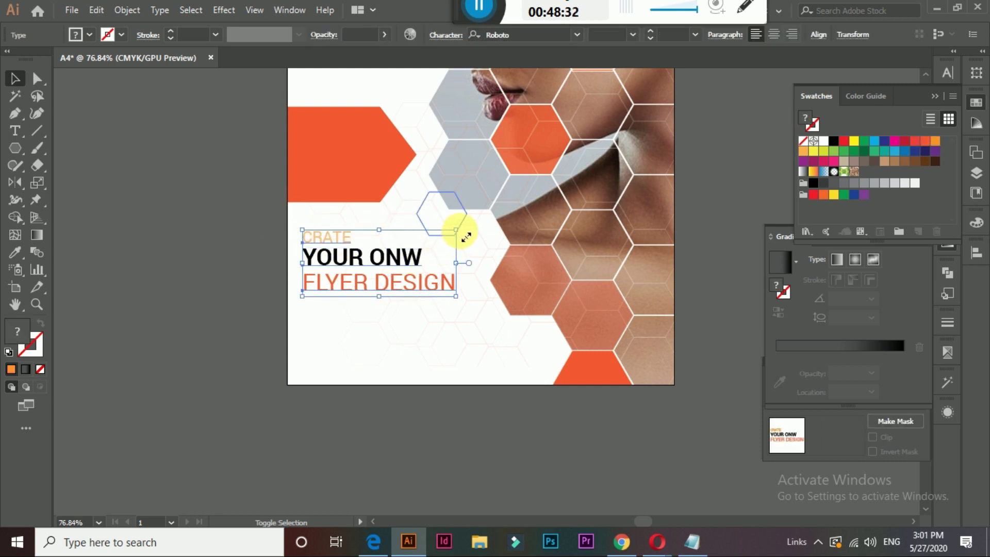
pyautogui.moveTo(456, 229); pyautogui.dragTo(473, 223)
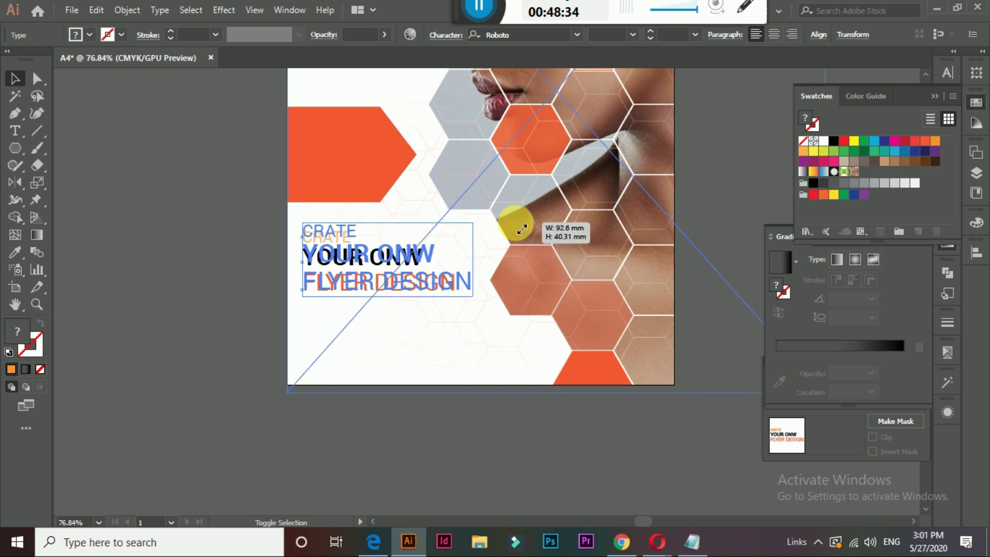
# Scale FLYER DESIGN down to roughly the width of YOUR ONW
pyautogui.click(202, 267)
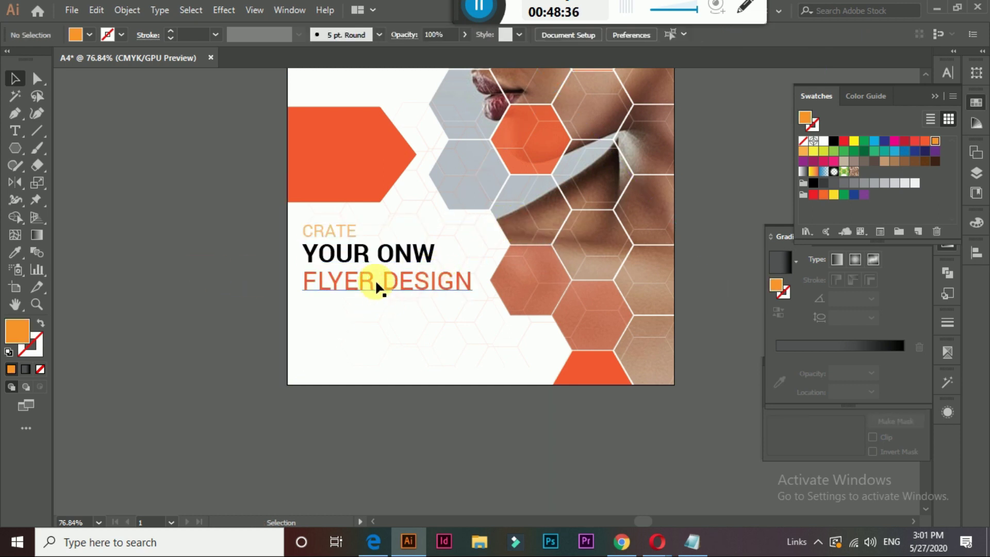
pyautogui.click(468, 276)
pyautogui.moveTo(472, 290)
pyautogui.mouseDown()
pyautogui.moveTo(411, 294)
pyautogui.moveTo(432, 298)
pyautogui.moveTo(424, 290)
pyautogui.mouseUp()
pyautogui.click(197, 249)
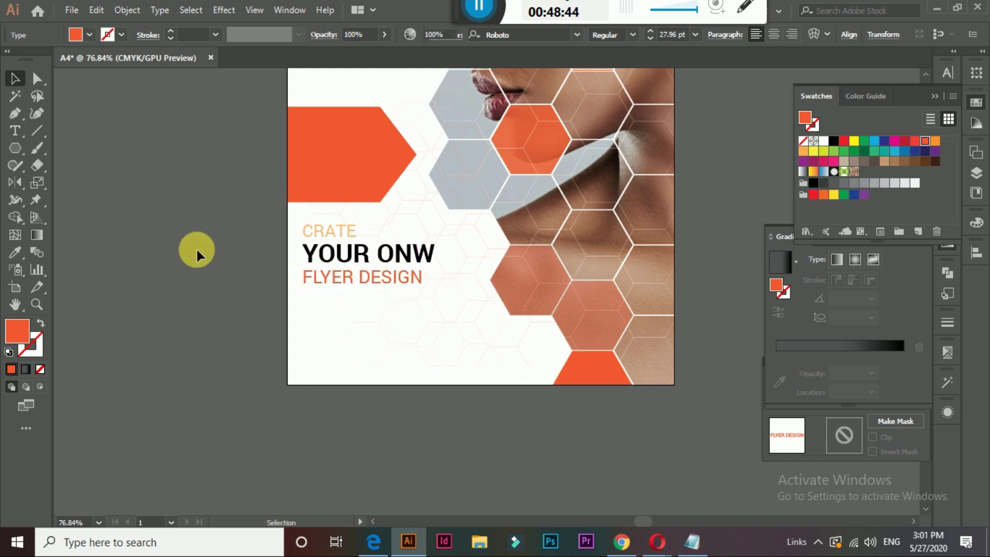
# Move all three heading lines slightly upward together
pyautogui.click(344, 237)
pyautogui.keyDown('shift'); pyautogui.click(343, 279); pyautogui.keyUp('shift')
pyautogui.keyDown('shift'); pyautogui.click(357, 258); pyautogui.keyUp('shift')
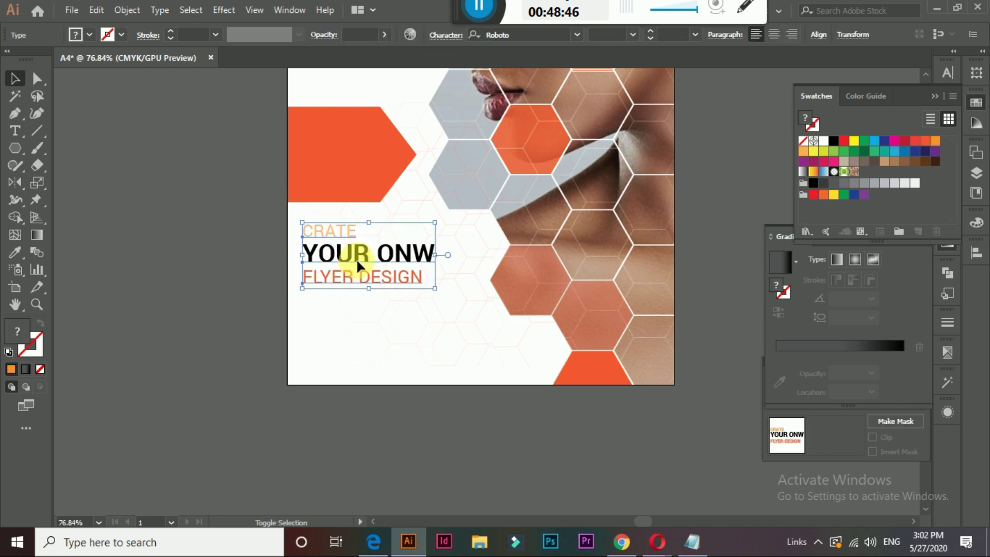
pyautogui.moveTo(357, 259); pyautogui.dragTo(358, 243)
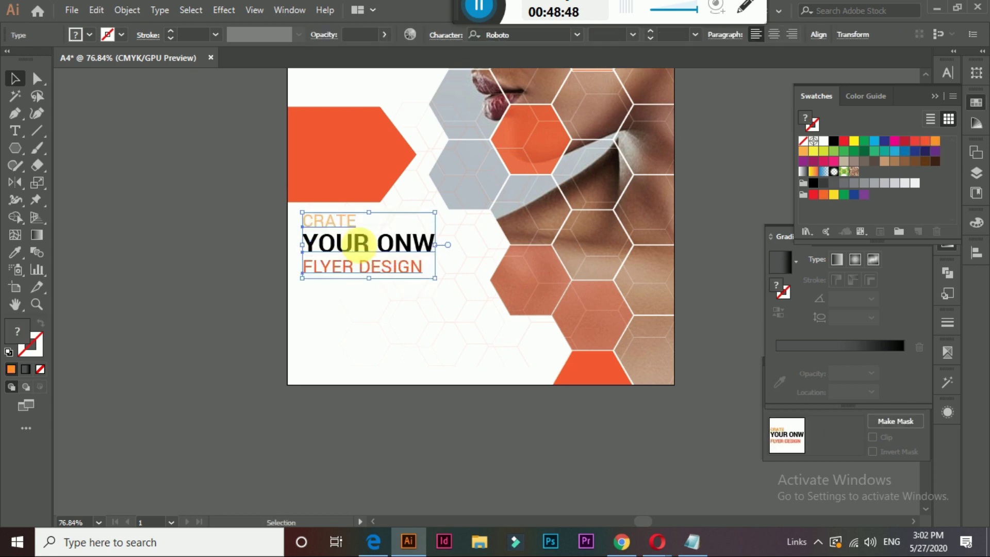
pyautogui.click(133, 322)
# Fill a text area below the heading with Lorem ipsum placeholder text
pyautogui.press('t')
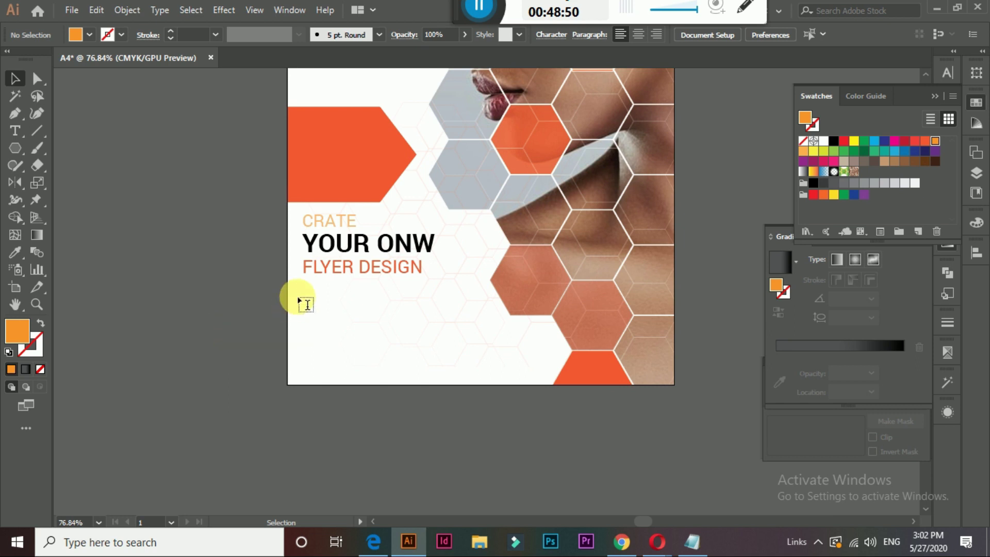
pyautogui.moveTo(299, 289)
pyautogui.mouseDown()
pyautogui.moveTo(457, 362)
pyautogui.moveTo(484, 369)
pyautogui.moveTo(491, 355)
pyautogui.mouseUp()
pyautogui.click(14, 79)
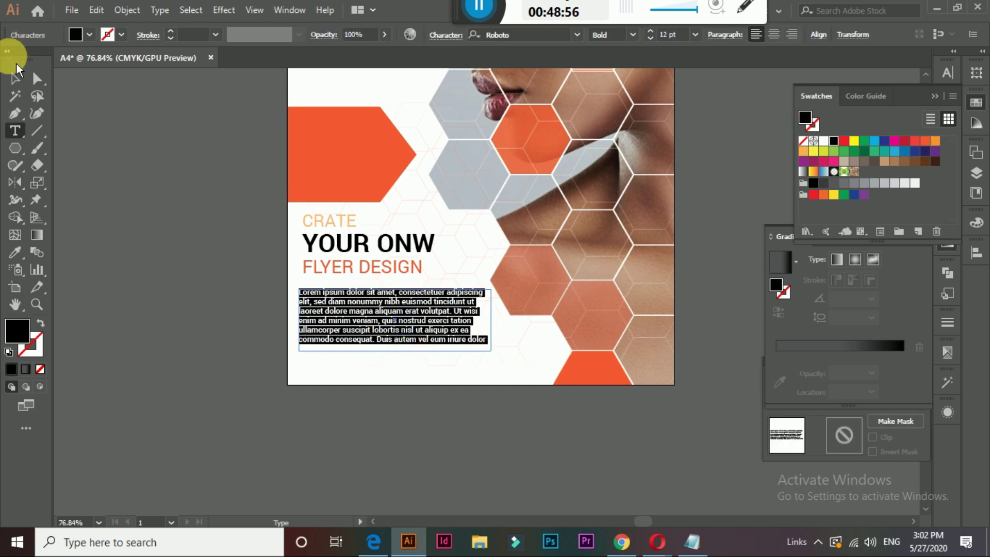
pyautogui.click(173, 212)
pyautogui.moveTo(354, 310); pyautogui.dragTo(352, 324)
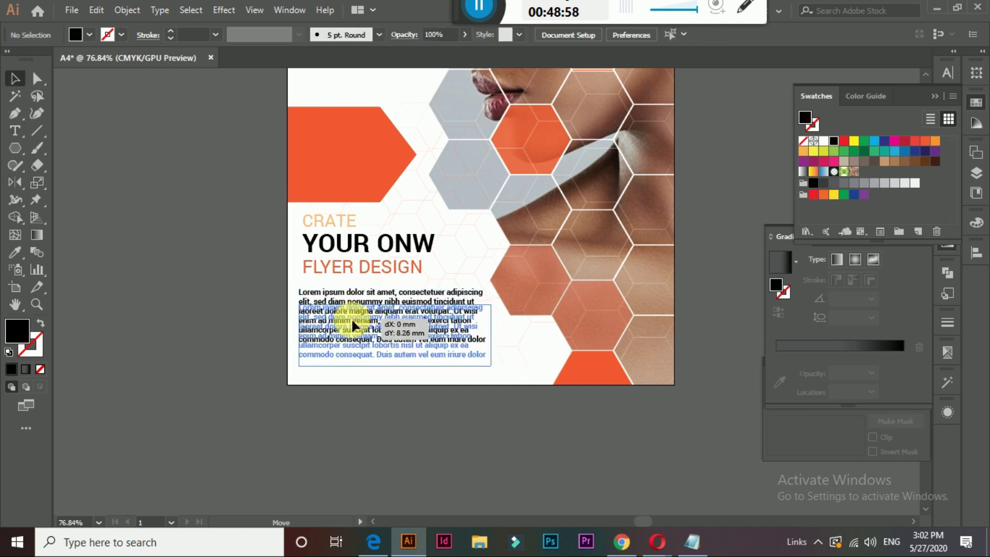
# Move the three-line heading down to sit just above the paragraph
pyautogui.click(371, 266)
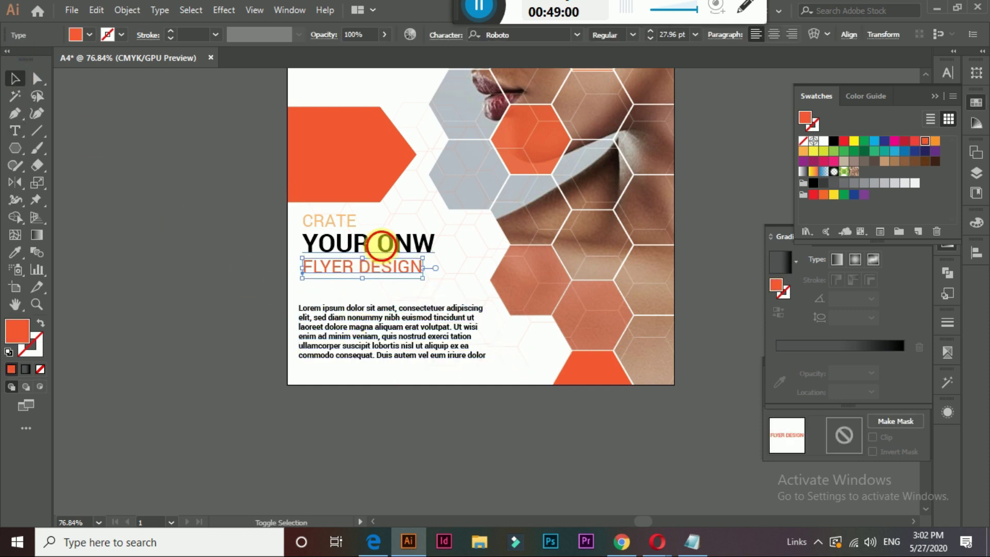
pyautogui.moveTo(352, 248); pyautogui.dragTo(351, 271)
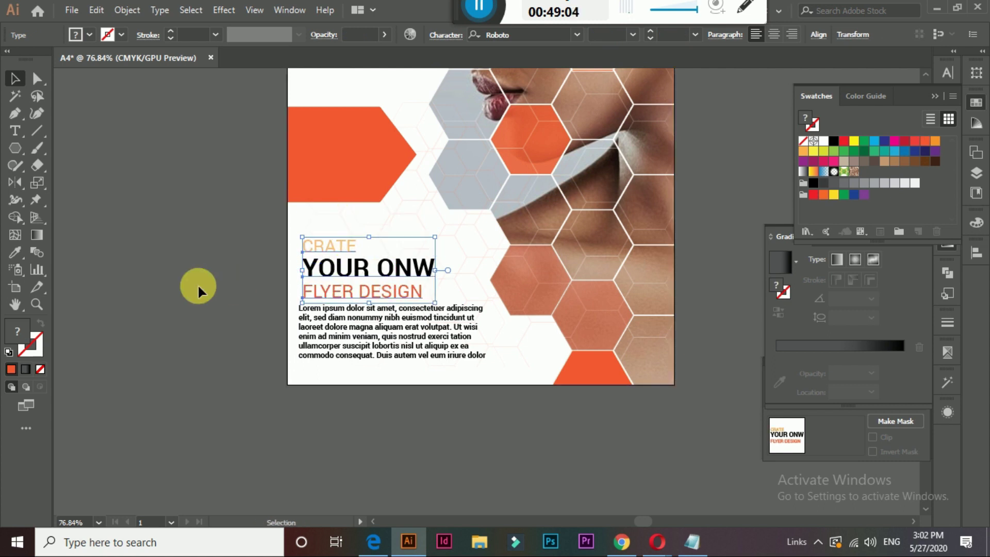
pyautogui.click(198, 291)
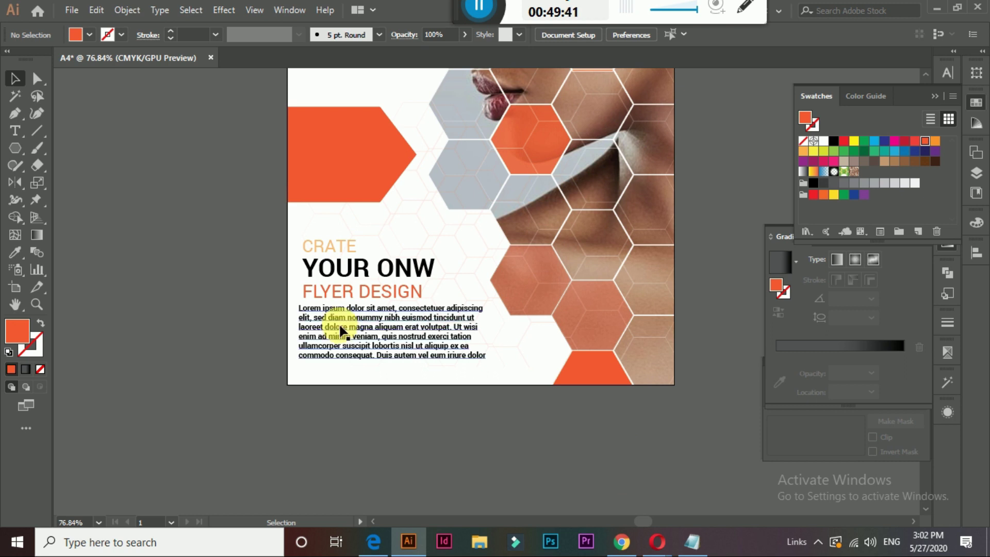
pyautogui.press('ctrl')
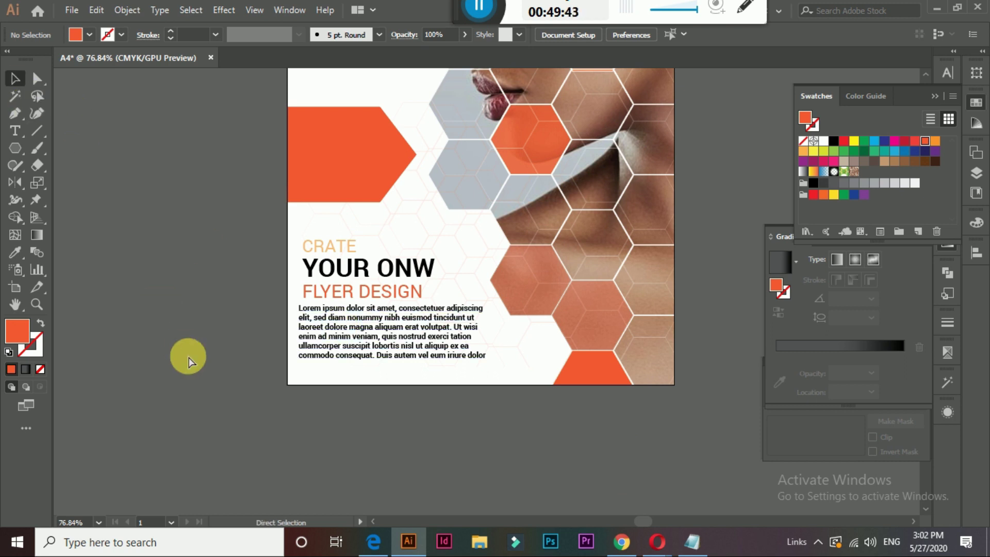
# Paste the Flyer Illustrator Tutorial reference text onto the left pasteboard
pyautogui.write('Flyer Illustrator Tutorial')
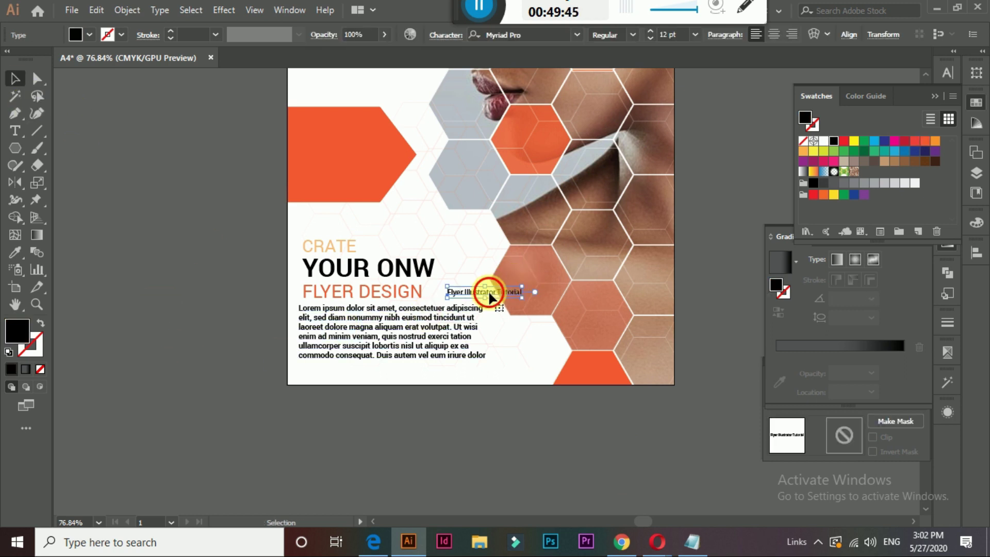
pyautogui.moveTo(490, 297)
pyautogui.mouseDown()
pyautogui.moveTo(110, 380)
pyautogui.moveTo(215, 427)
pyautogui.mouseUp()
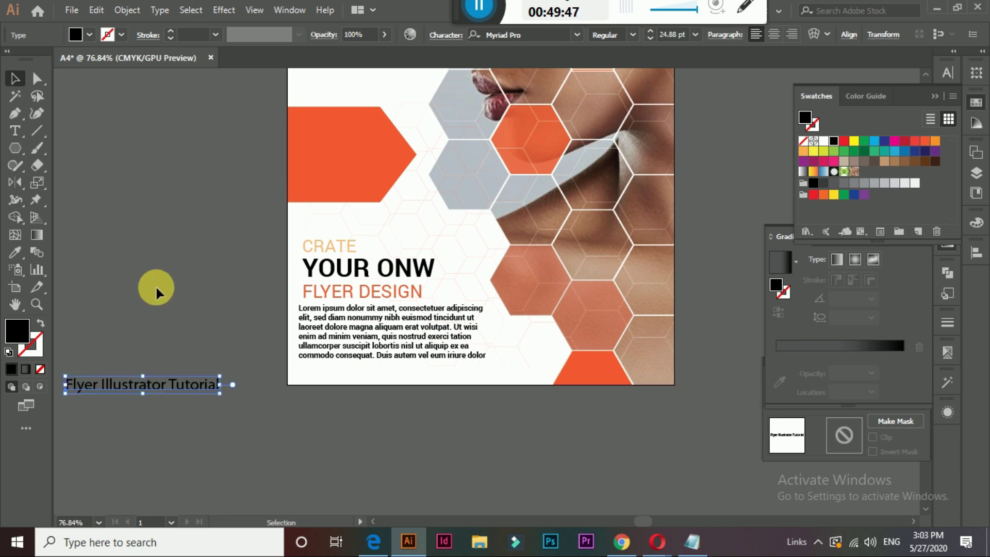
pyautogui.moveTo(156, 293); pyautogui.dragTo(204, 309)
# Type FLYER ILLUSTRATOR in Roboto Bold on the pasteboard and enlarge it to 22.47 pt
pyautogui.press('t')
pyautogui.click(195, 292)
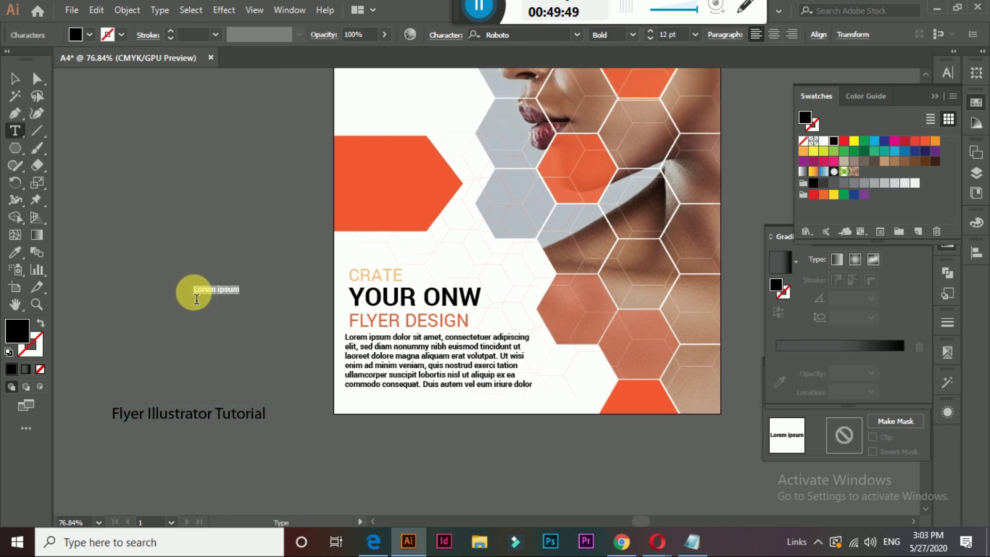
pyautogui.write('FLYER ILLUSTRATOR')
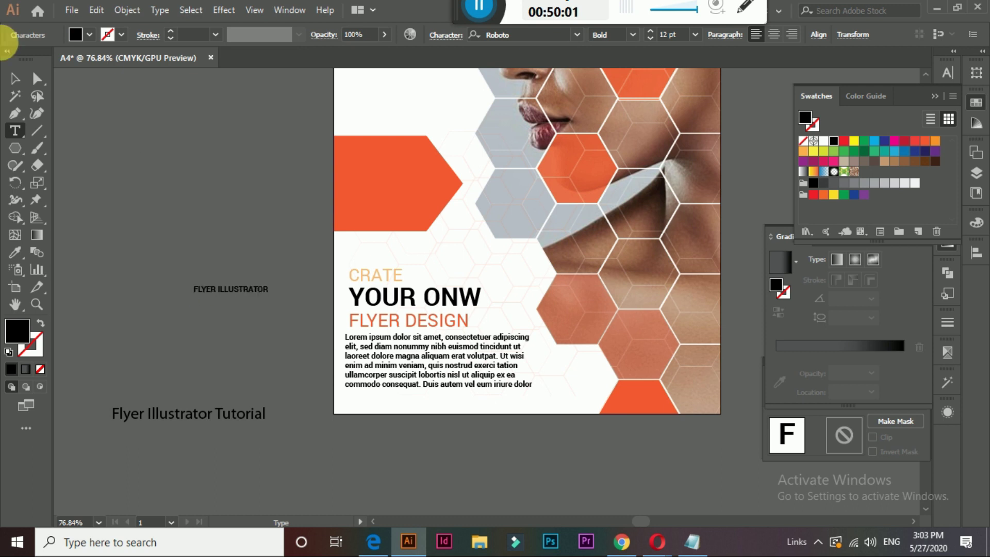
pyautogui.click(17, 79)
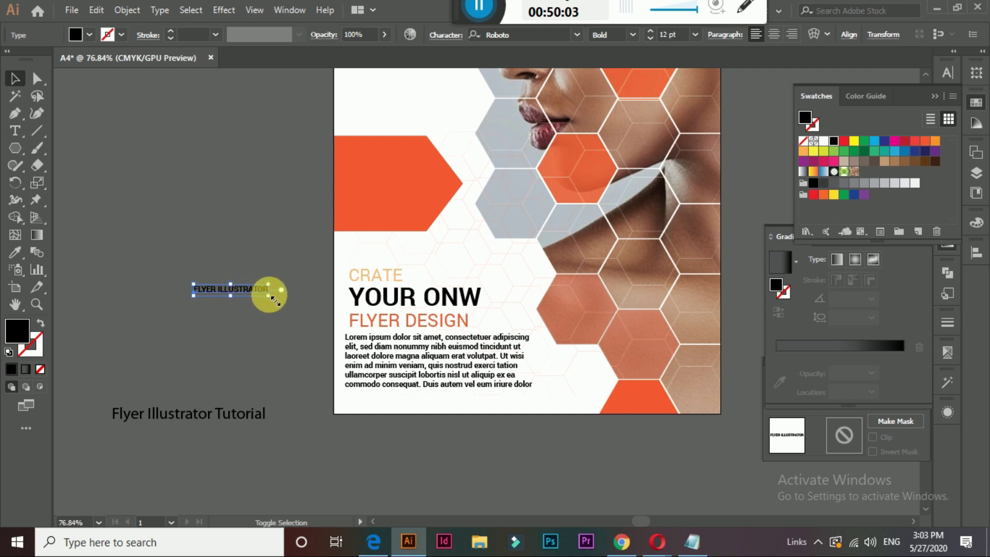
pyautogui.moveTo(273, 299)
pyautogui.mouseDown()
pyautogui.moveTo(334, 303)
pyautogui.moveTo(457, 163)
pyautogui.moveTo(255, 206)
pyautogui.mouseUp()
pyautogui.click(208, 253)
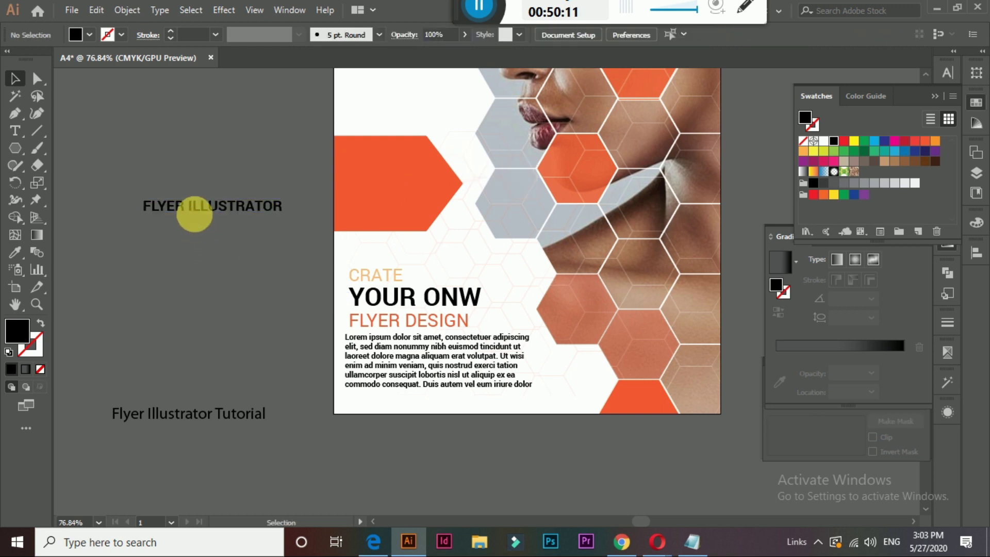
# Trim the text to FLYER, enlarge it onto the orange banner, and set Roboto Medium
pyautogui.press('t')
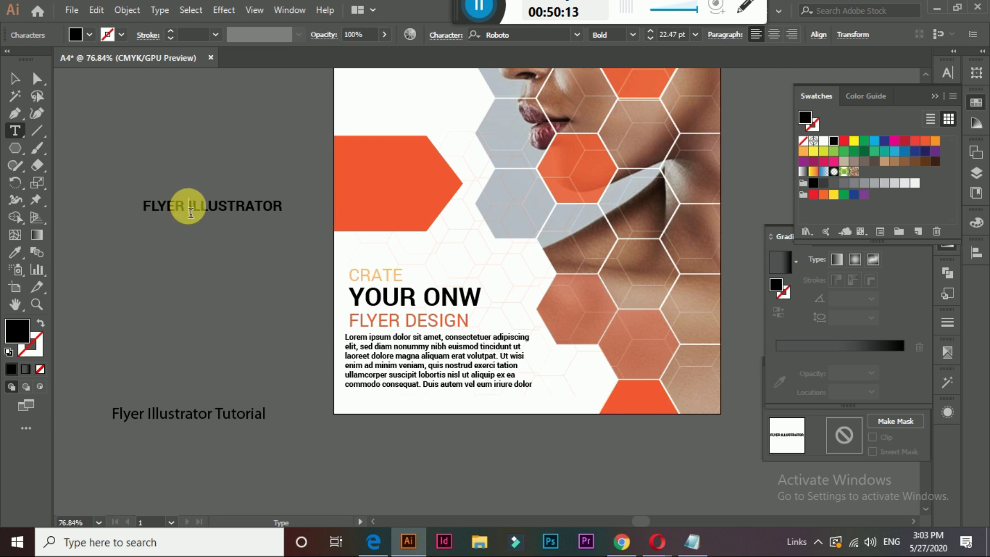
pyautogui.moveTo(188, 206); pyautogui.dragTo(313, 216)
pyautogui.press('BackSpace')
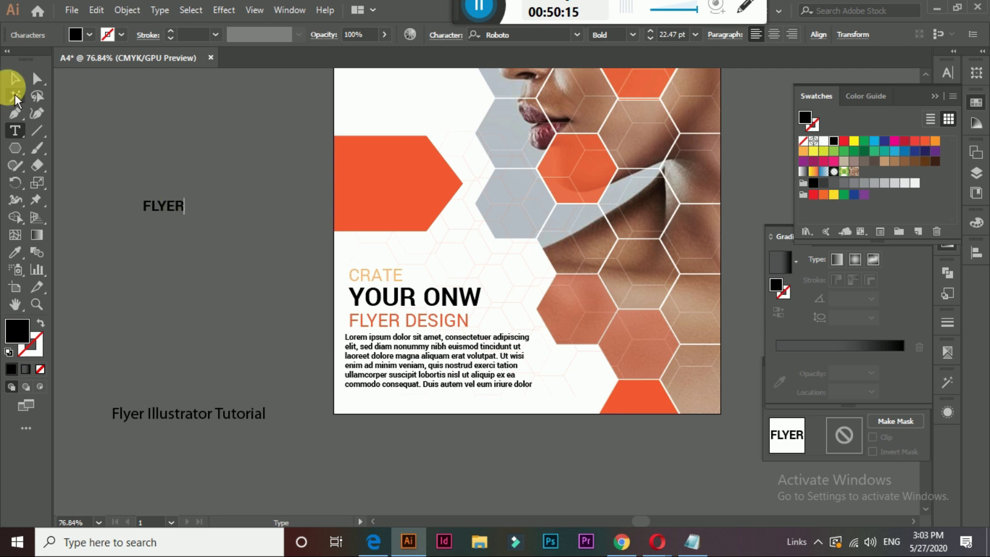
pyautogui.click(13, 79)
pyautogui.moveTo(184, 214)
pyautogui.mouseDown()
pyautogui.moveTo(243, 234)
pyautogui.moveTo(416, 165)
pyautogui.mouseUp()
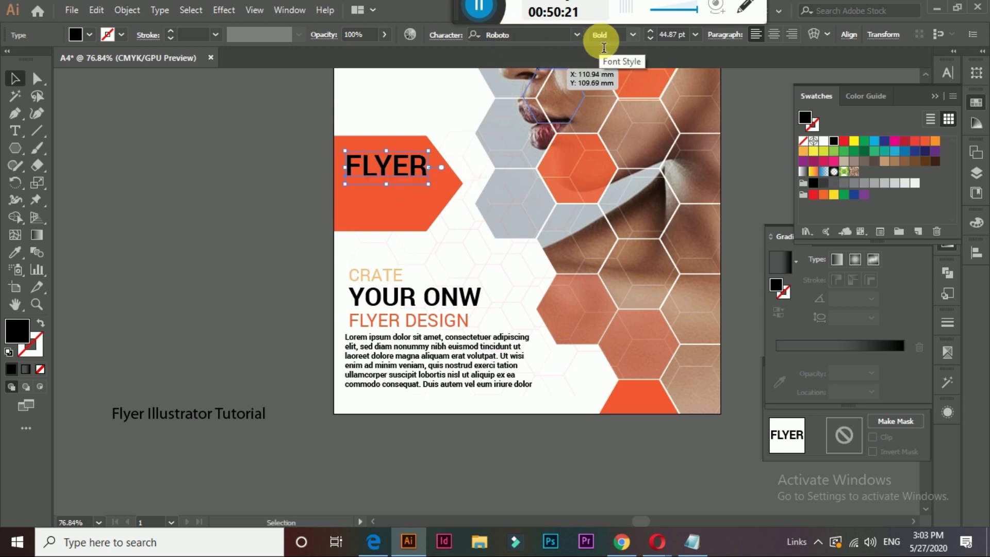
pyautogui.click(634, 35)
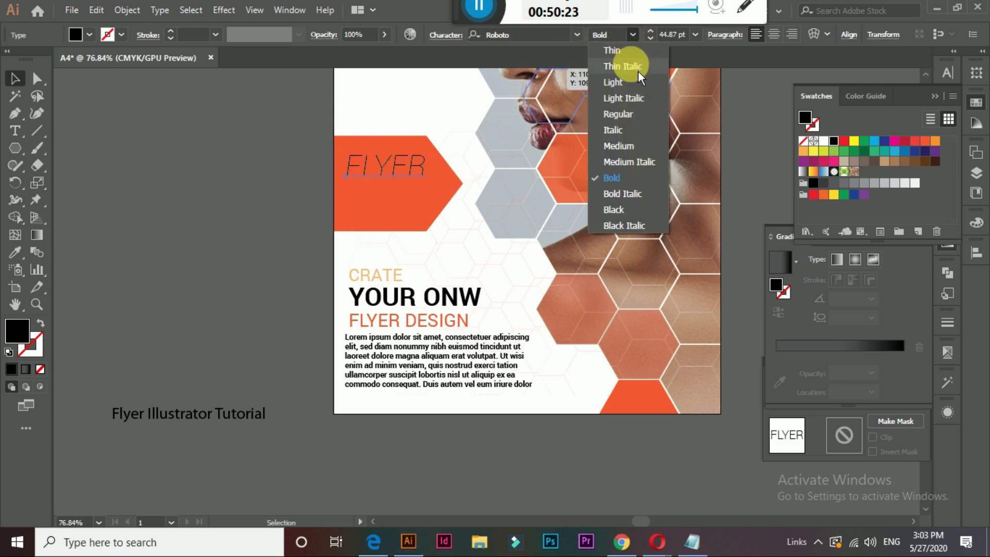
pyautogui.click(630, 149)
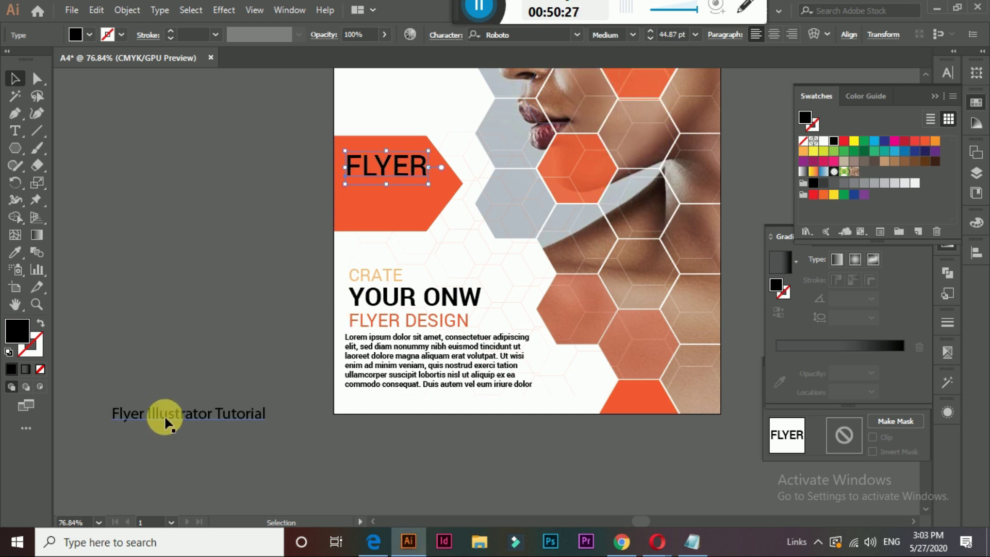
# Duplicate FLYER below itself, retype the copy as TUTORIAL, and shrink it
pyautogui.doubleClick(207, 415)
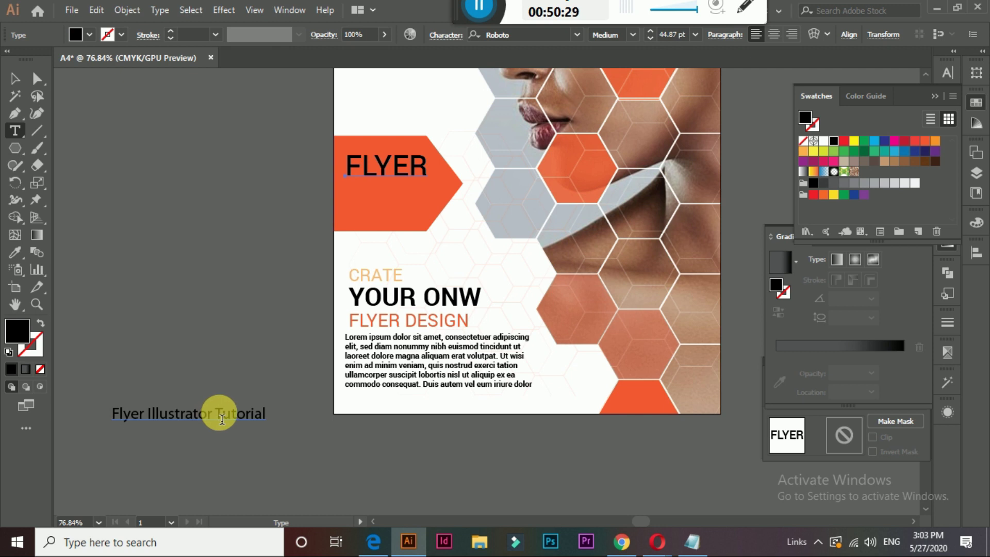
pyautogui.keyDown('ctrl'); pyautogui.click(435, 176); pyautogui.keyUp('ctrl')
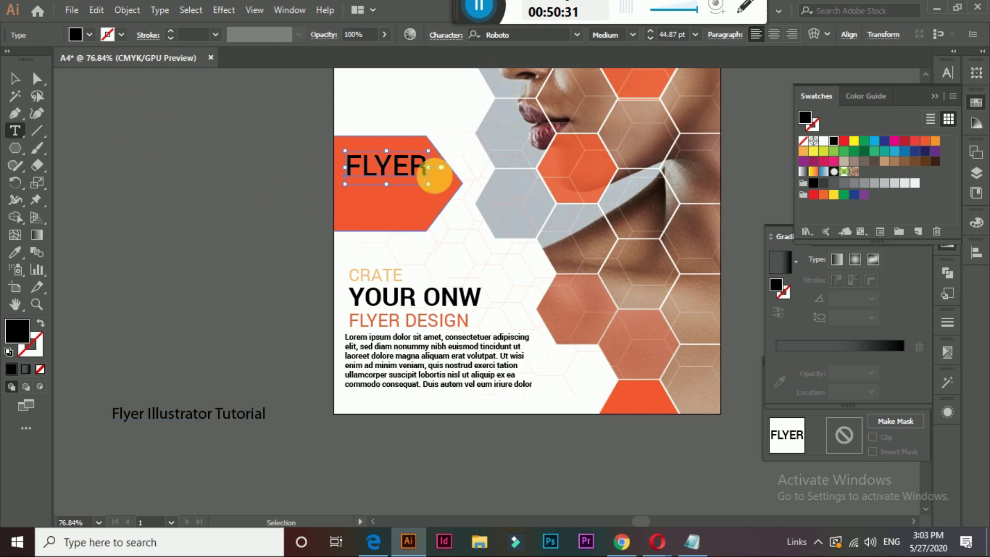
pyautogui.moveTo(423, 173); pyautogui.dragTo(422, 201)
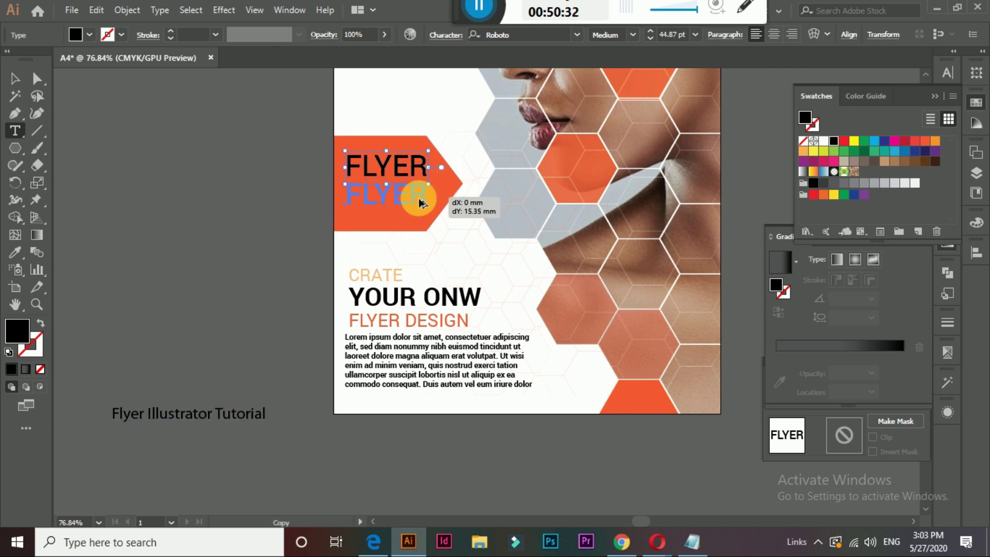
pyautogui.doubleClick(379, 200)
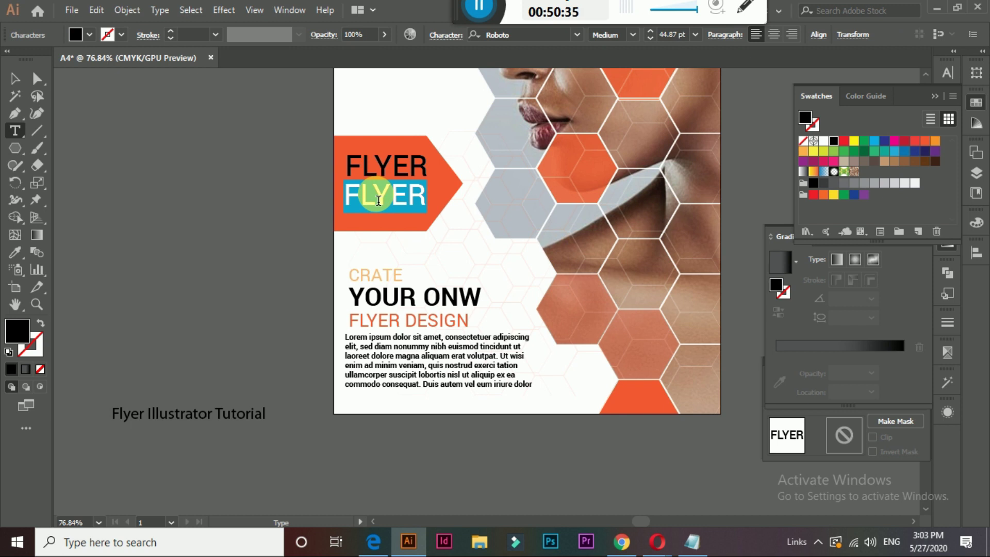
pyautogui.write('TUTORIAL')
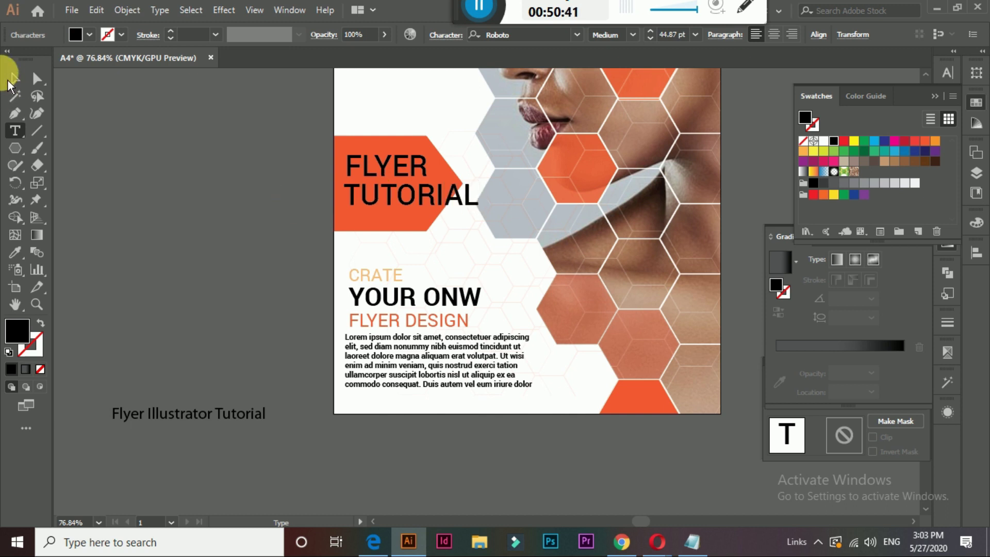
pyautogui.click(14, 79)
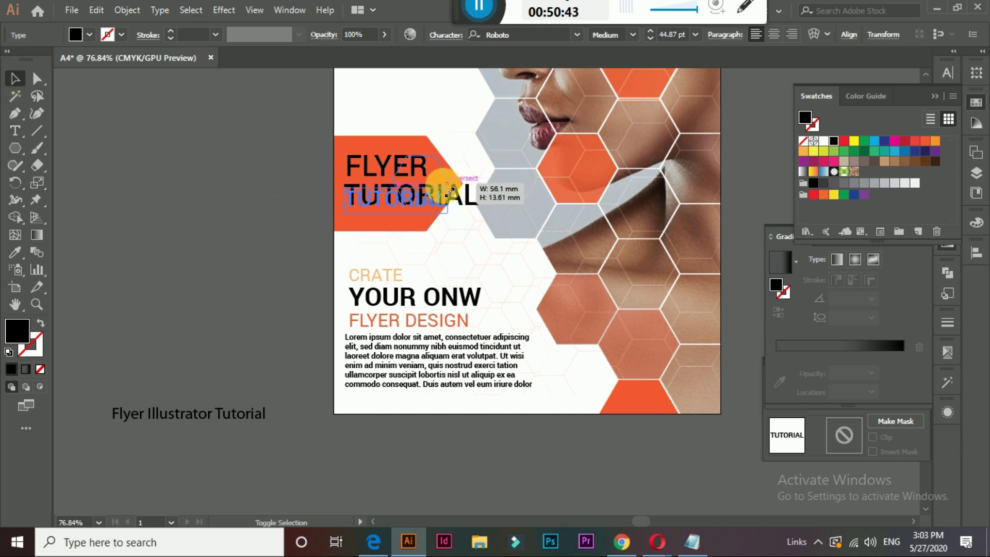
pyautogui.moveTo(480, 182); pyautogui.dragTo(410, 191)
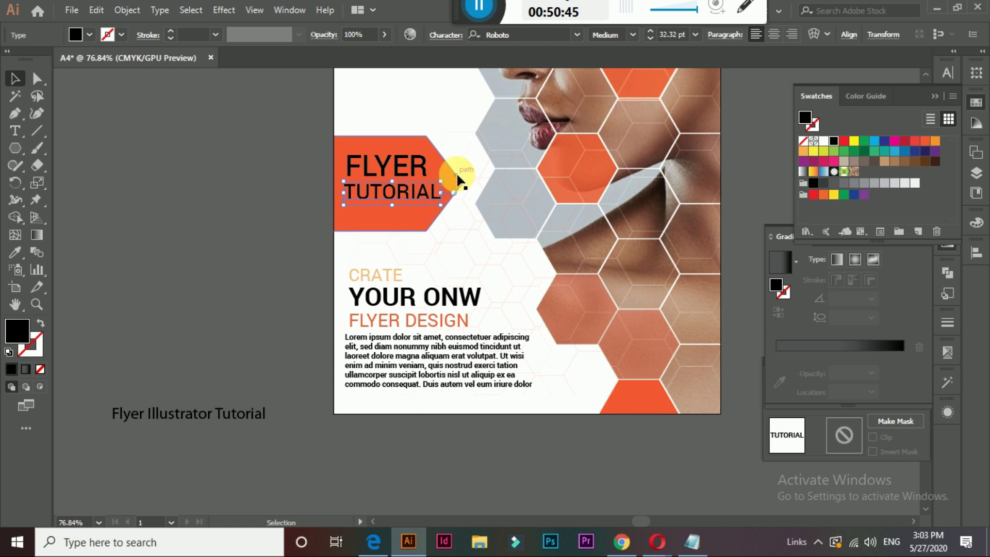
# Make TUTORIAL Thin Italic, align both lines on the banner, and color them white
pyautogui.click(633, 34)
pyautogui.click(638, 67)
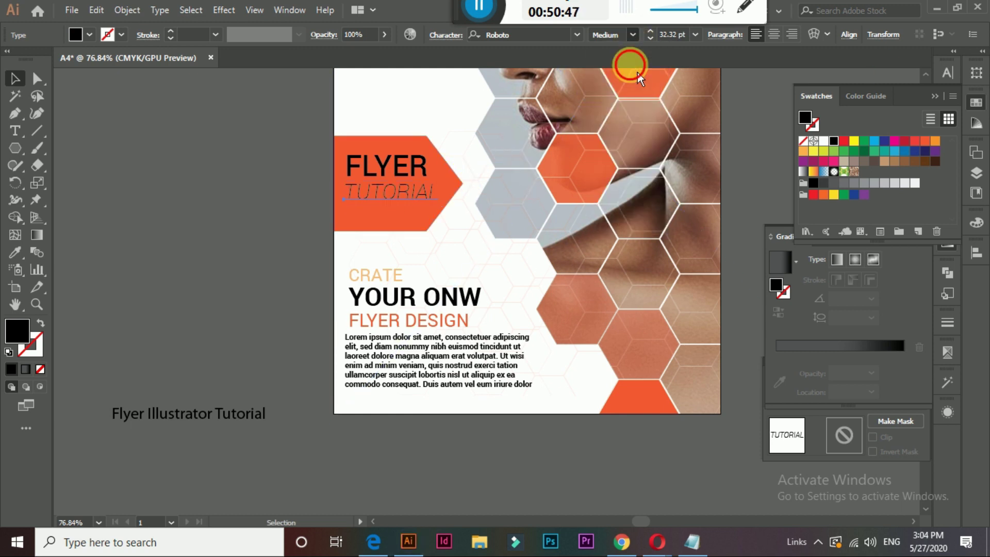
pyautogui.keyDown('shift'); pyautogui.click(416, 167); pyautogui.keyUp('shift')
pyautogui.moveTo(416, 167); pyautogui.dragTo(408, 177)
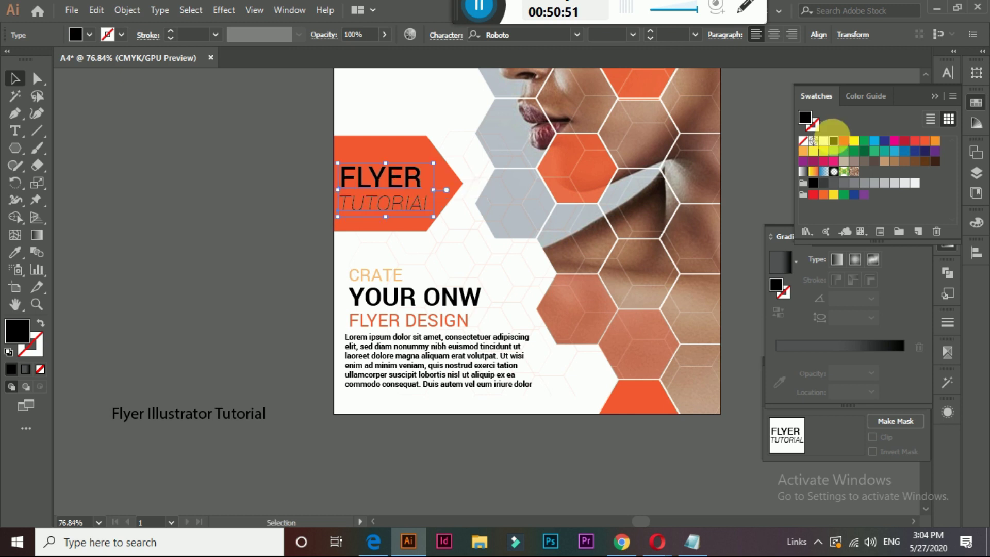
pyautogui.click(828, 143)
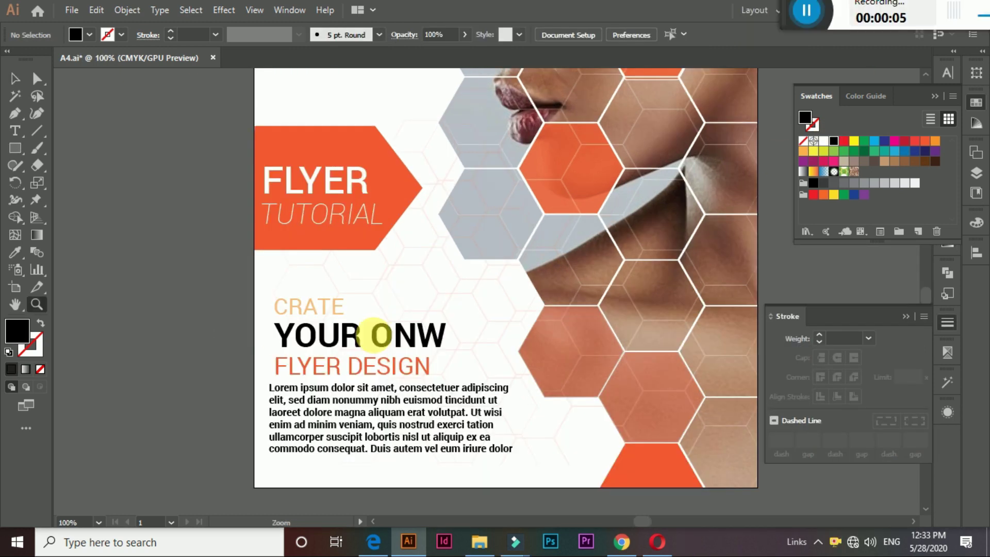
pyautogui.keyDown('alt'); pyautogui.click(382, 336); pyautogui.keyUp('alt')
pyautogui.keyDown('alt'); pyautogui.click(482, 320); pyautogui.keyUp('alt')
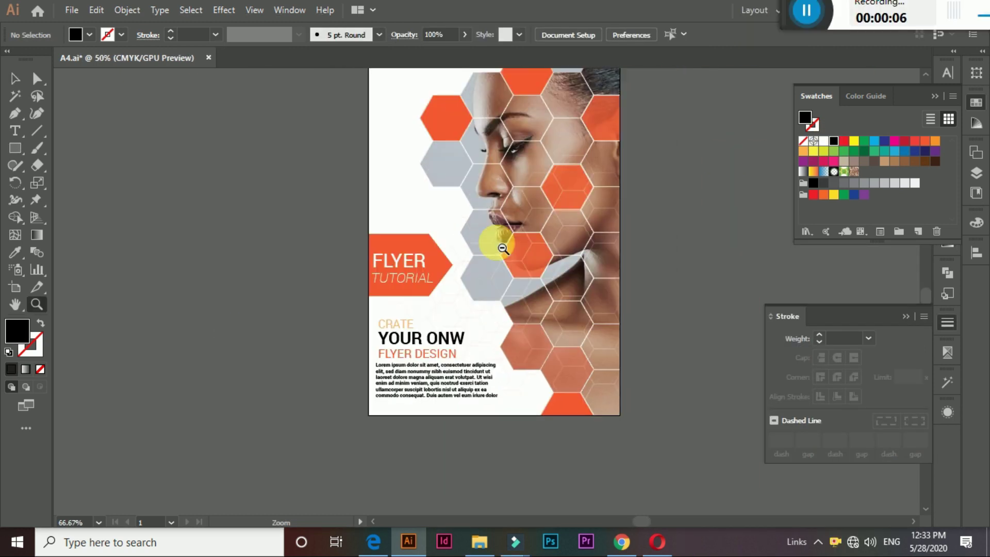
pyautogui.keyDown('alt'); pyautogui.click(491, 243); pyautogui.keyUp('alt')
pyautogui.moveTo(537, 310); pyautogui.dragTo(613, 349)
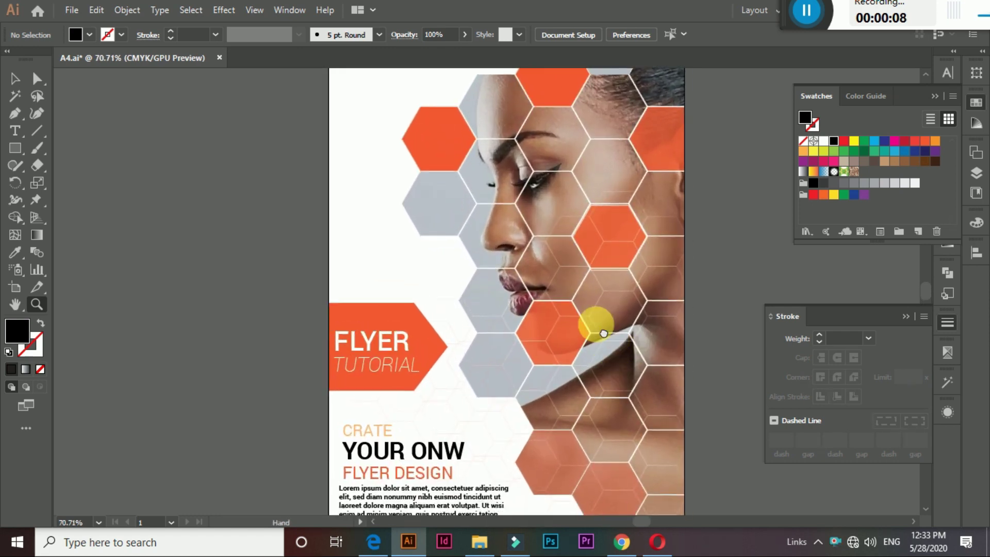
pyautogui.scroll(-3, 593, 323)
pyautogui.moveTo(361, 324); pyautogui.dragTo(435, 354)
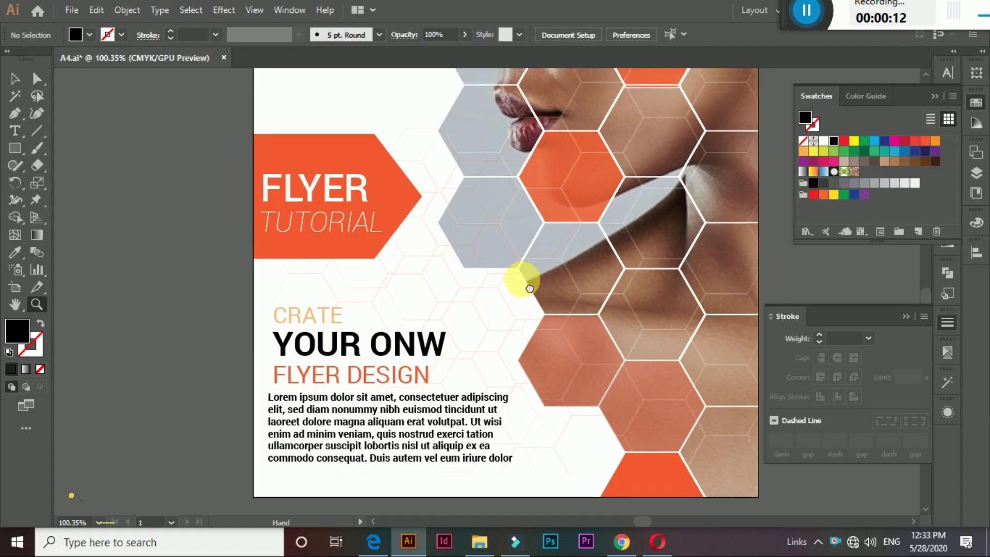
pyautogui.moveTo(435, 354)
pyautogui.mouseDown()
pyautogui.moveTo(479, 206)
pyautogui.moveTo(499, 356)
pyautogui.moveTo(511, 364)
pyautogui.mouseUp()
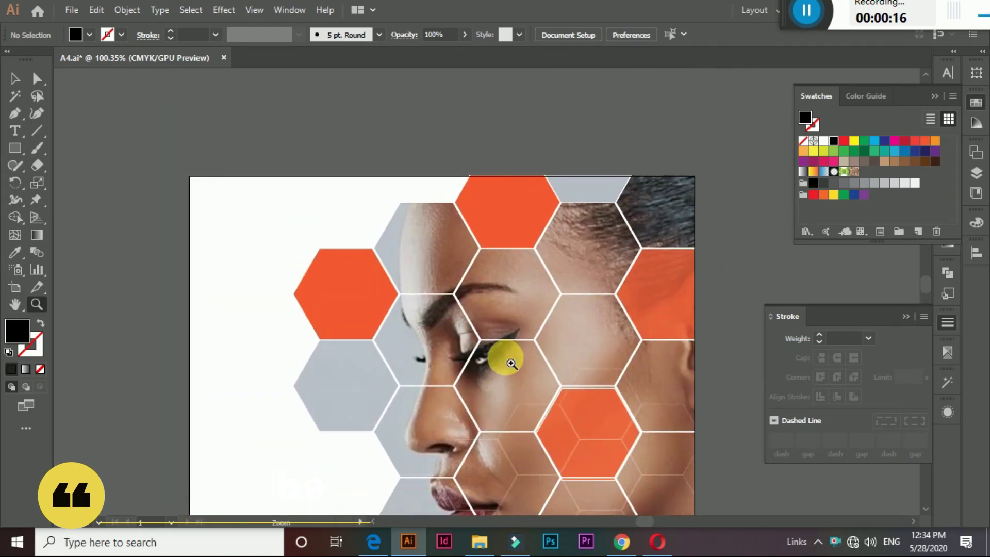
pyautogui.keyDown('alt'); pyautogui.click(512, 363); pyautogui.keyUp('alt')
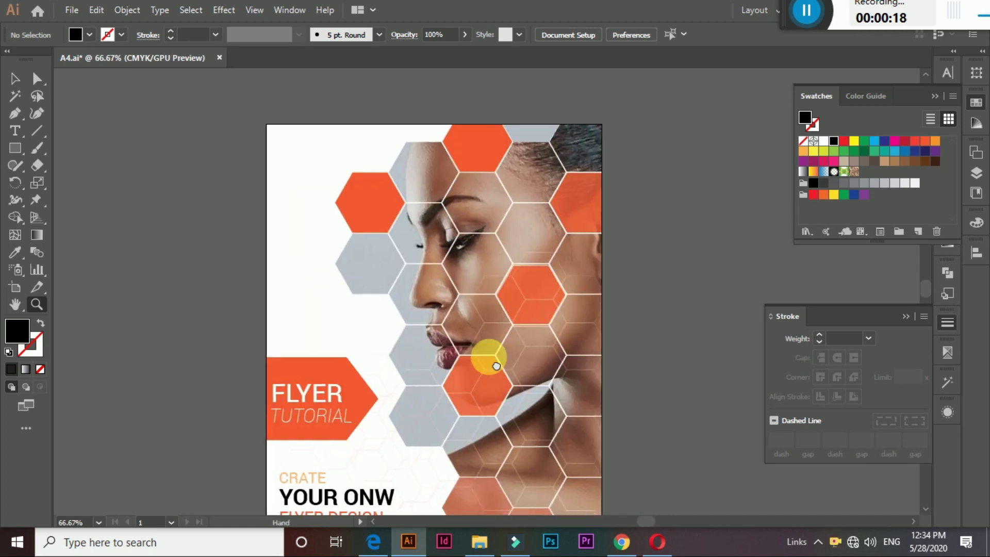
pyautogui.scroll(-2, 490, 343)
pyautogui.keyDown('alt'); pyautogui.click(495, 325); pyautogui.keyUp('alt')
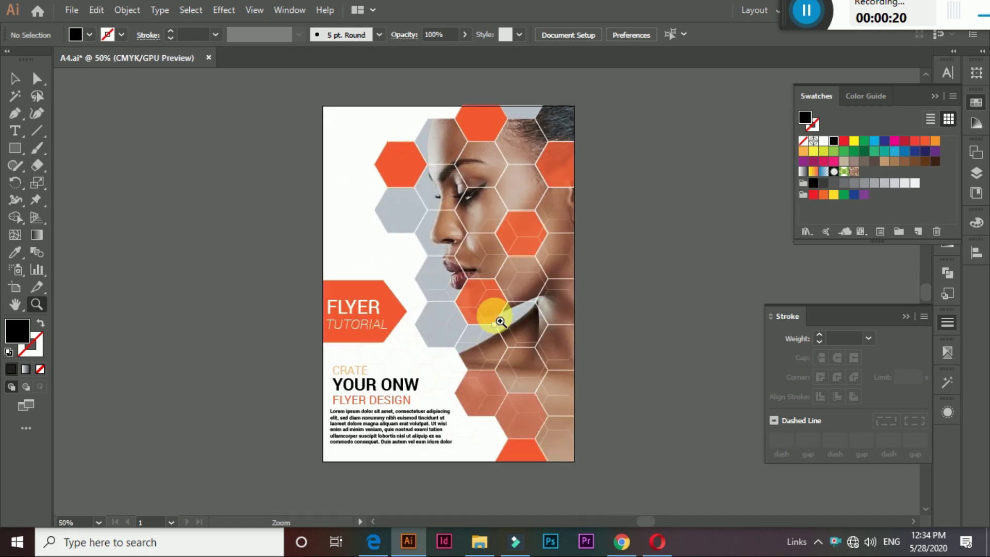